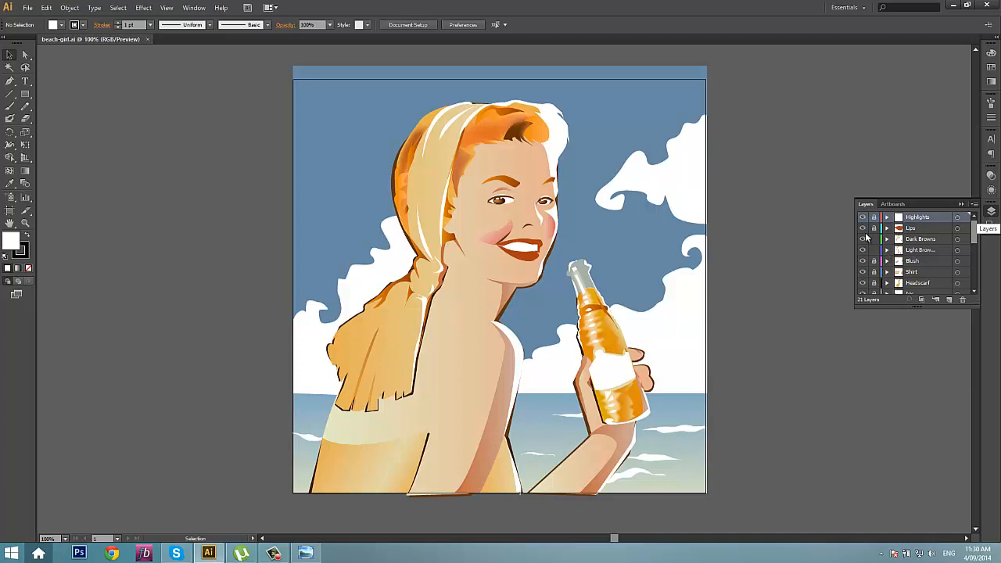
Toggle the Highlights and Lips layers off and back on to check what each contributes to the artwork
{"action": "left_click", "coordinate": [863, 218]}
{"action": "left_click", "coordinate": [862, 228]}
{"action": "left_click", "coordinate": [862, 227]}
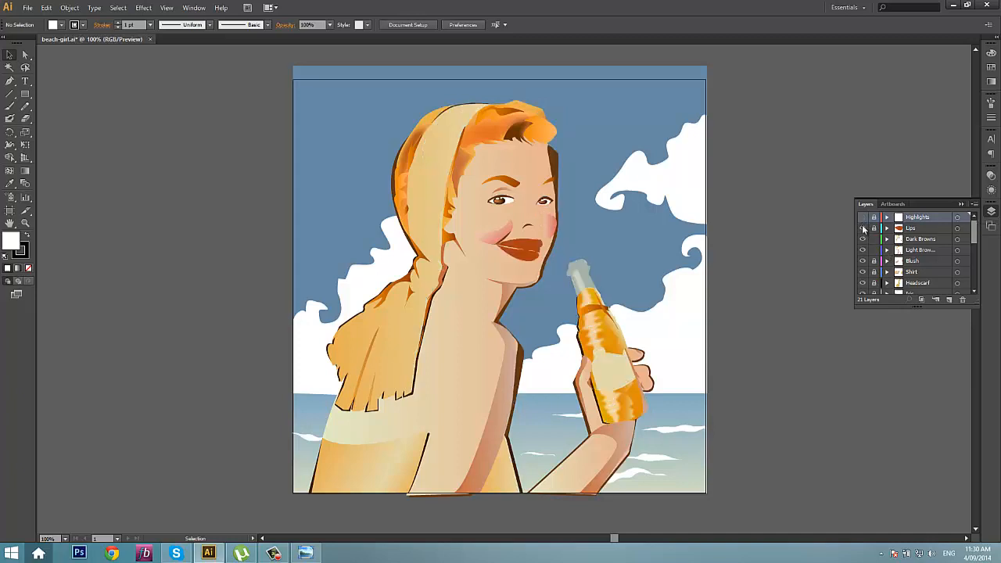
{"action": "left_click", "coordinate": [863, 218]}
Hide all layers of the artwork except Highlights
{"action": "scroll", "coordinate": [875, 249], "scroll_direction": "down", "scroll_amount": 5}
{"action": "left_click_drag", "start_coordinate": [863, 290], "coordinate": [857, 183]}
{"action": "left_click", "coordinate": [862, 217]}
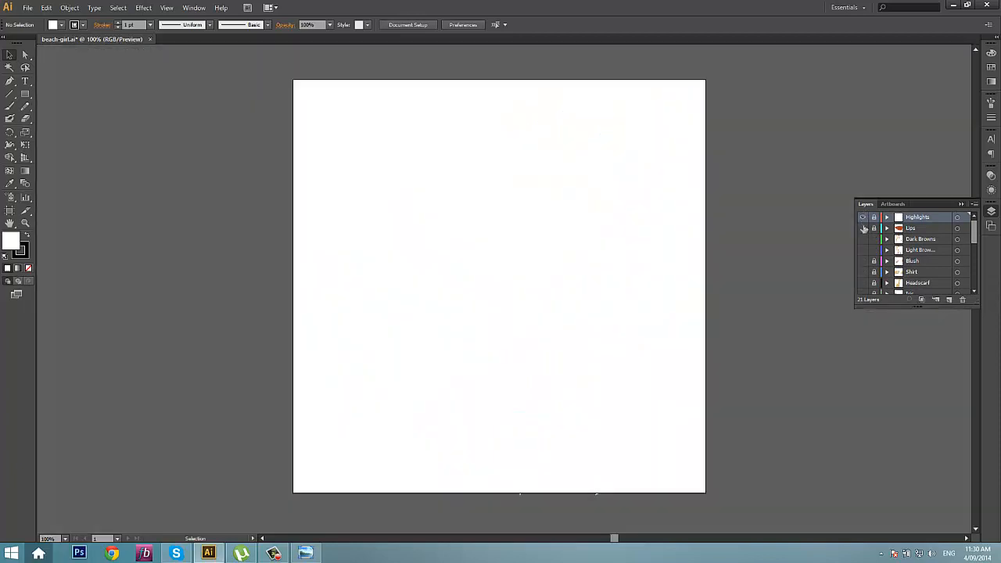
Briefly preview the BG Sky layer, and show the original painting in Layer 1 beneath the highlights
{"action": "scroll", "coordinate": [865, 250], "scroll_direction": "down", "scroll_amount": 5}
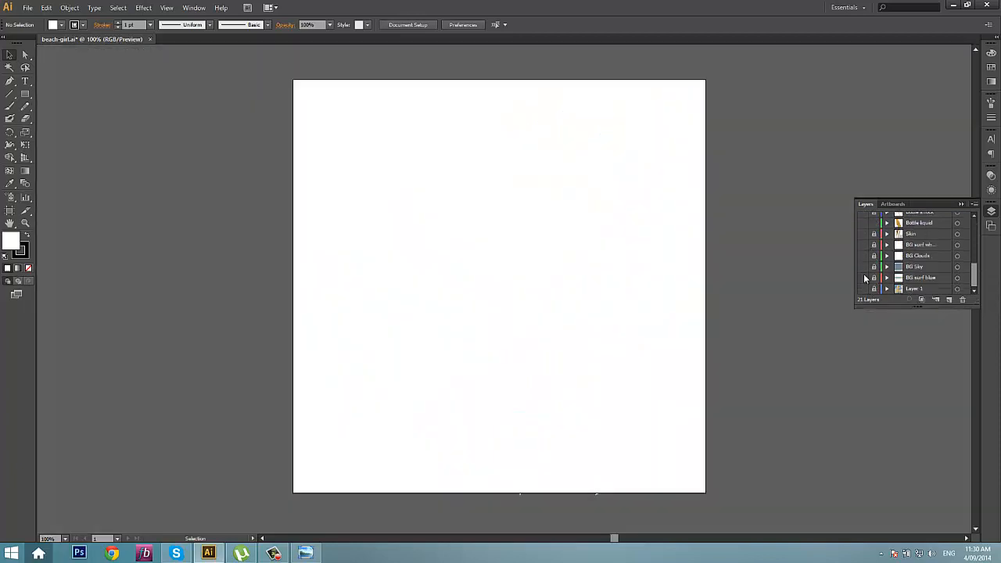
{"action": "left_click", "coordinate": [862, 267]}
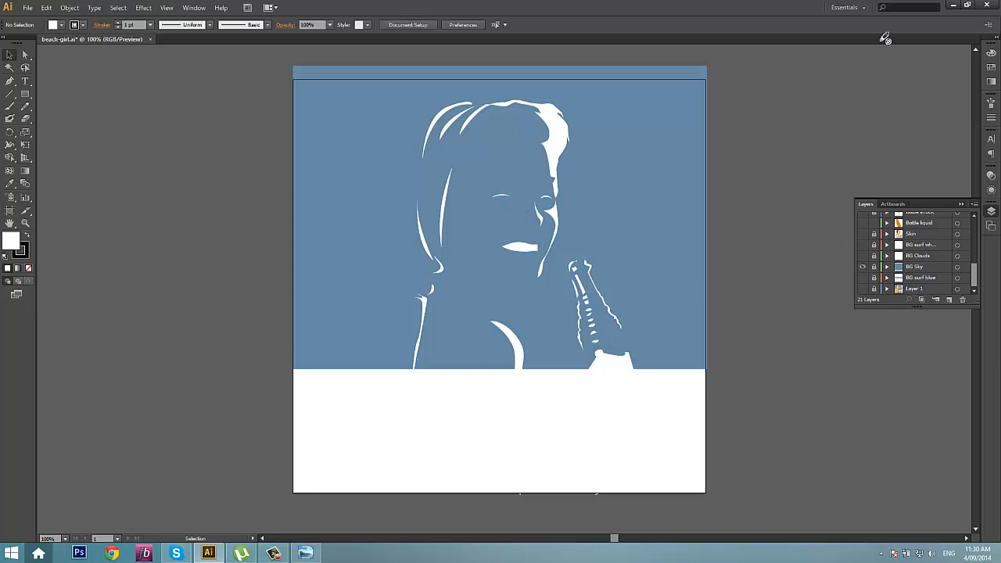
{"action": "left_click", "coordinate": [862, 288]}
{"action": "left_click", "coordinate": [862, 266]}
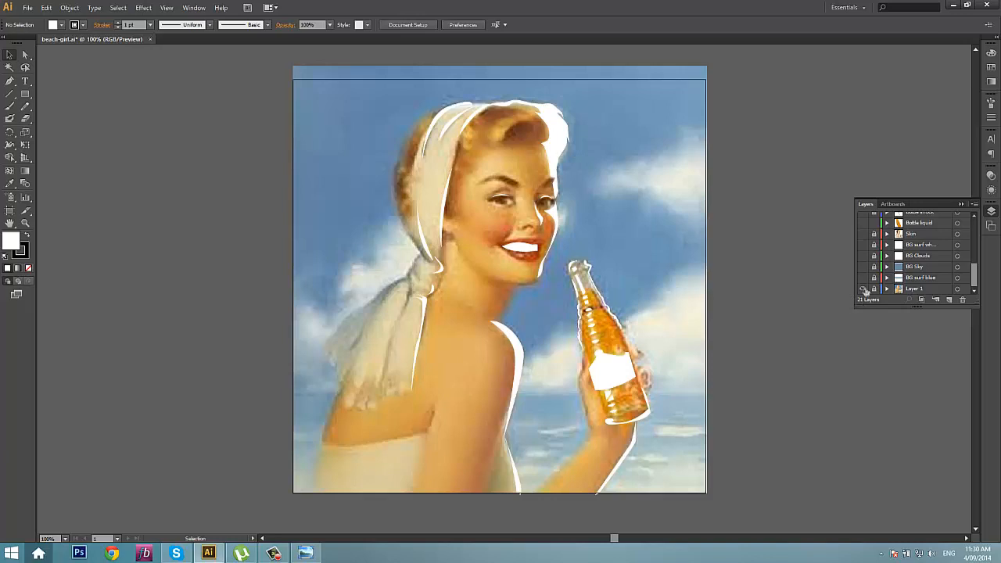
Show the Lips, Dark Browns, light brown, Blush, Shirt and Headscarf layers over the original painting
{"action": "scroll", "coordinate": [863, 289], "scroll_direction": "up", "scroll_amount": 5}
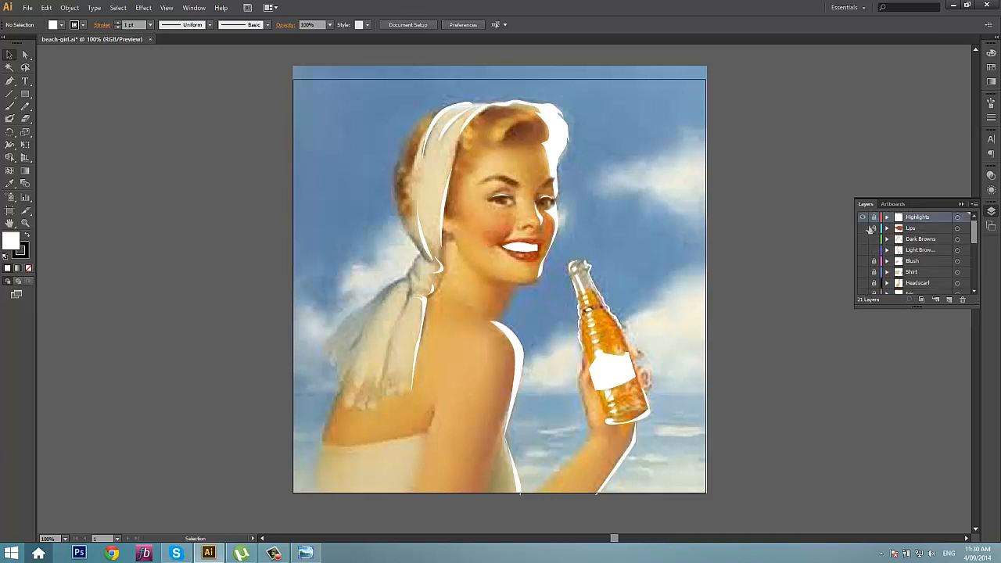
{"action": "left_click", "coordinate": [864, 218]}
{"action": "left_click", "coordinate": [863, 217]}
{"action": "left_click", "coordinate": [864, 228]}
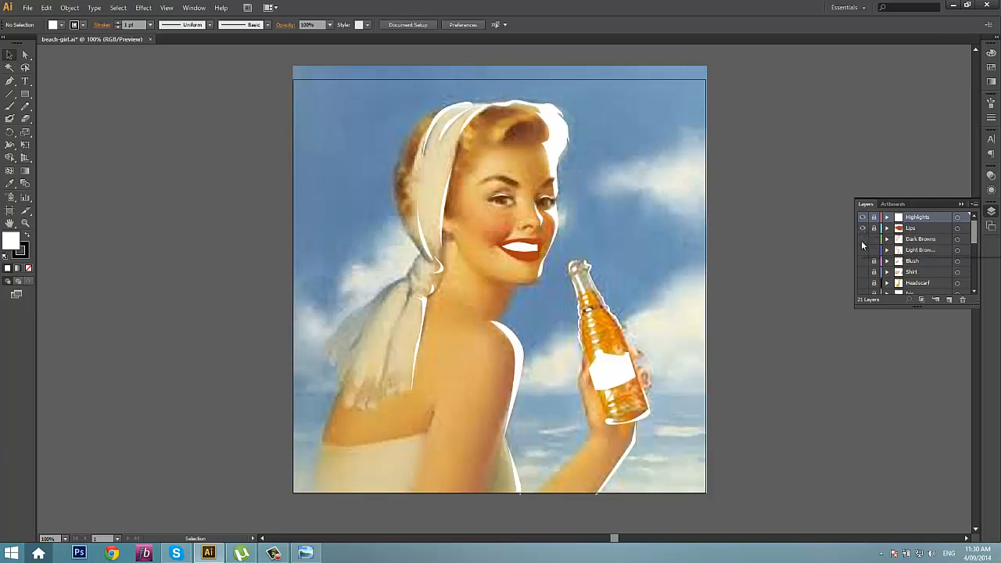
{"action": "left_click", "coordinate": [863, 239]}
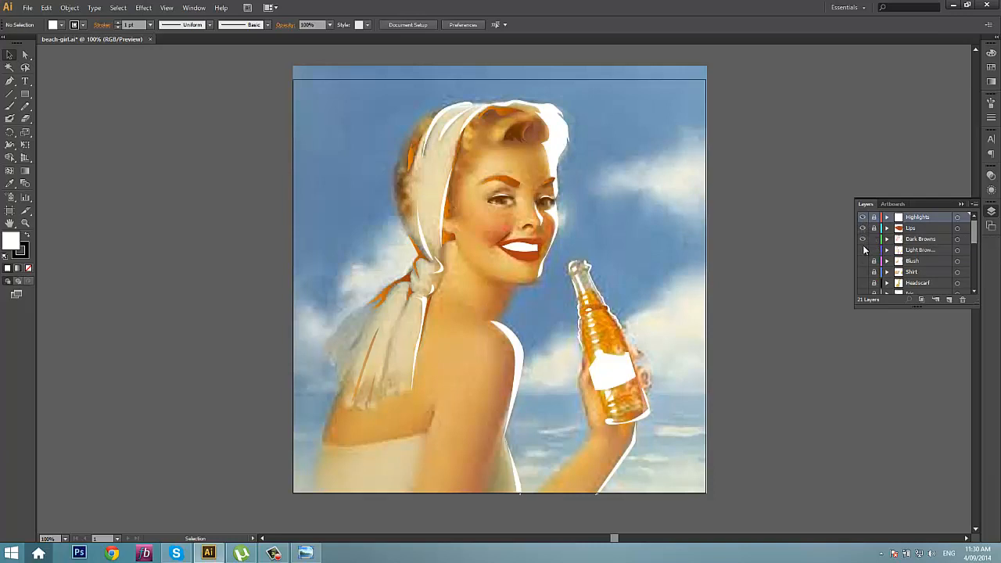
{"action": "left_click", "coordinate": [863, 250]}
{"action": "left_click", "coordinate": [863, 261]}
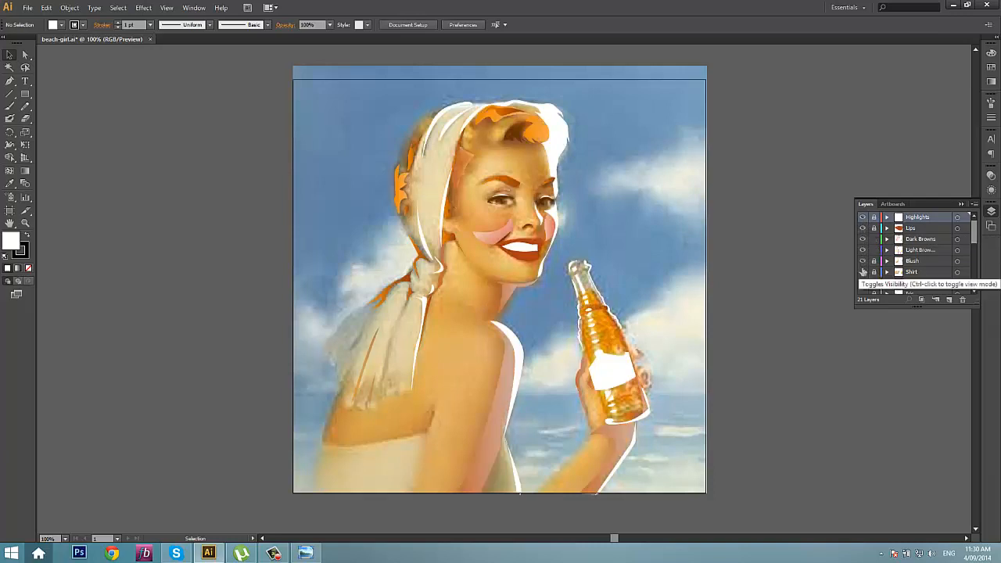
{"action": "left_click", "coordinate": [864, 272]}
{"action": "left_click", "coordinate": [864, 282]}
Show the Iris, Eye White, Hair Gold, skin-and-bottle, Bottle transp and Bottle shine layers
{"action": "scroll", "coordinate": [864, 287], "scroll_direction": "down", "scroll_amount": 3}
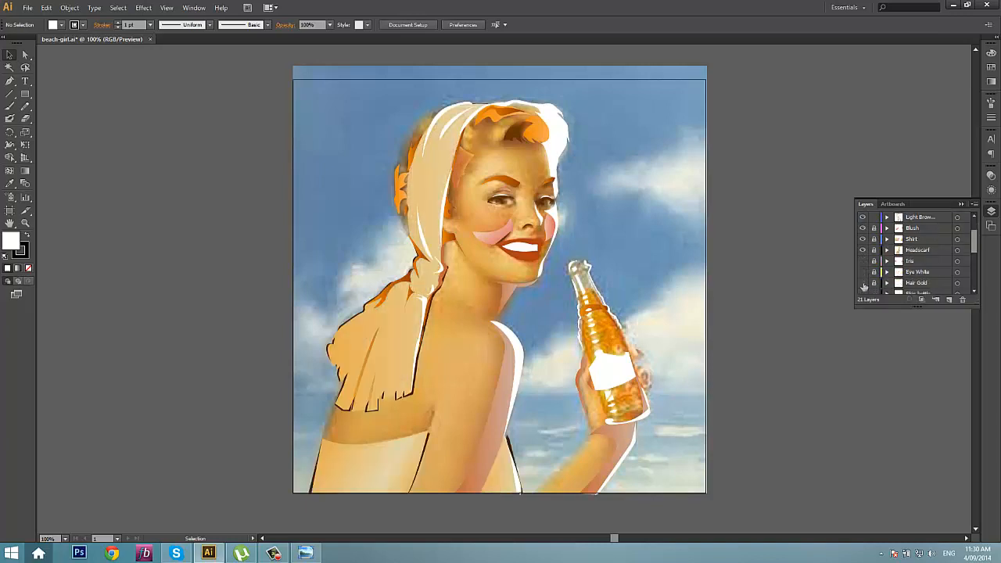
{"action": "left_click", "coordinate": [863, 250]}
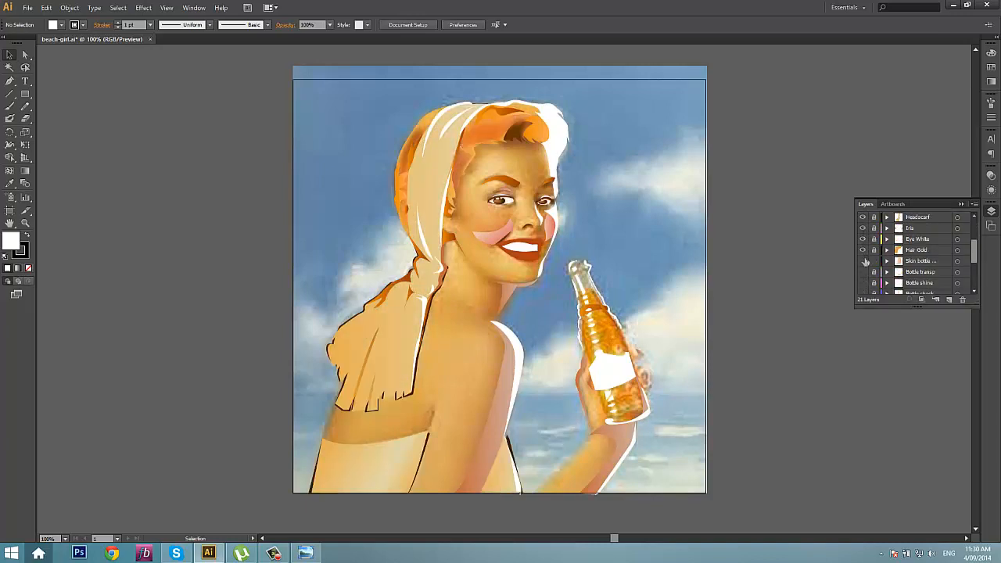
{"action": "left_click", "coordinate": [863, 260]}
{"action": "scroll", "coordinate": [868, 266], "scroll_direction": "down", "scroll_amount": 2}
{"action": "left_click", "coordinate": [863, 250]}
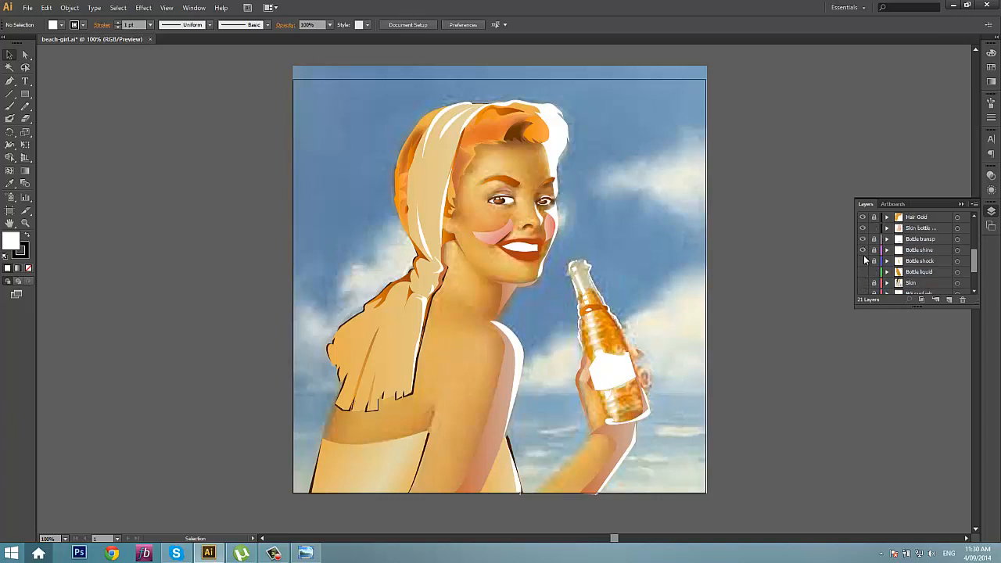
Show the Bottle shock, Bottle liquid, Skin and all BG layers to restore the complete illustration
{"action": "scroll", "coordinate": [865, 261], "scroll_direction": "down", "scroll_amount": 2}
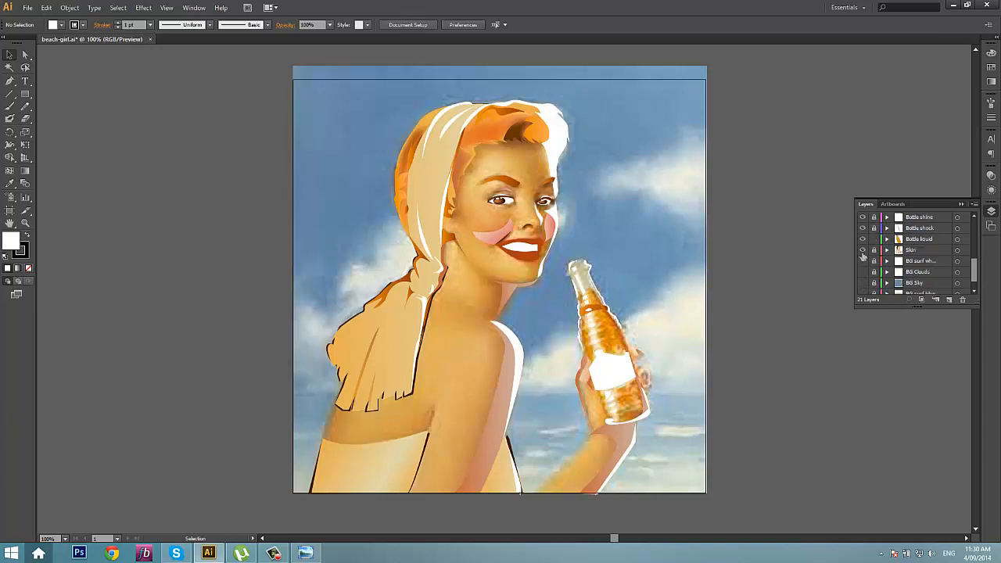
{"action": "left_click_drag", "start_coordinate": [864, 237], "coordinate": [863, 252]}
{"action": "scroll", "coordinate": [864, 265], "scroll_direction": "down", "scroll_amount": 1}
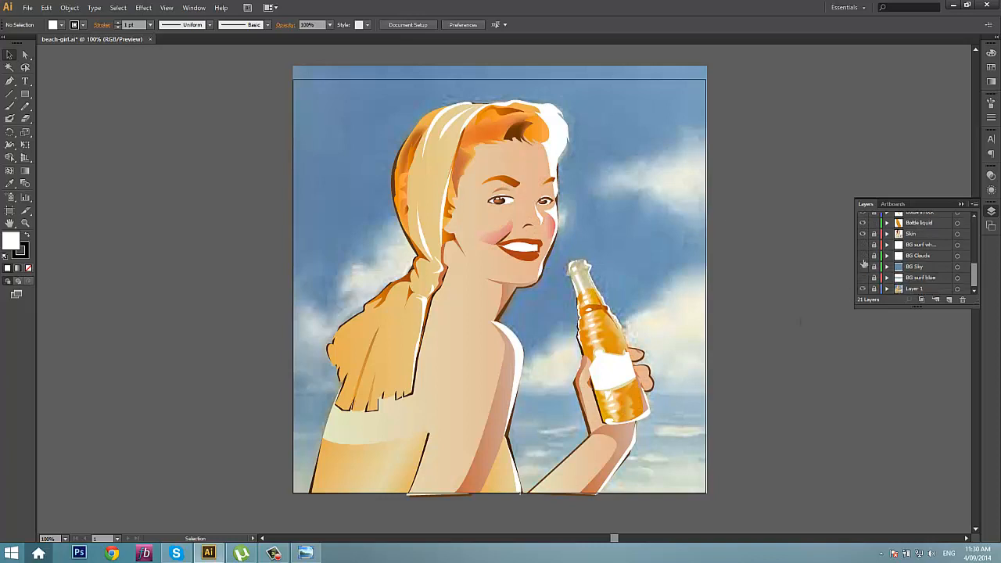
{"action": "left_click_drag", "start_coordinate": [864, 267], "coordinate": [866, 290]}
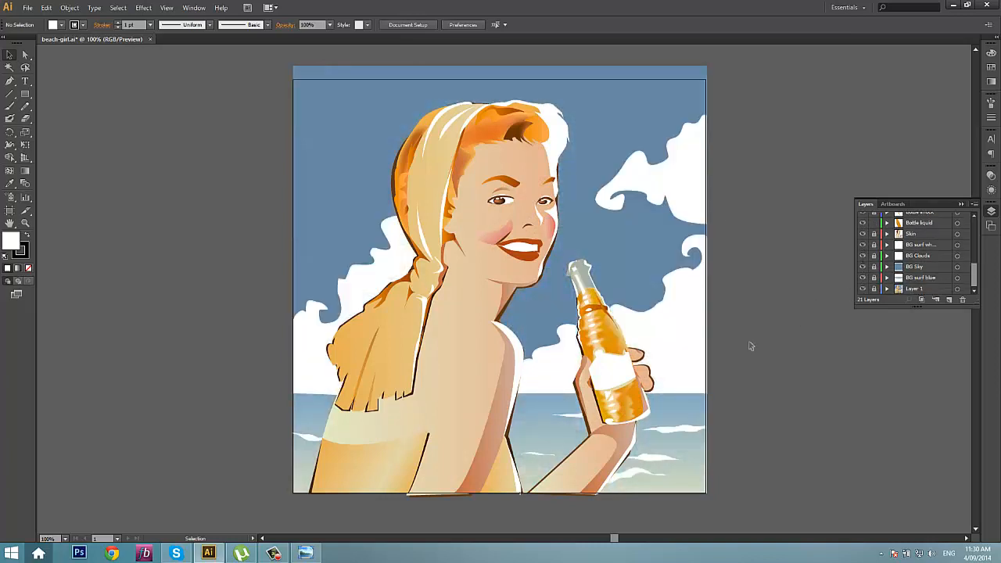
{"action": "scroll", "coordinate": [898, 283], "scroll_direction": "up", "scroll_amount": 5}
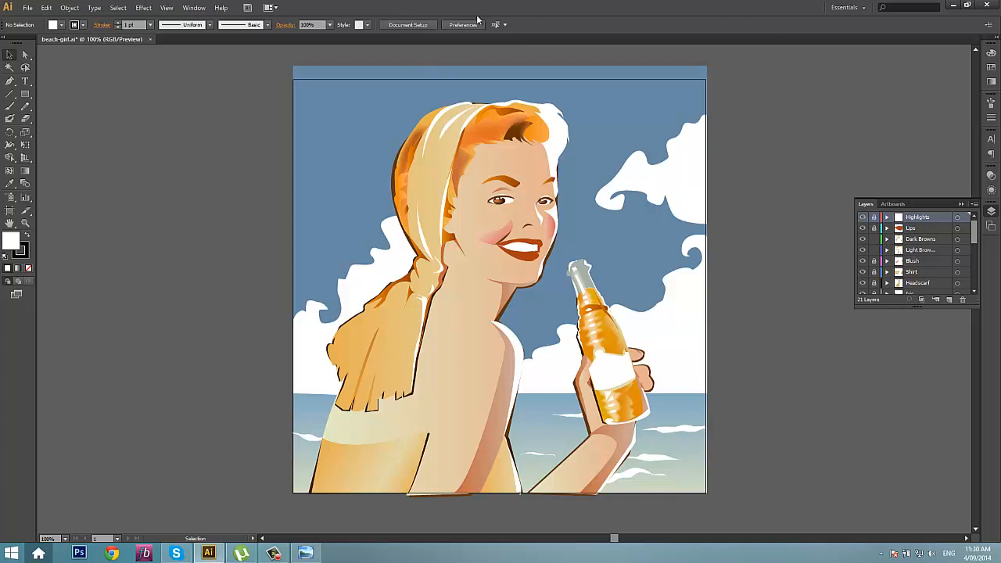
Open the original painting's JPG from the desktop as a separate document and maximize the program window
{"action": "left_click_drag", "start_coordinate": [328, 8], "coordinate": [473, 52]}
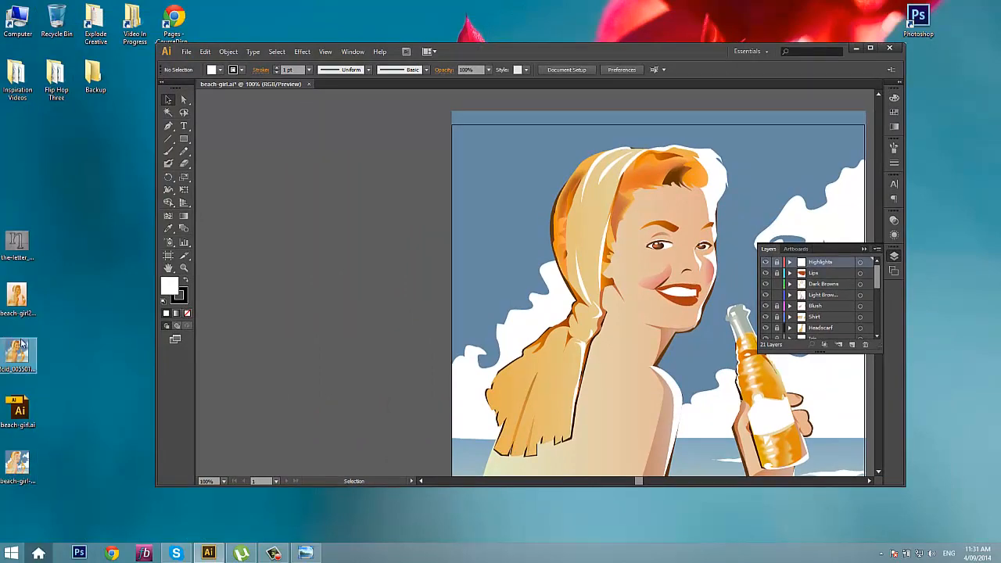
{"action": "double_click", "coordinate": [21, 347]}
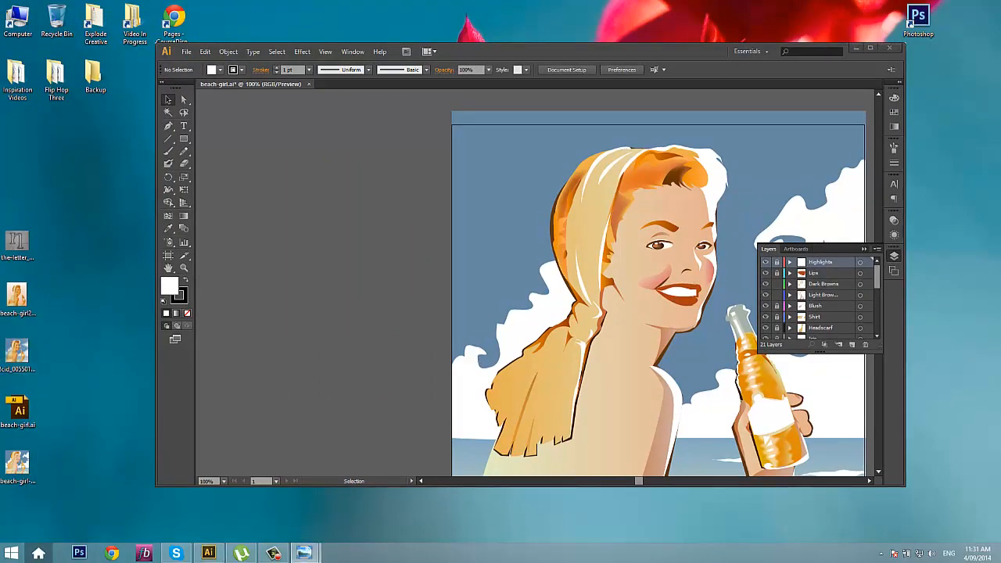
{"action": "left_click", "coordinate": [651, 43]}
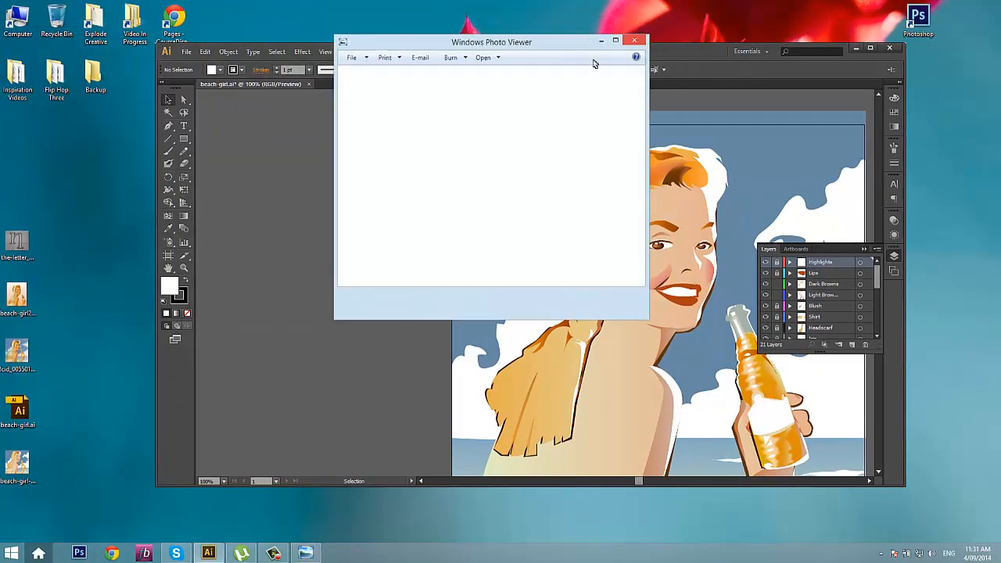
{"action": "left_click_drag", "start_coordinate": [19, 351], "coordinate": [446, 87]}
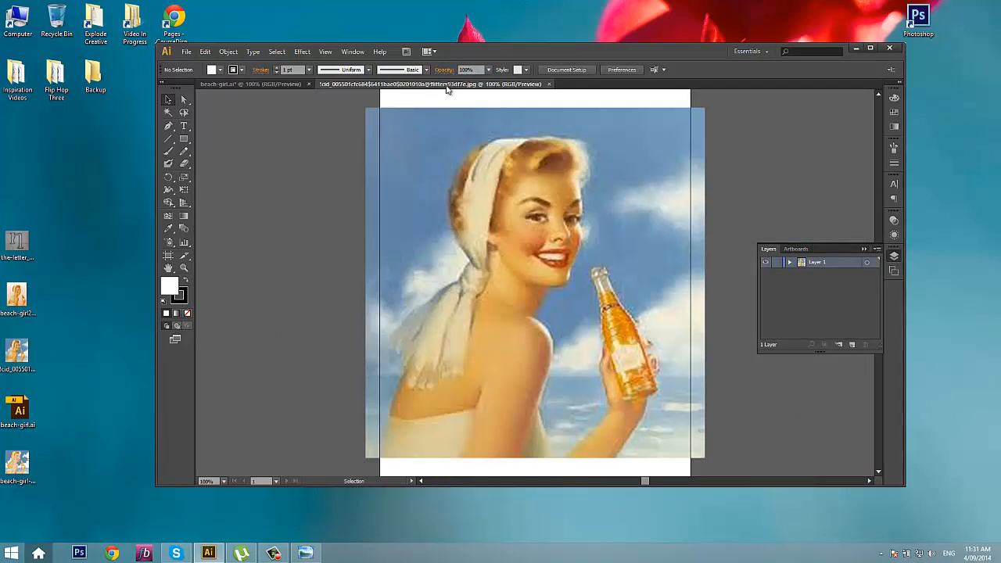
{"action": "double_click", "coordinate": [534, 50]}
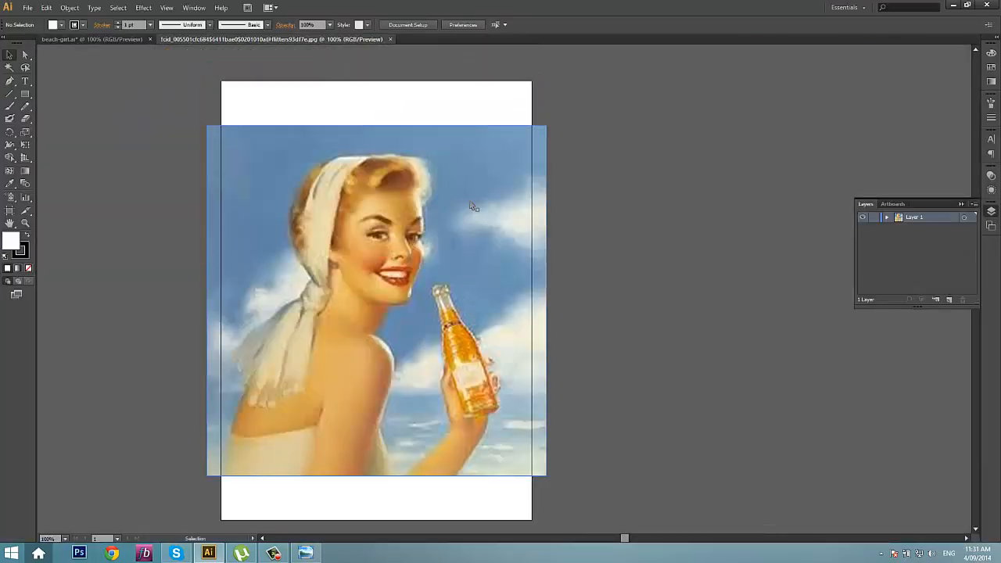
Enlarge the painting image to about 908 × 837 pt and shift it across the artboard
{"action": "left_click", "coordinate": [472, 204]}
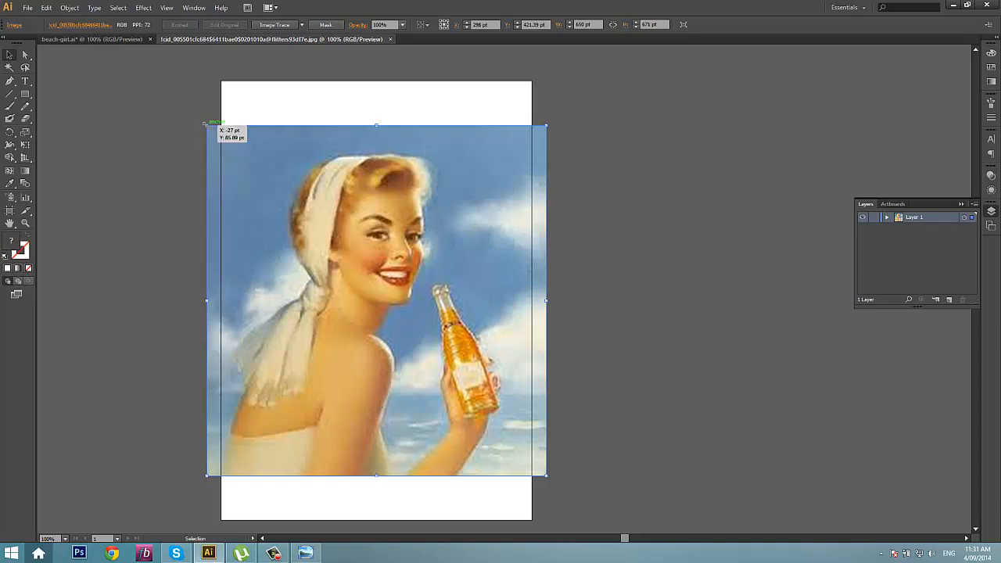
{"action": "left_click_drag", "start_coordinate": [206, 125], "coordinate": [73, 130]}
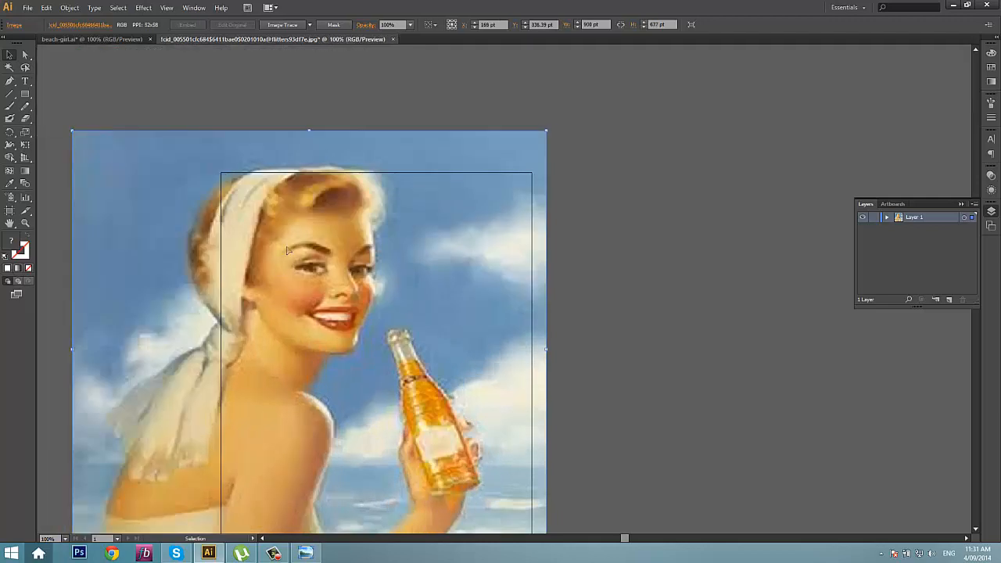
{"action": "left_click_drag", "start_coordinate": [294, 247], "coordinate": [346, 284]}
{"action": "scroll", "coordinate": [536, 195], "scroll_direction": "down", "scroll_amount": 2}
{"action": "scroll", "coordinate": [535, 194], "scroll_direction": "down", "scroll_amount": 2}
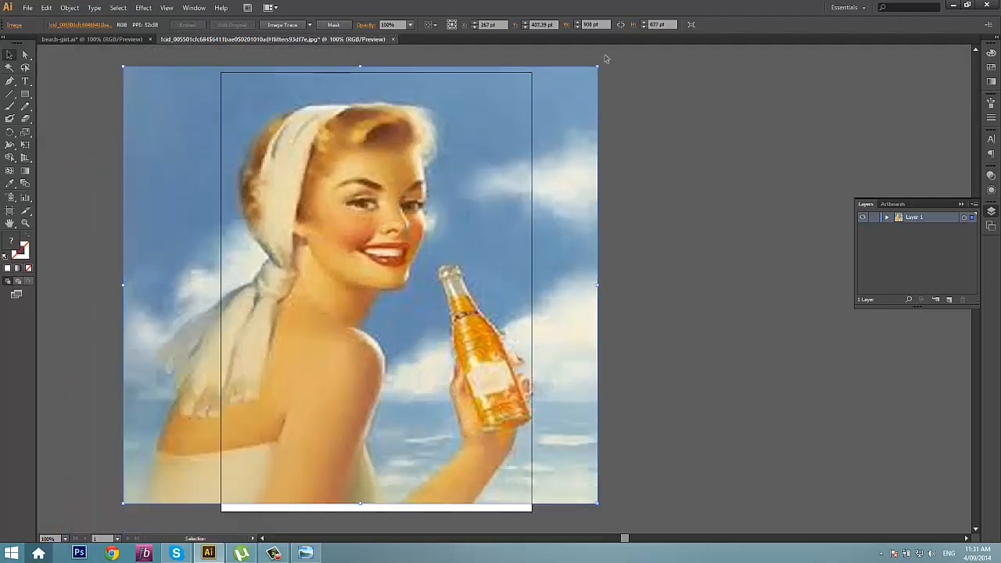
Narrow the painting to about 819 × 830 pt and move it slightly right and down over the artboard
{"action": "left_click_drag", "start_coordinate": [597, 67], "coordinate": [550, 69]}
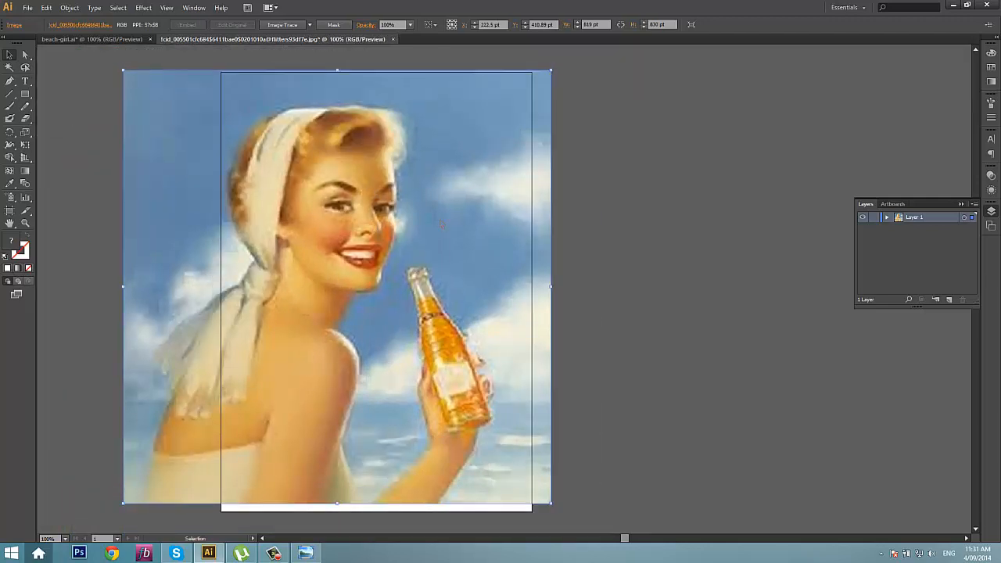
{"action": "left_click_drag", "start_coordinate": [439, 220], "coordinate": [471, 229]}
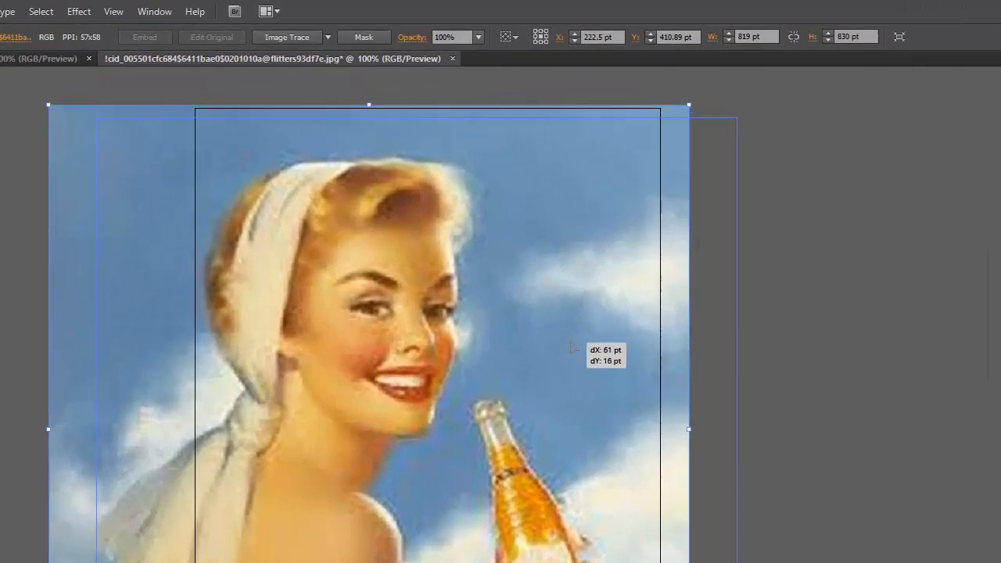
{"action": "left_click_drag", "start_coordinate": [572, 345], "coordinate": [574, 345]}
{"action": "left_click", "coordinate": [932, 300]}
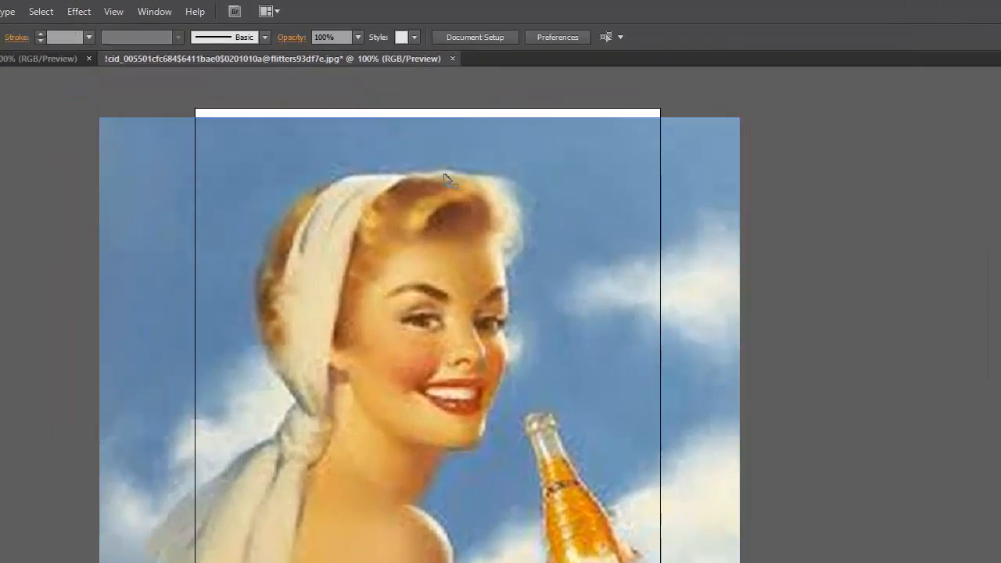
Resize the painting to about 850 × 852 pt, move it right to about X 289 pt, and deselect it
{"action": "left_click", "coordinate": [446, 176]}
{"action": "left_click_drag", "start_coordinate": [101, 117], "coordinate": [75, 100]}
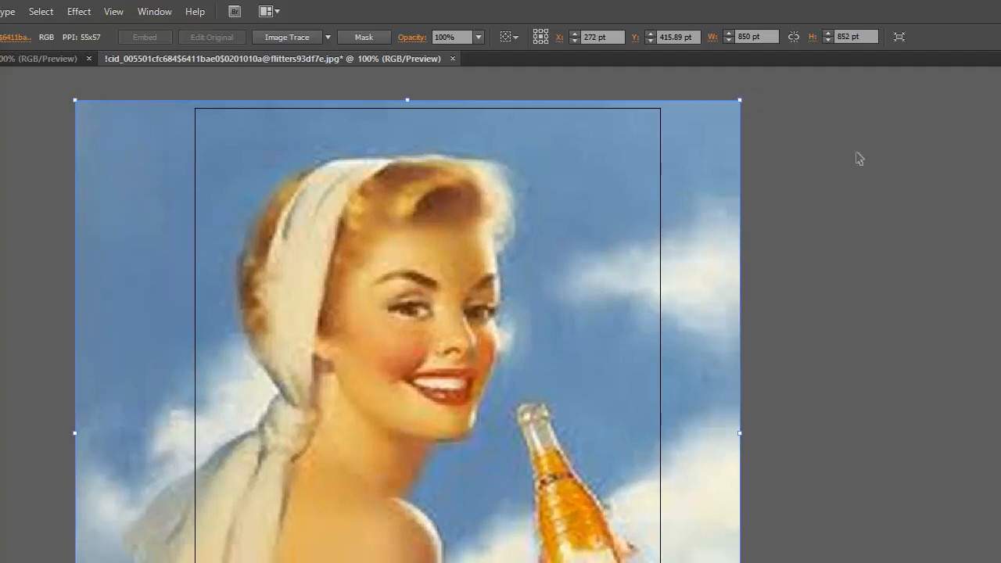
{"action": "left_click", "coordinate": [798, 172]}
{"action": "left_click_drag", "start_coordinate": [493, 361], "coordinate": [506, 361]}
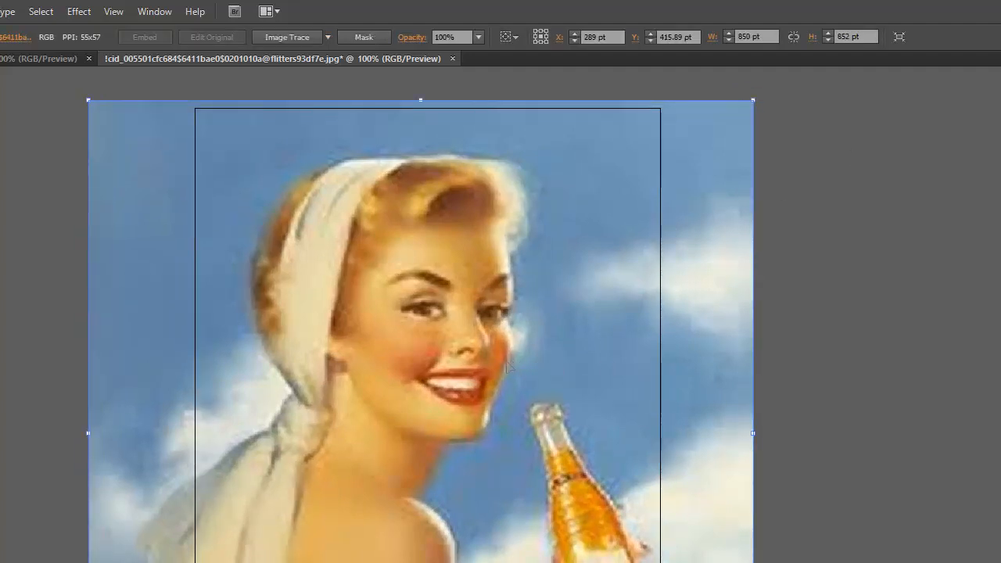
{"action": "left_click", "coordinate": [854, 344]}
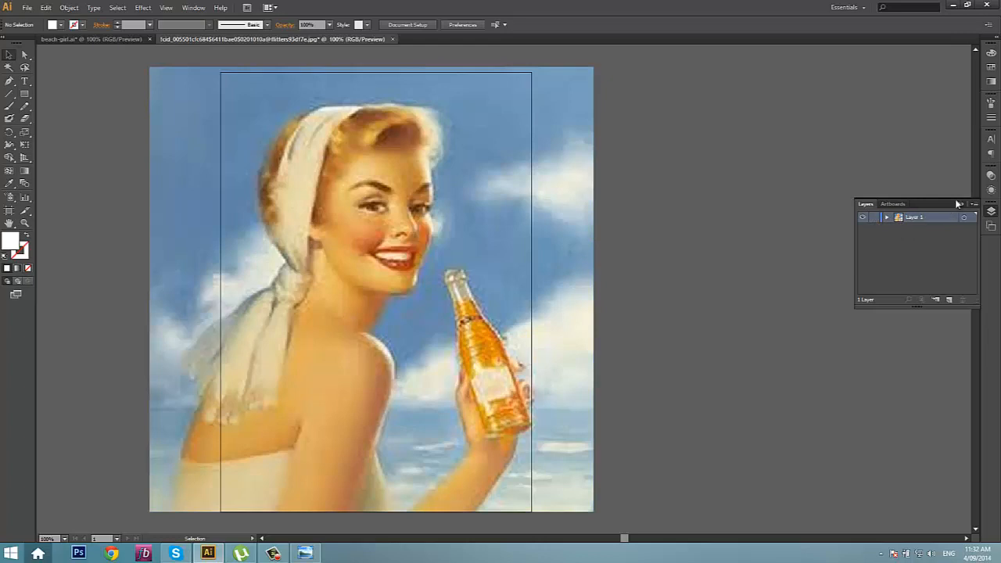
Lock Layer 1 holding the painting and add a new empty layer above it
{"action": "left_click", "coordinate": [991, 176]}
{"action": "left_click", "coordinate": [992, 176]}
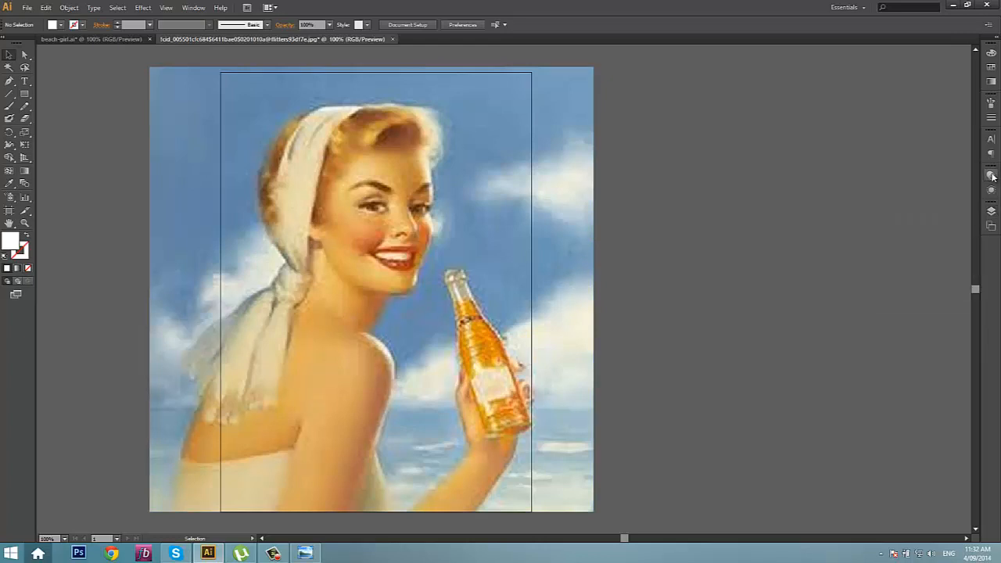
{"action": "left_click", "coordinate": [991, 212]}
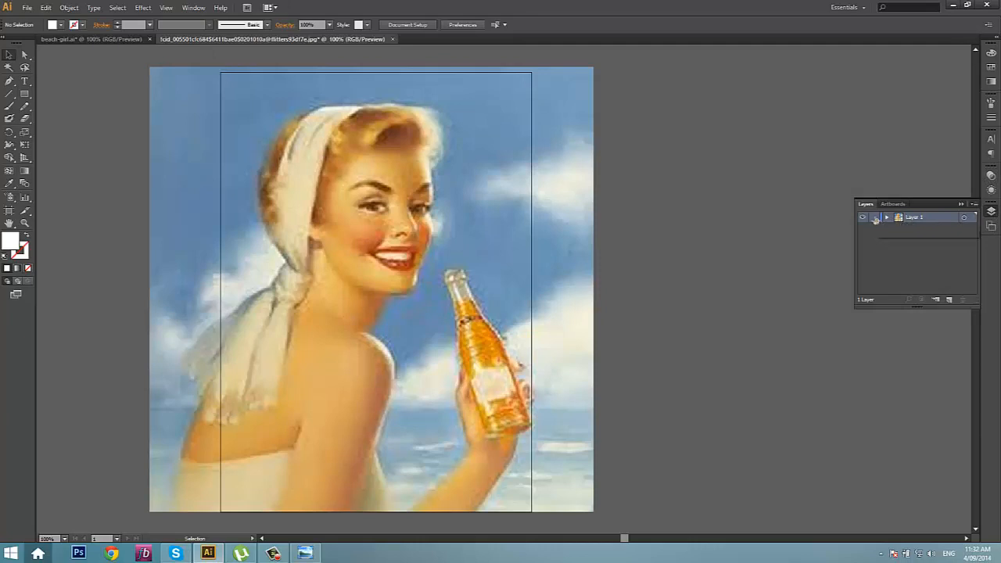
{"action": "left_click", "coordinate": [875, 218]}
{"action": "left_click", "coordinate": [949, 301]}
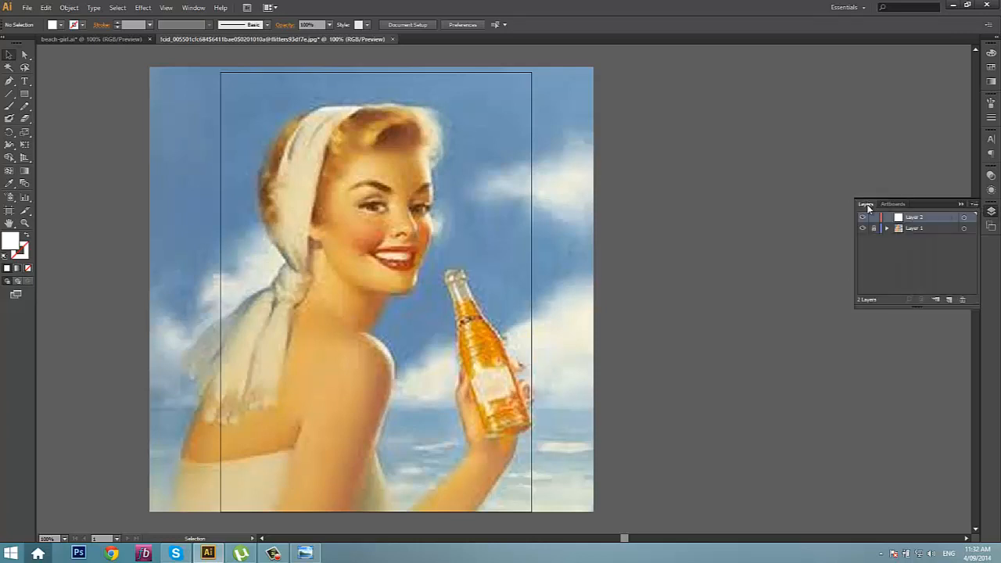
{"action": "left_click", "coordinate": [192, 8]}
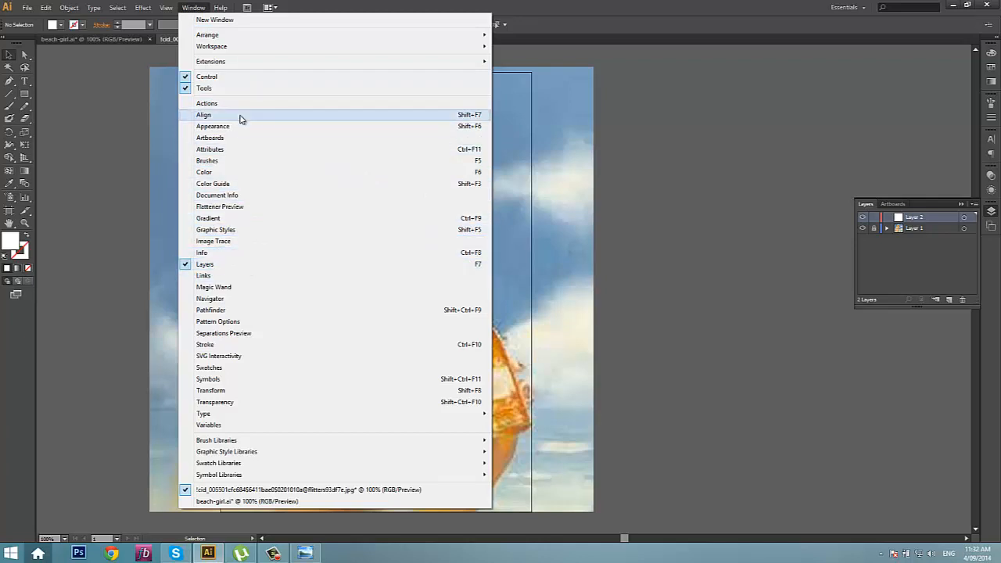
{"action": "left_click", "coordinate": [189, 8]}
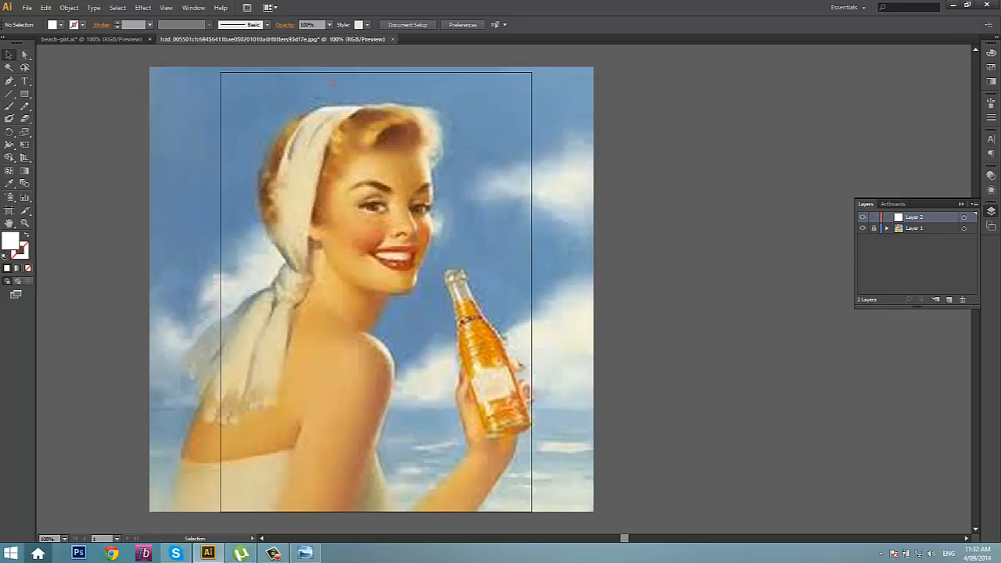
Trace a small white shape with the Pen tool along the right edge of the woman's face and hair on Layer 2
{"action": "left_click", "coordinate": [8, 81]}
{"action": "left_click", "coordinate": [422, 160]}
{"action": "left_click", "coordinate": [421, 180]}
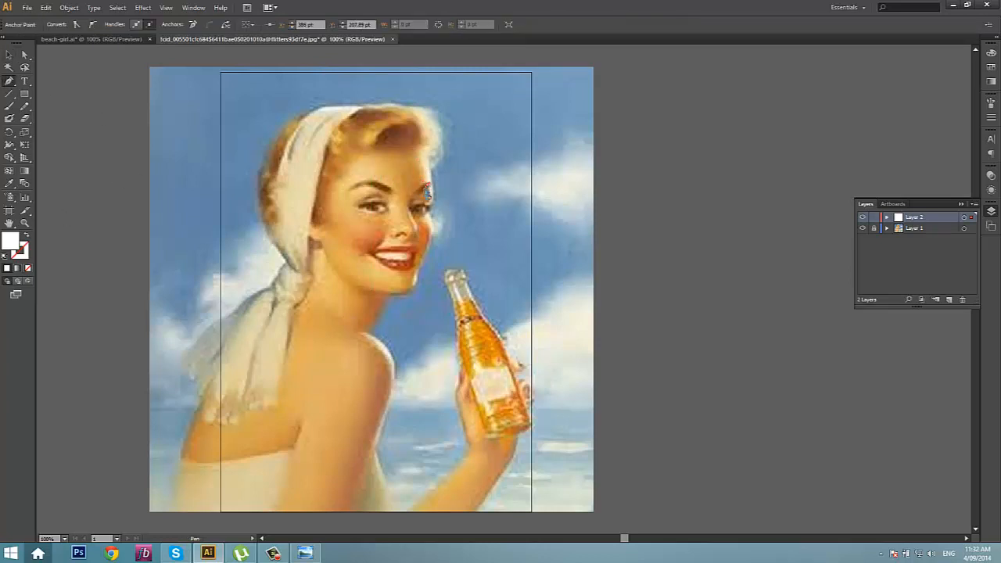
{"action": "left_click", "coordinate": [436, 215]}
{"action": "left_click", "coordinate": [432, 162]}
{"action": "left_click", "coordinate": [442, 155]}
{"action": "left_click", "coordinate": [445, 142]}
{"action": "left_click", "coordinate": [442, 136]}
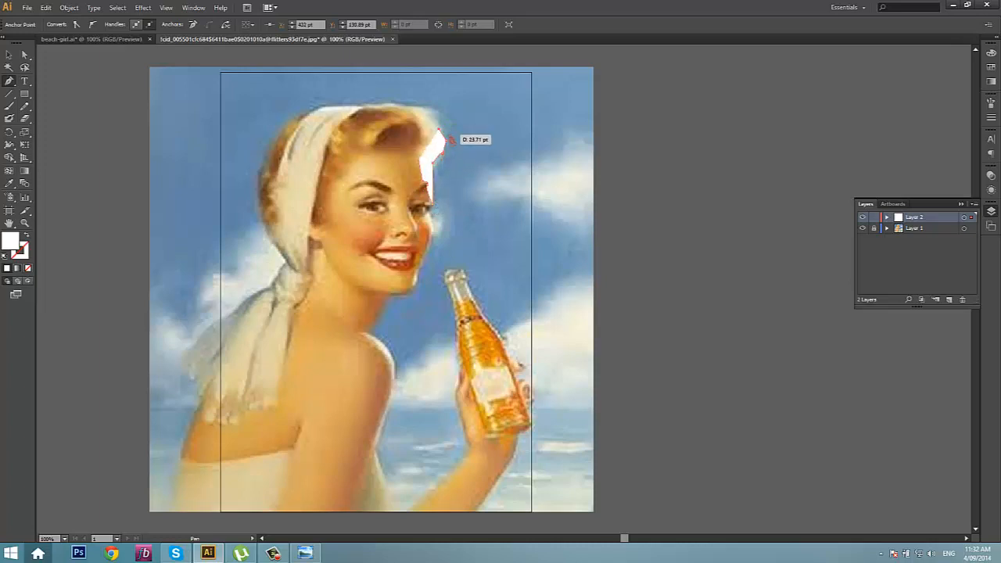
{"action": "left_click", "coordinate": [427, 111]}
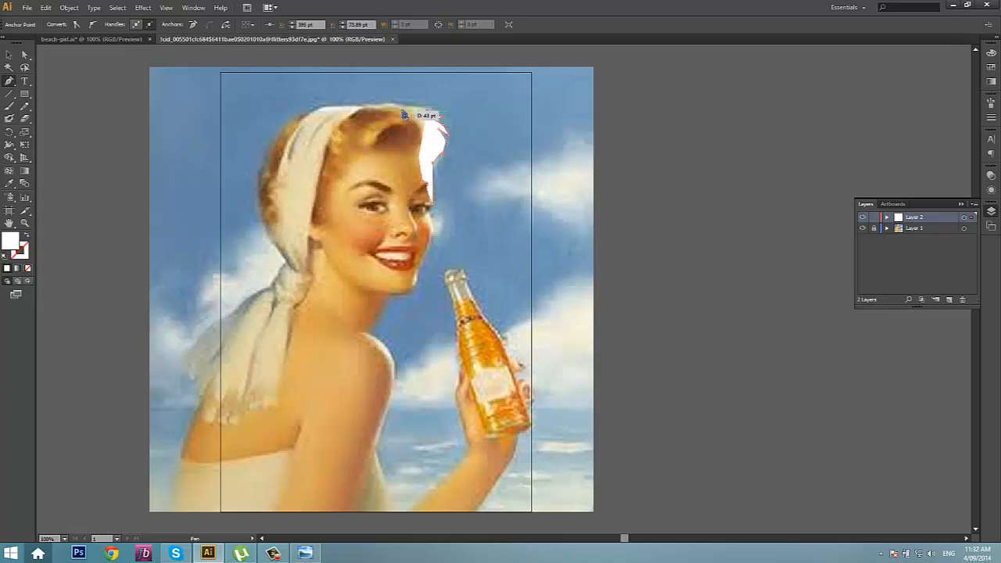
{"action": "left_click", "coordinate": [402, 110]}
{"action": "left_click", "coordinate": [383, 108]}
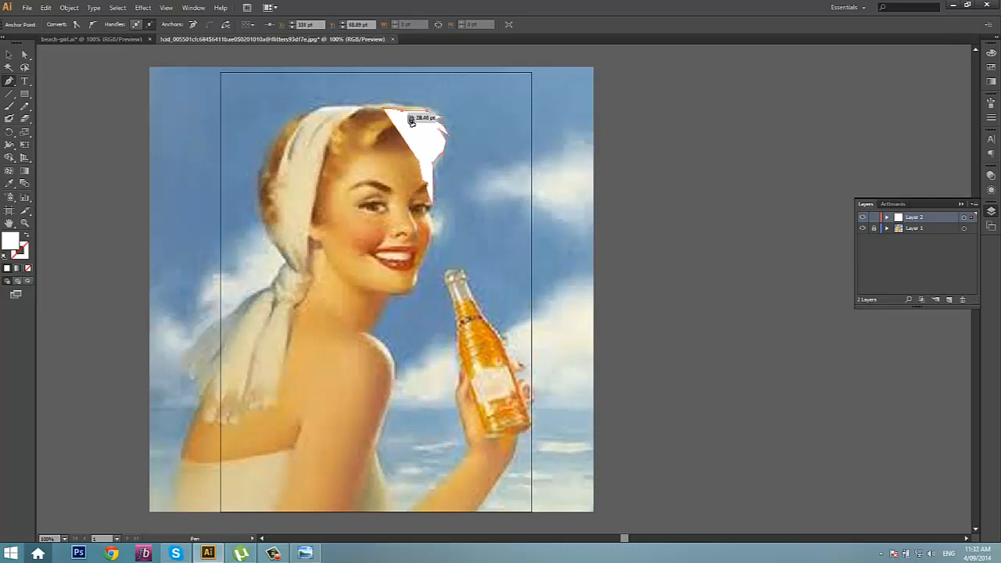
{"action": "left_click", "coordinate": [434, 162]}
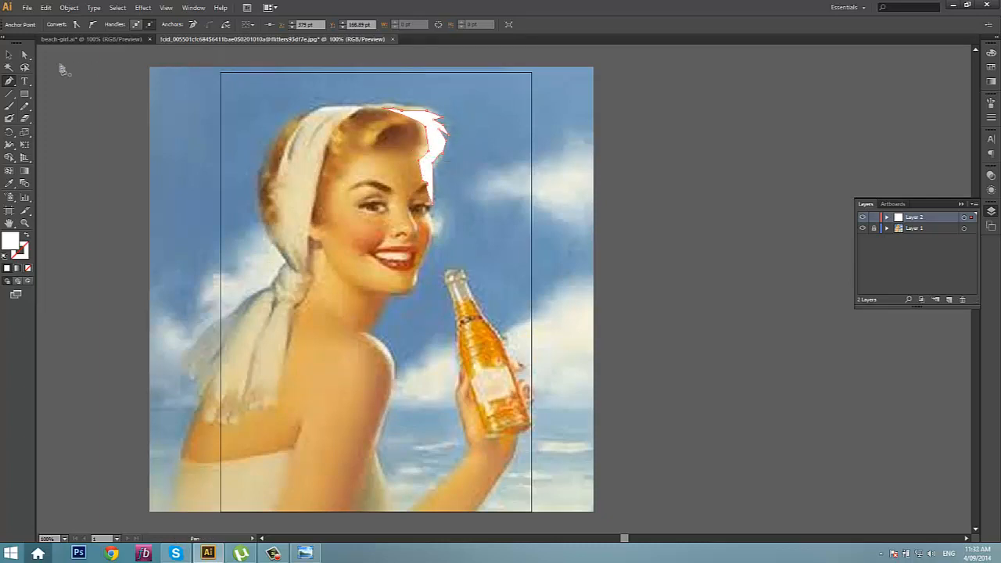
Select the white traced shape over the woman's hair and delete it
{"action": "left_click", "coordinate": [9, 54]}
{"action": "left_click", "coordinate": [125, 109]}
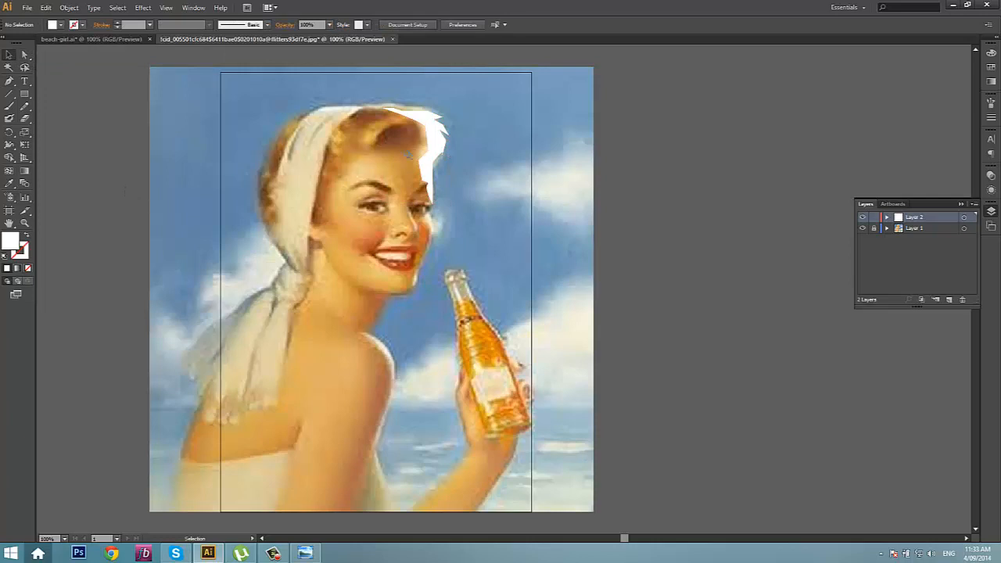
{"action": "left_click", "coordinate": [437, 147]}
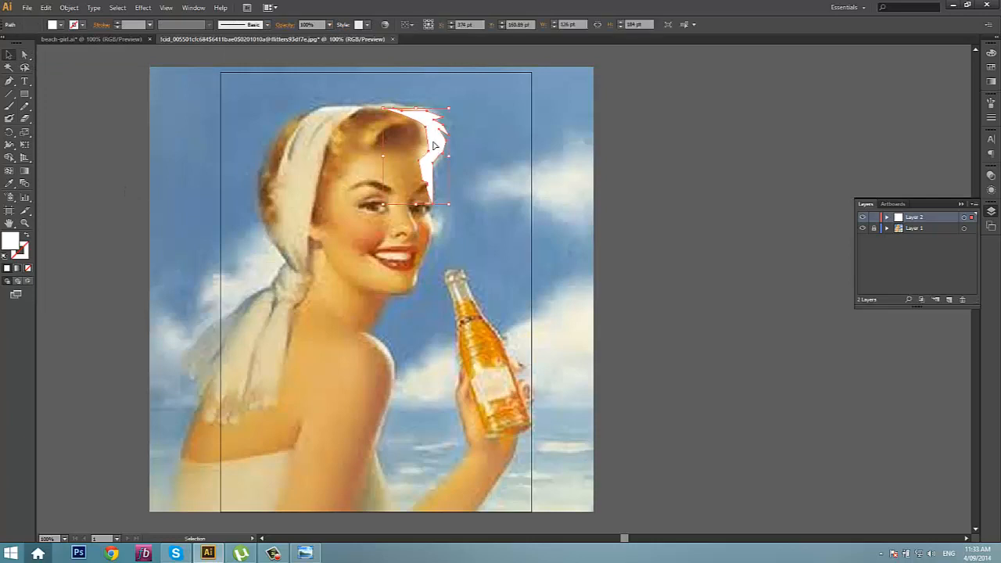
{"action": "key", "text": "Delete"}
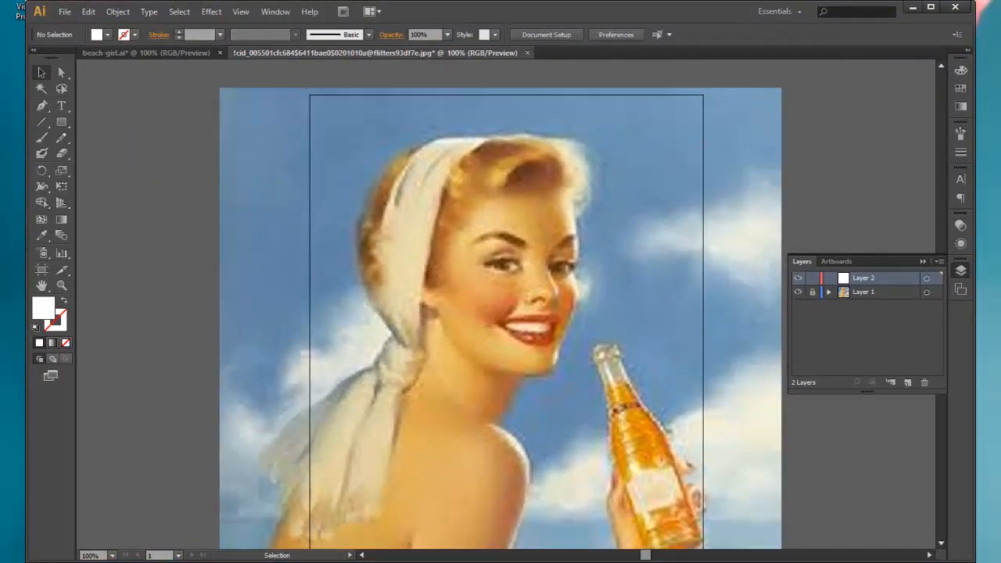
Open the-letter_n-05.jpg from the desktop as its own document and enlarge the sketch proportionally beyond the artboard's width
{"action": "left_click_drag", "start_coordinate": [31, 234], "coordinate": [566, 52]}
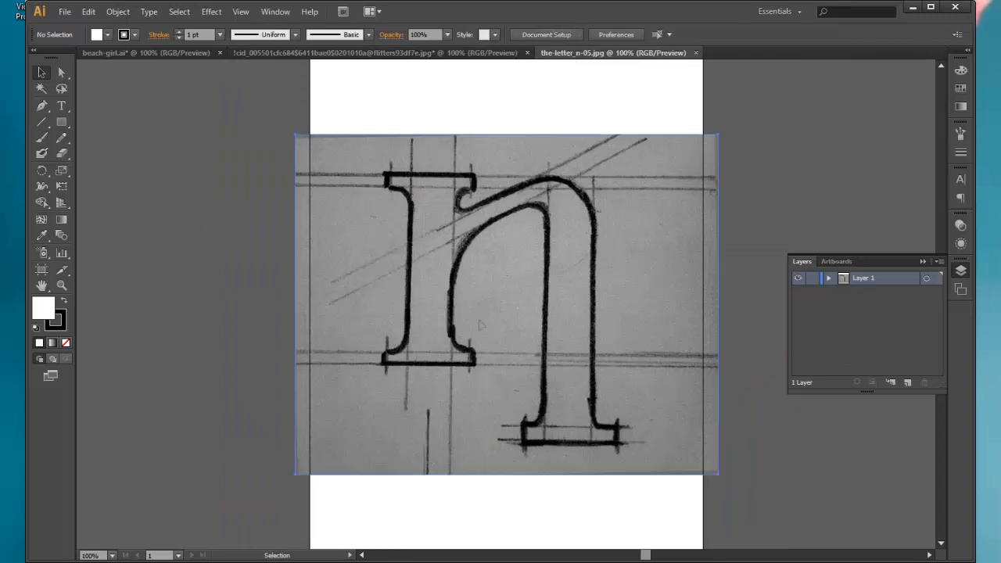
{"action": "left_click", "coordinate": [480, 323]}
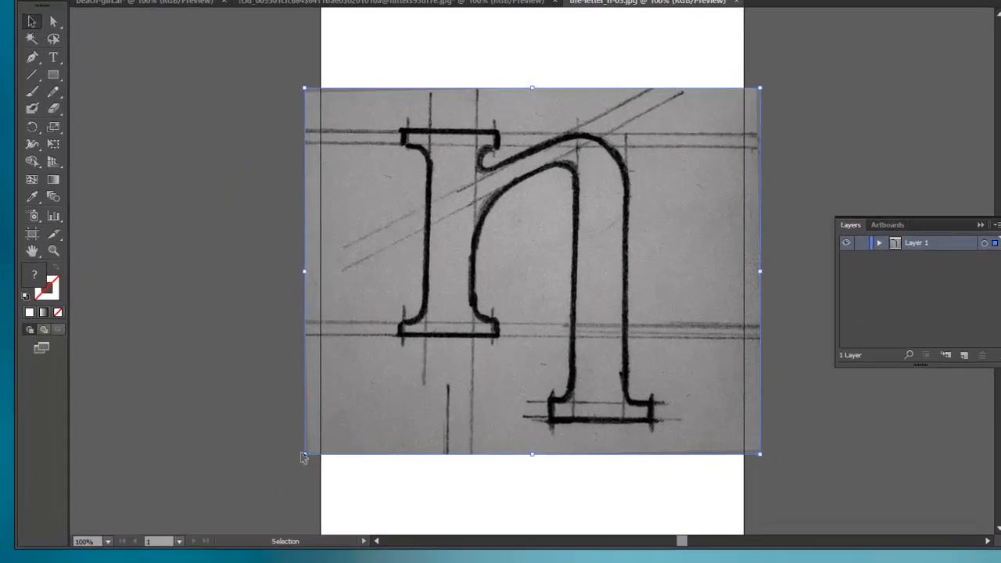
{"action": "mouse_move", "coordinate": [296, 474]}
{"action": "left_mouse_down"}
{"action": "mouse_move", "coordinate": [146, 528]}
{"action": "mouse_move", "coordinate": [126, 555]}
{"action": "mouse_move", "coordinate": [176, 447]}
{"action": "mouse_move", "coordinate": [101, 462]}
{"action": "left_mouse_up"}
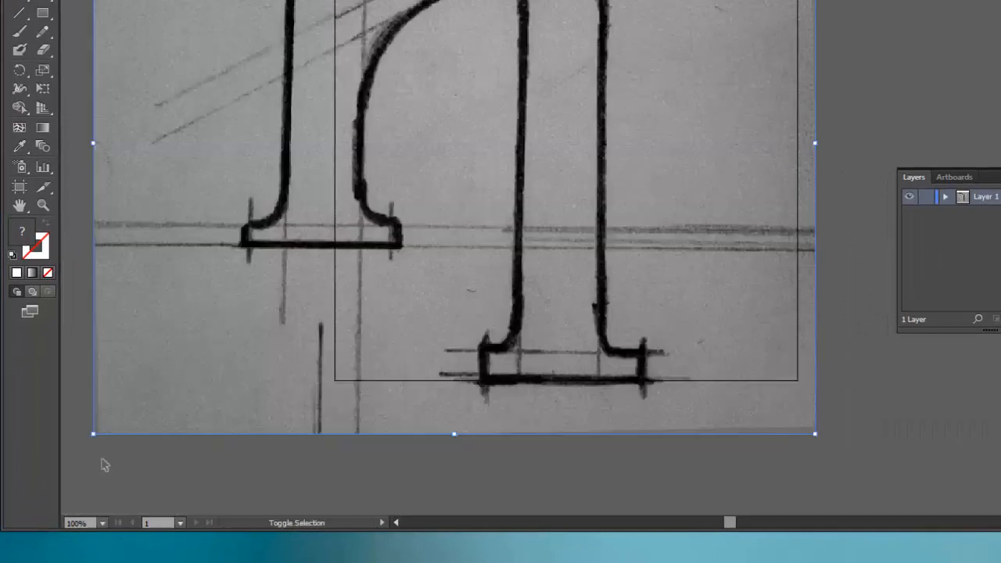
Scale the letter sketch down to about 861 × 693 pt, place it over the artboard near X 290 pt, Y 392 pt, and deselect it
{"action": "scroll", "coordinate": [349, 319], "scroll_direction": "up", "scroll_amount": 2}
{"action": "scroll", "coordinate": [328, 307], "scroll_direction": "up", "scroll_amount": 2}
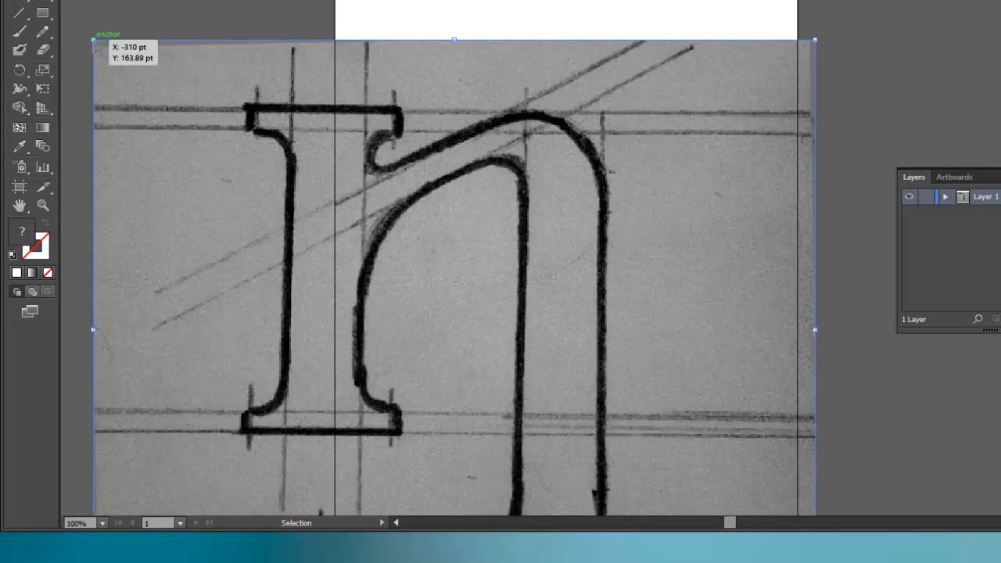
{"action": "scroll", "coordinate": [96, 49], "scroll_direction": "up", "scroll_amount": 1}
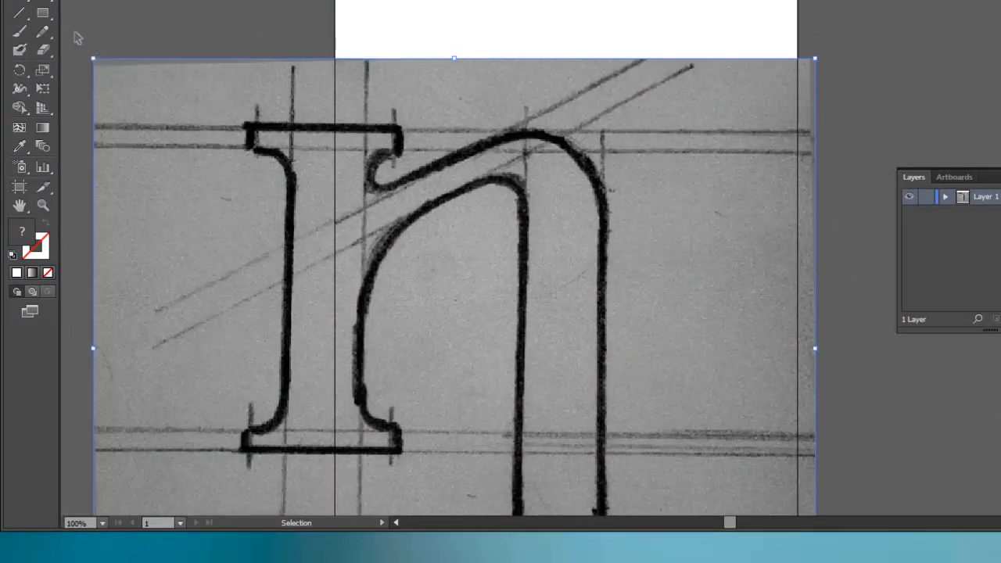
{"action": "mouse_move", "coordinate": [91, 56]}
{"action": "left_mouse_down"}
{"action": "mouse_move", "coordinate": [144, 83]}
{"action": "mouse_move", "coordinate": [146, 100]}
{"action": "left_mouse_up"}
{"action": "left_click_drag", "start_coordinate": [474, 163], "coordinate": [475, 163]}
{"action": "left_click_drag", "start_coordinate": [480, 160], "coordinate": [494, 104]}
{"action": "key", "text": "shift+Right"}
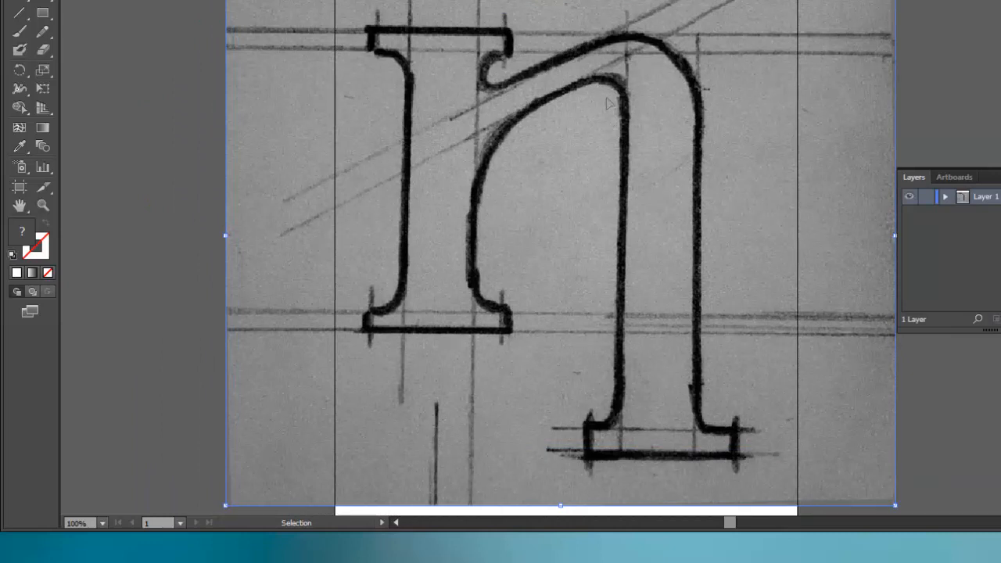
{"action": "left_click", "coordinate": [190, 56]}
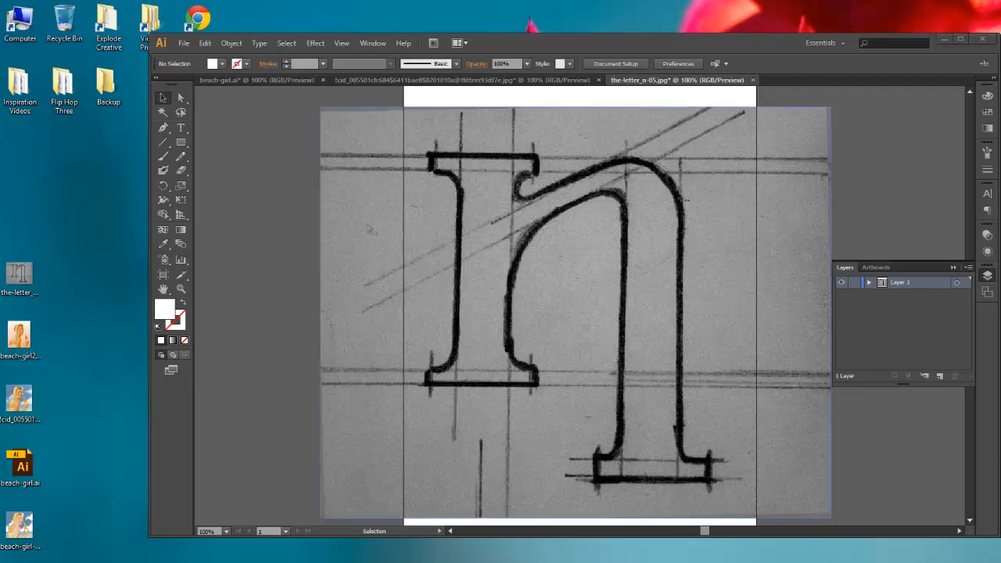
Lower the letter sketch's opacity, trying 40% and settling on 30%, and deselect it
{"action": "left_click", "coordinate": [652, 219]}
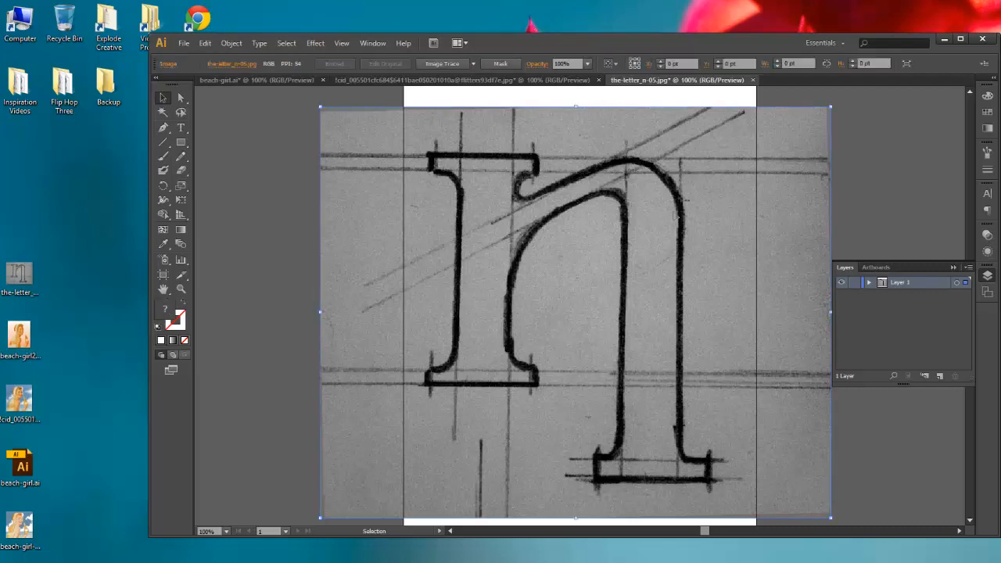
{"action": "left_click", "coordinate": [986, 235]}
{"action": "left_click", "coordinate": [966, 242]}
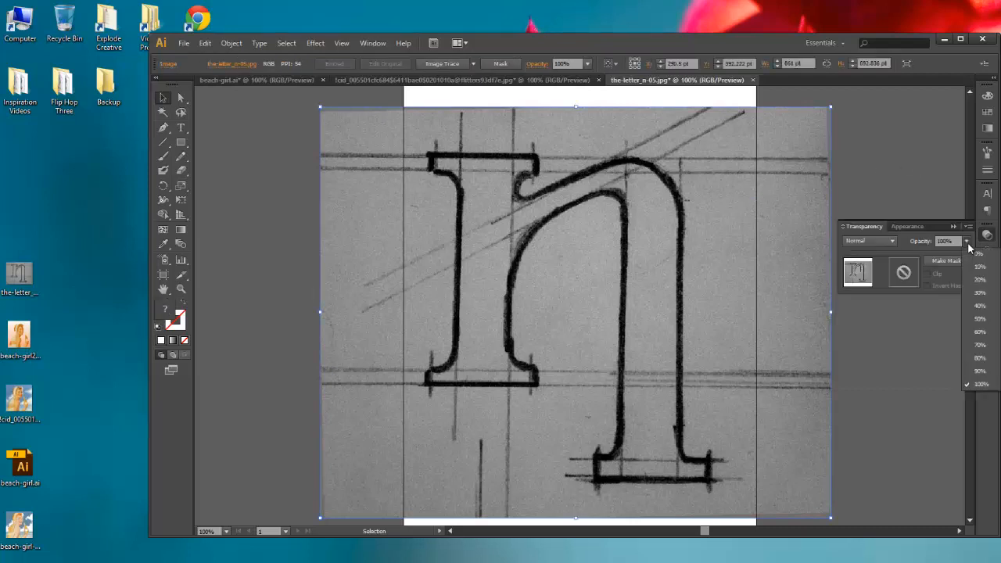
{"action": "left_click", "coordinate": [982, 306]}
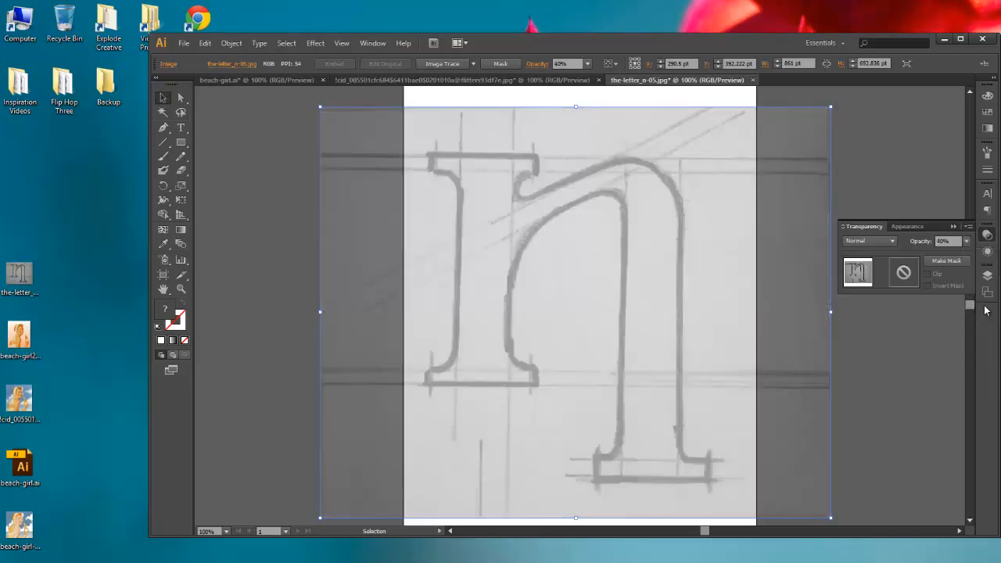
{"action": "left_click", "coordinate": [967, 242]}
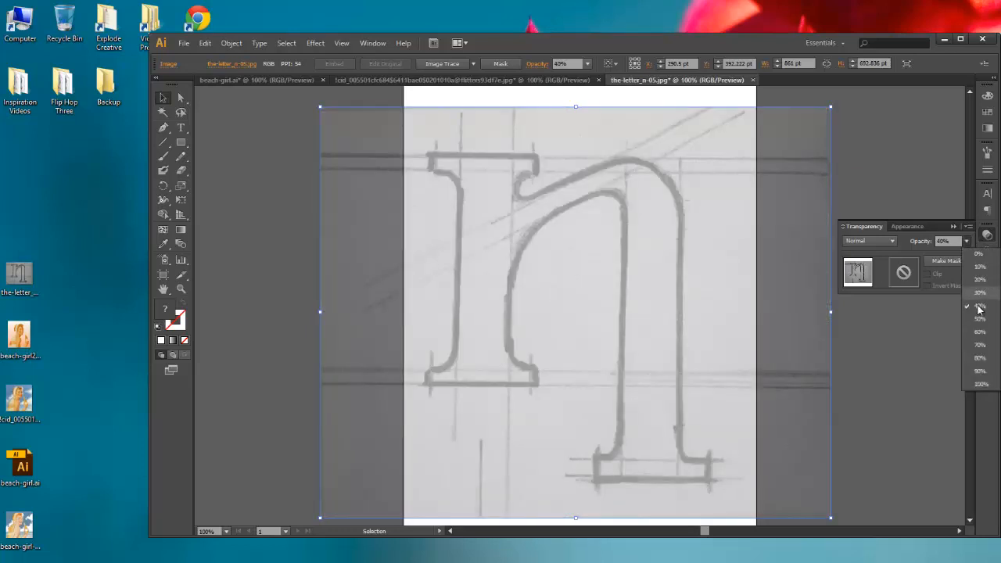
{"action": "left_click", "coordinate": [982, 293]}
{"action": "left_click", "coordinate": [928, 192]}
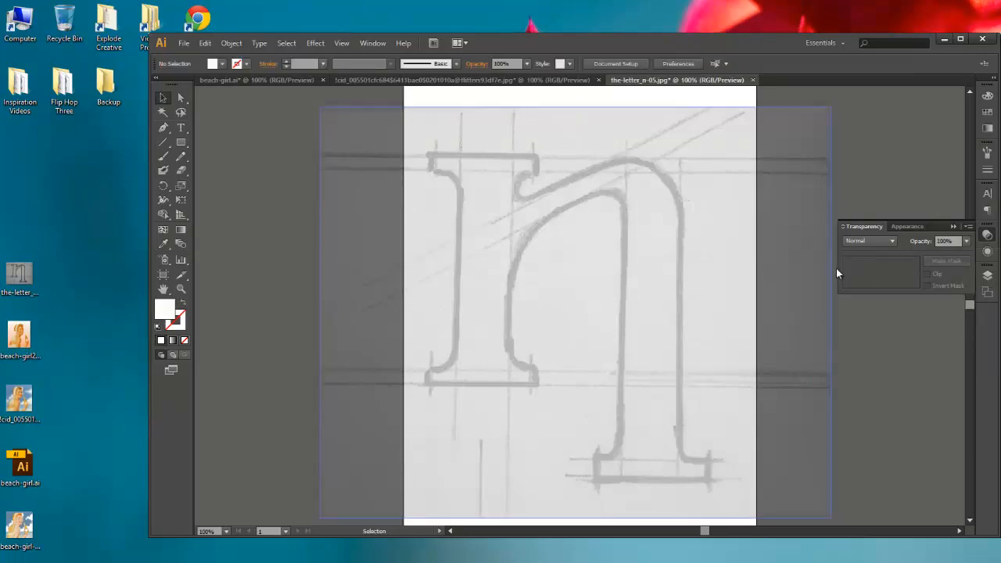
Lock Layer 1 holding the faded letter sketch and add a new empty layer above it
{"action": "left_click", "coordinate": [987, 276]}
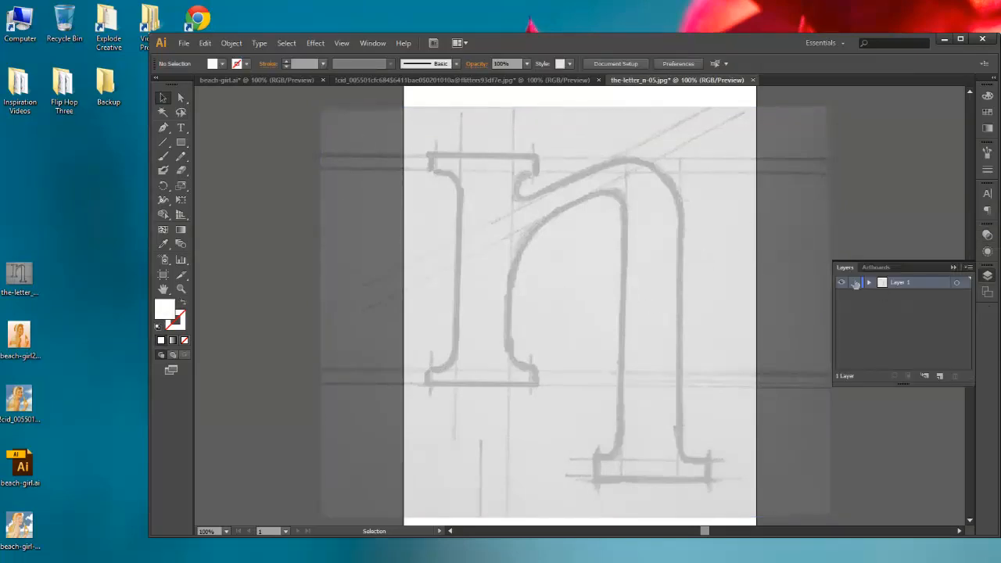
{"action": "left_click", "coordinate": [853, 283]}
{"action": "left_click", "coordinate": [940, 376]}
Activate the Pen tool and swap fill and stroke to get no fill with a white stroke
{"action": "left_click", "coordinate": [163, 129]}
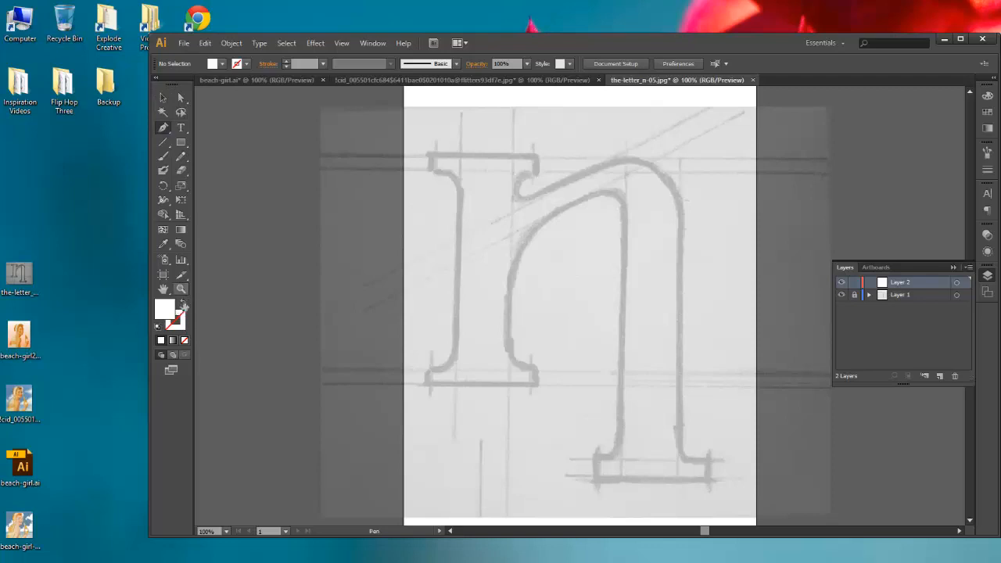
{"action": "left_click", "coordinate": [183, 302]}
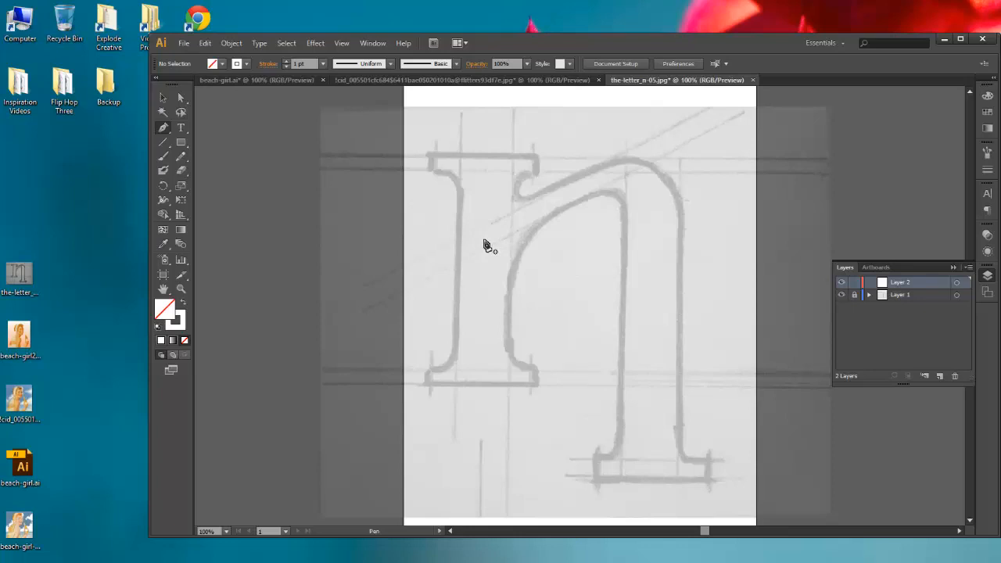
{"action": "left_click", "coordinate": [179, 321]}
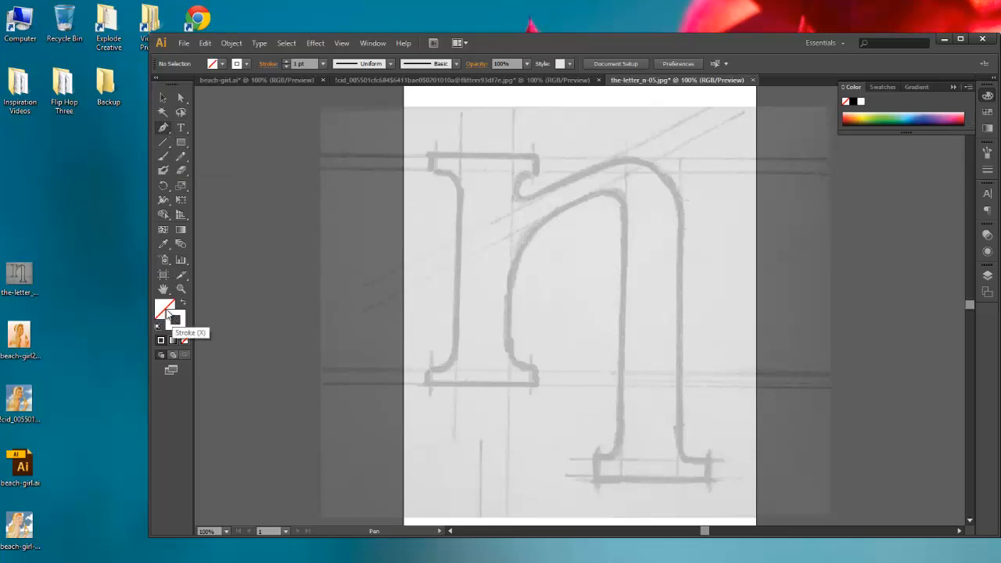
{"action": "left_click", "coordinate": [164, 311]}
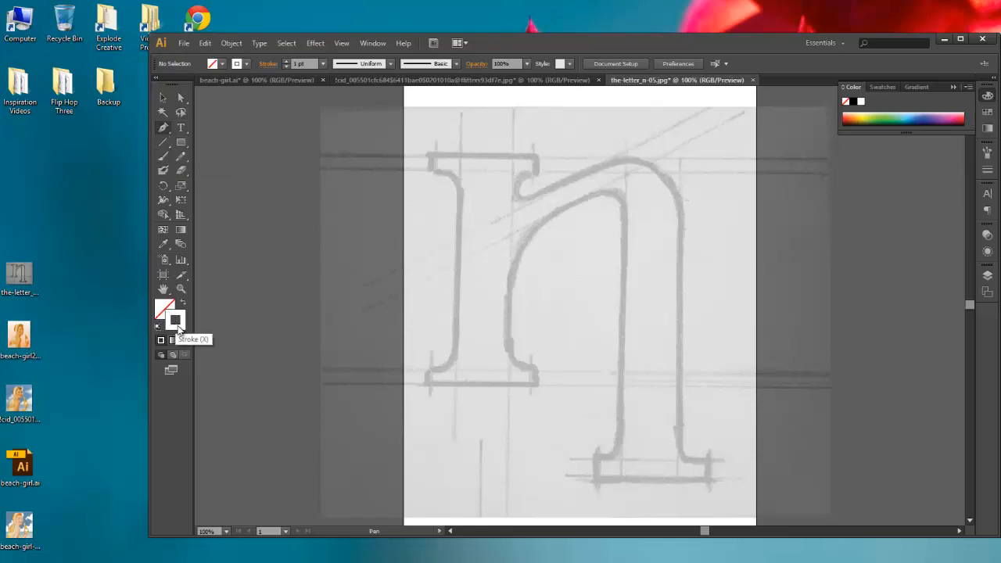
{"action": "left_click", "coordinate": [177, 326]}
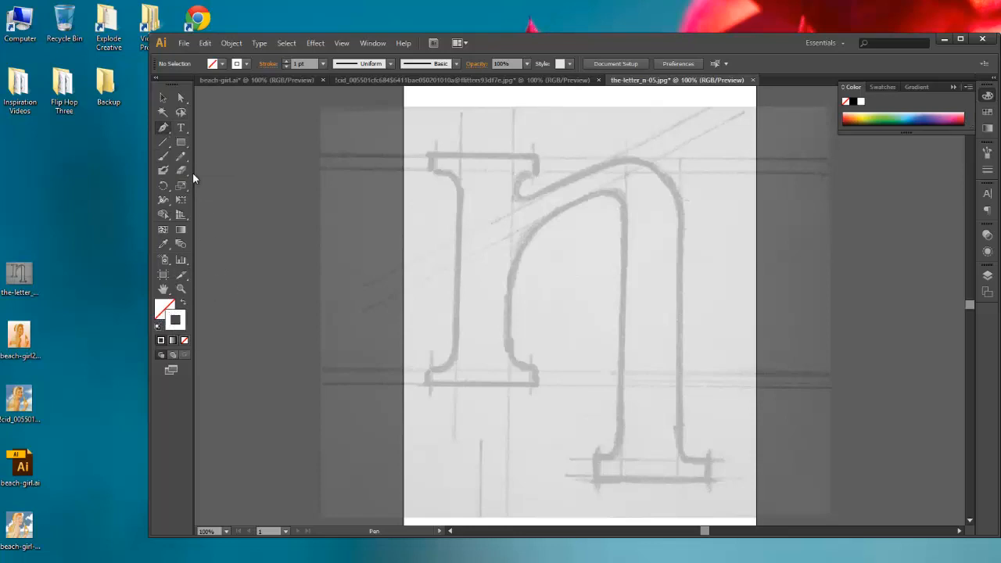
Set the fill colour to salmon pink and the stroke colour to black
{"action": "left_click", "coordinate": [165, 311]}
{"action": "left_click", "coordinate": [849, 115]}
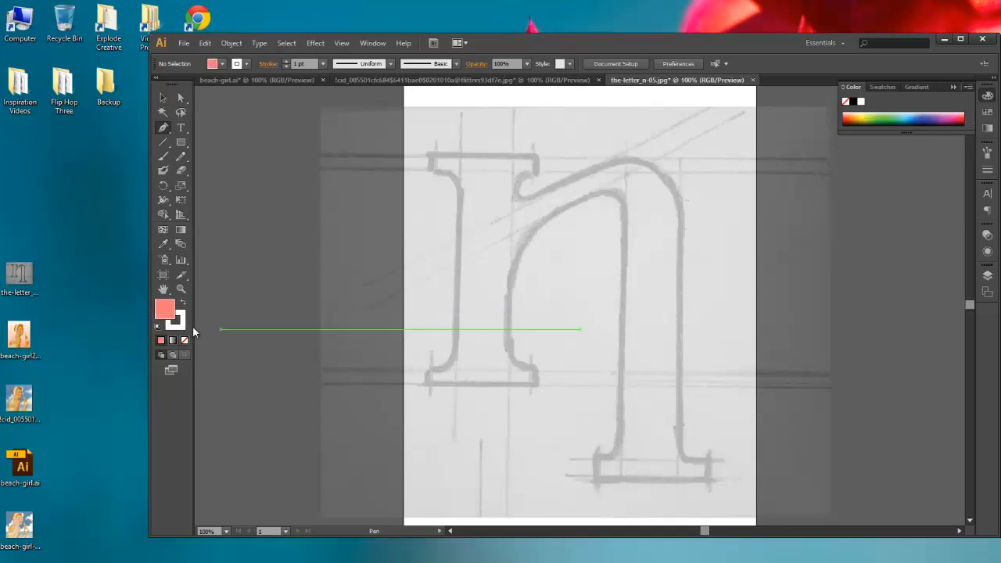
{"action": "left_click", "coordinate": [179, 324]}
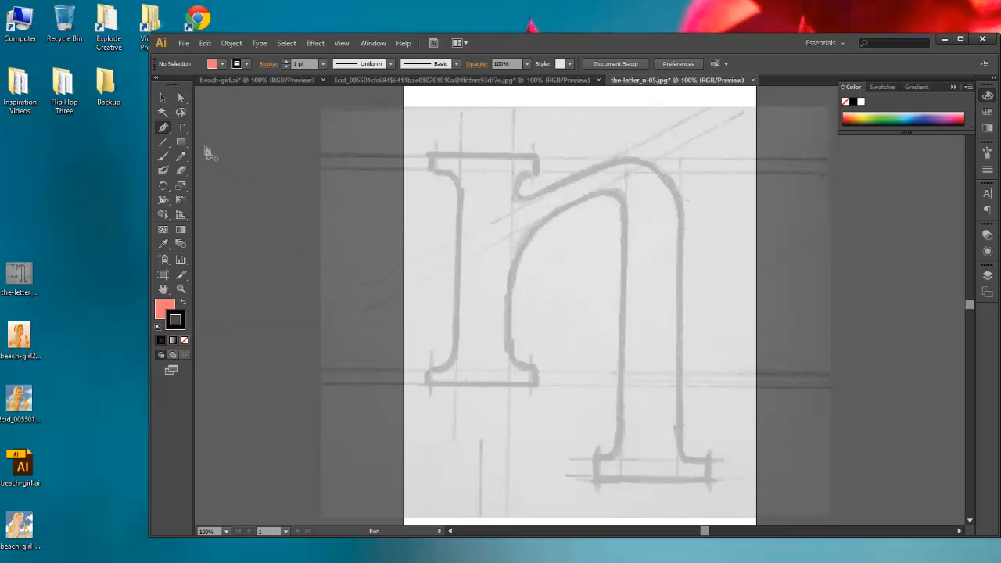
Draw a rectangle about 241 × 147 pt across the letter's first stem and deselect it
{"action": "left_click", "coordinate": [180, 144]}
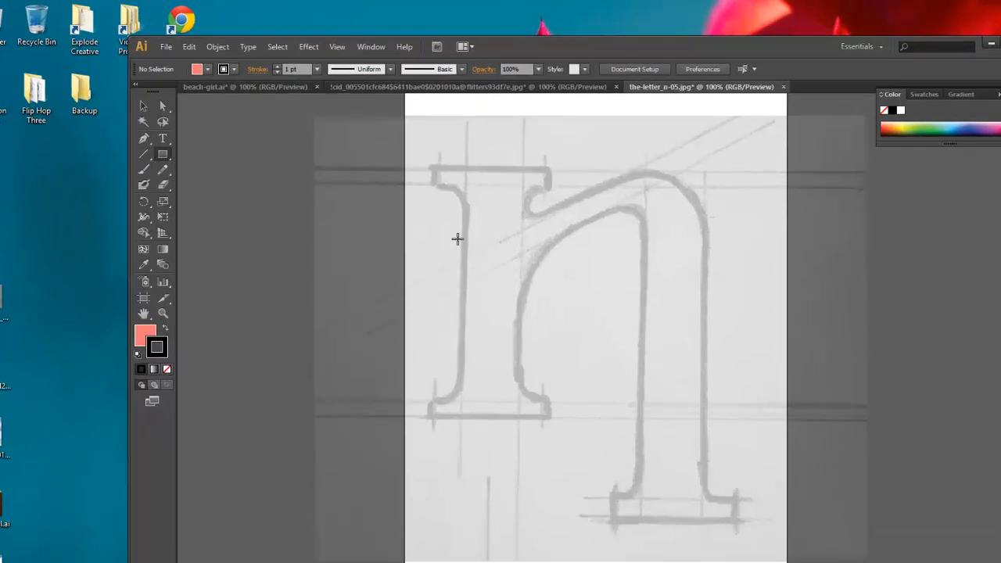
{"action": "left_click_drag", "start_coordinate": [440, 210], "coordinate": [584, 297]}
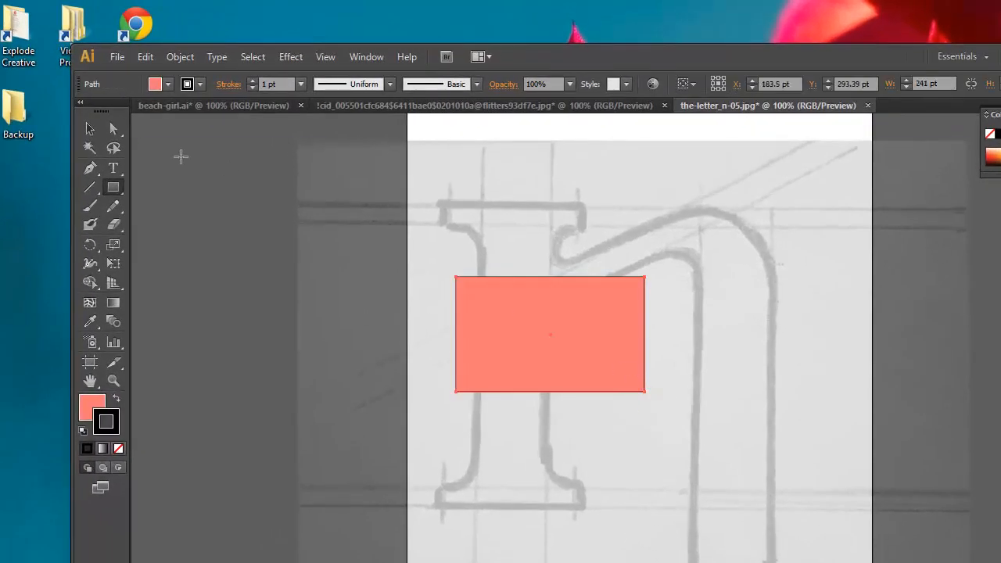
{"action": "left_click", "coordinate": [89, 128]}
{"action": "left_click", "coordinate": [271, 214]}
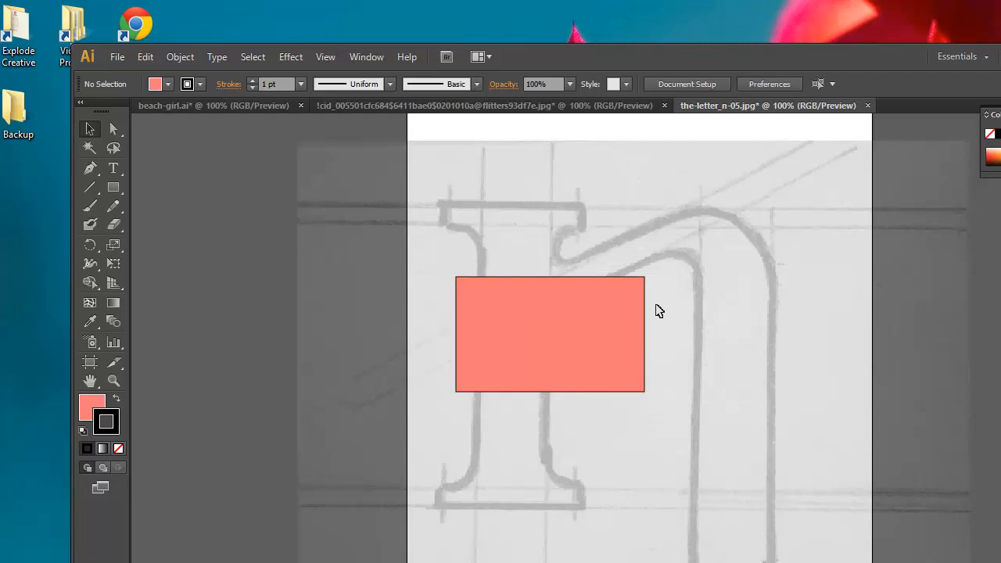
Thicken the salmon rectangle's stroke to 6 pt and deselect it
{"action": "left_click", "coordinate": [585, 317]}
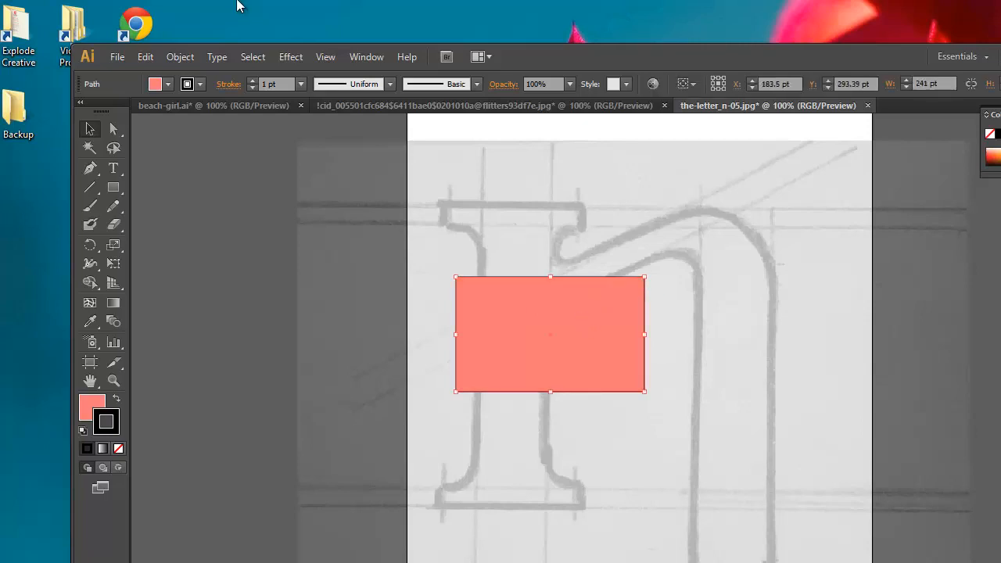
{"action": "left_click", "coordinate": [253, 80]}
{"action": "left_click", "coordinate": [254, 80]}
{"action": "left_click", "coordinate": [253, 79]}
{"action": "left_click", "coordinate": [254, 80]}
{"action": "left_click", "coordinate": [253, 79]}
{"action": "left_click", "coordinate": [198, 296]}
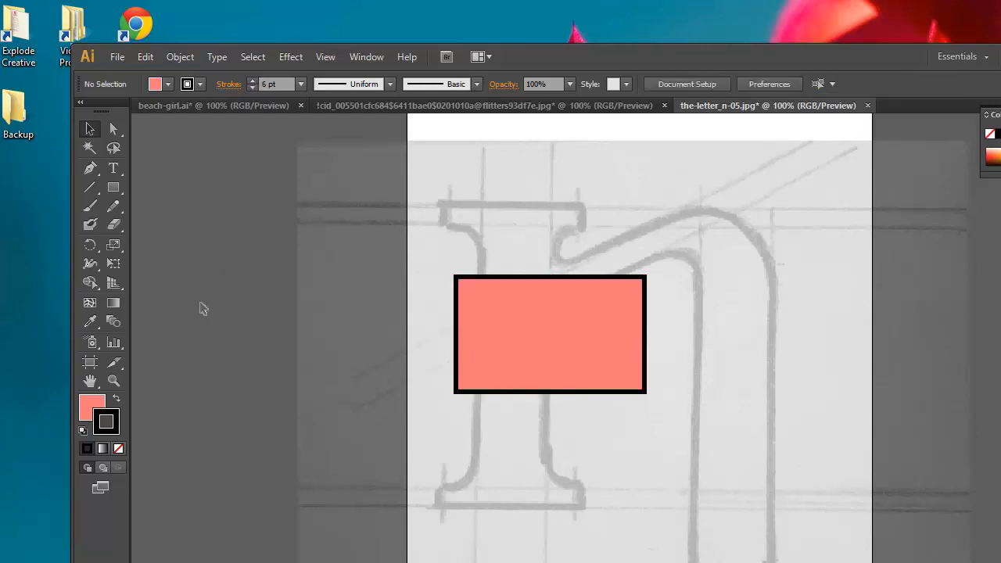
Select the salmon rectangle again and thin its stroke to 4 pt
{"action": "left_click", "coordinate": [531, 331]}
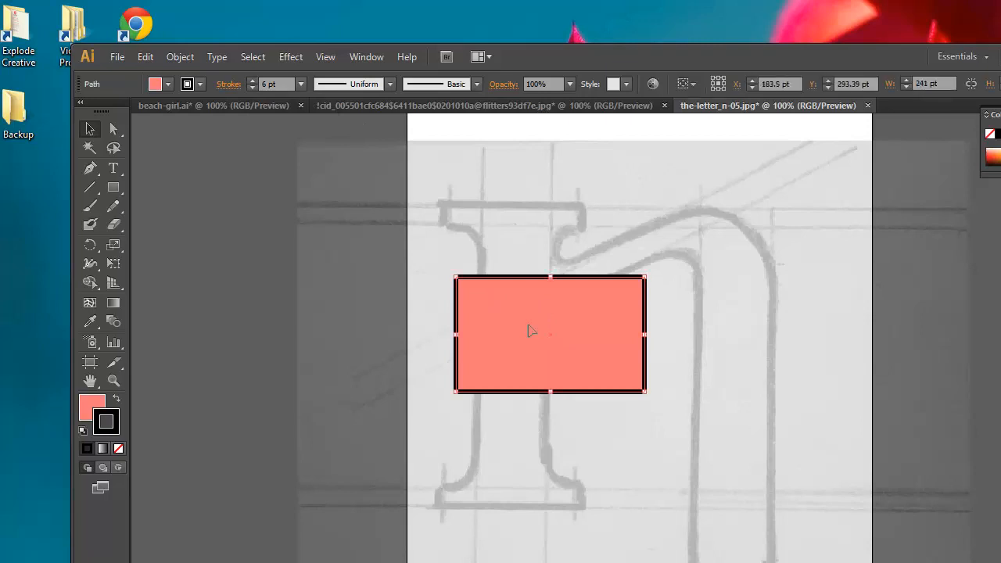
{"action": "left_click", "coordinate": [251, 88]}
{"action": "left_click", "coordinate": [252, 88]}
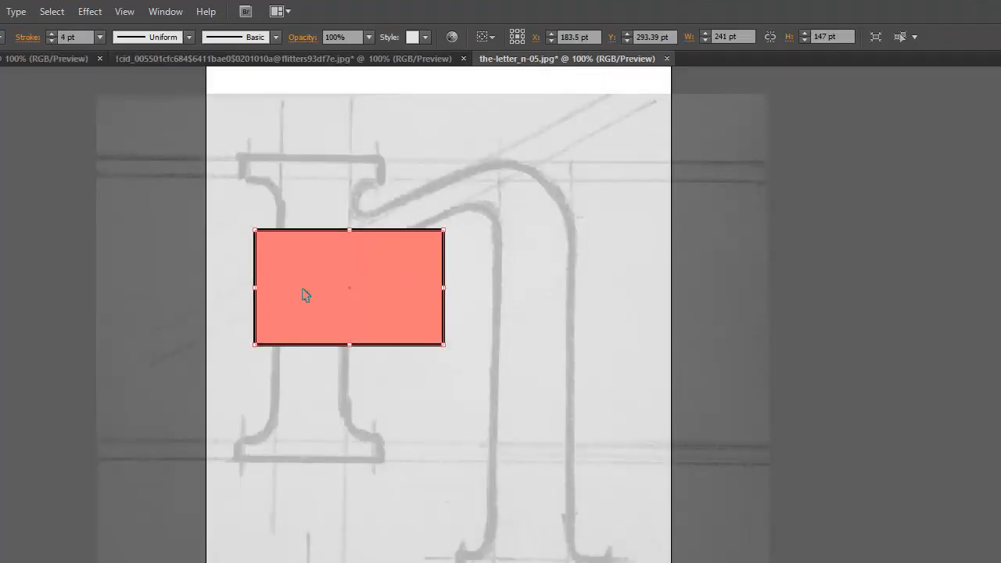
Thicken the salmon rectangle's stroke to 9 pt and deselect it
{"action": "left_click", "coordinate": [65, 242]}
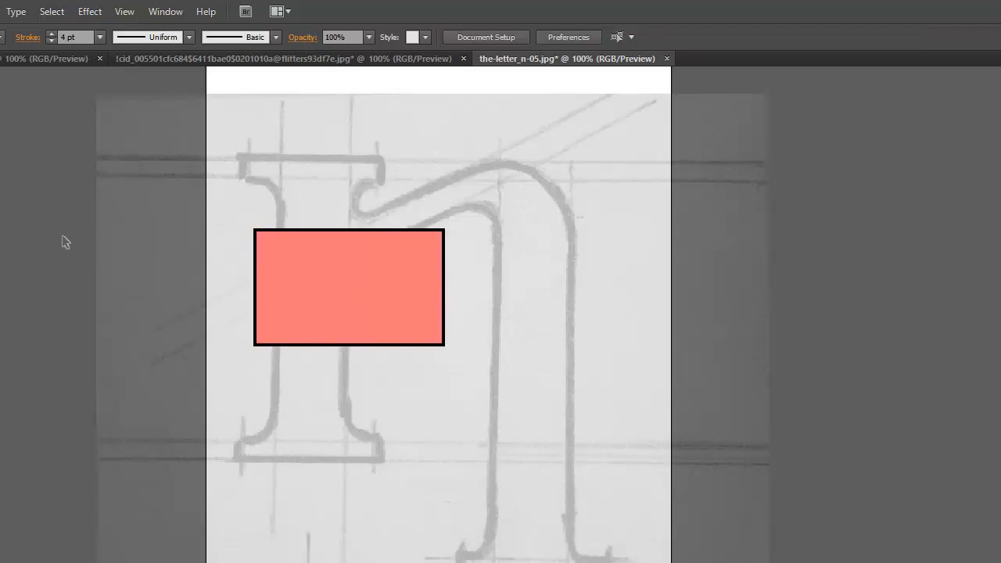
{"action": "left_click", "coordinate": [371, 287]}
{"action": "left_click", "coordinate": [51, 34]}
{"action": "left_click", "coordinate": [51, 33]}
{"action": "left_click", "coordinate": [51, 33]}
{"action": "left_click", "coordinate": [51, 34]}
{"action": "left_click", "coordinate": [51, 34]}
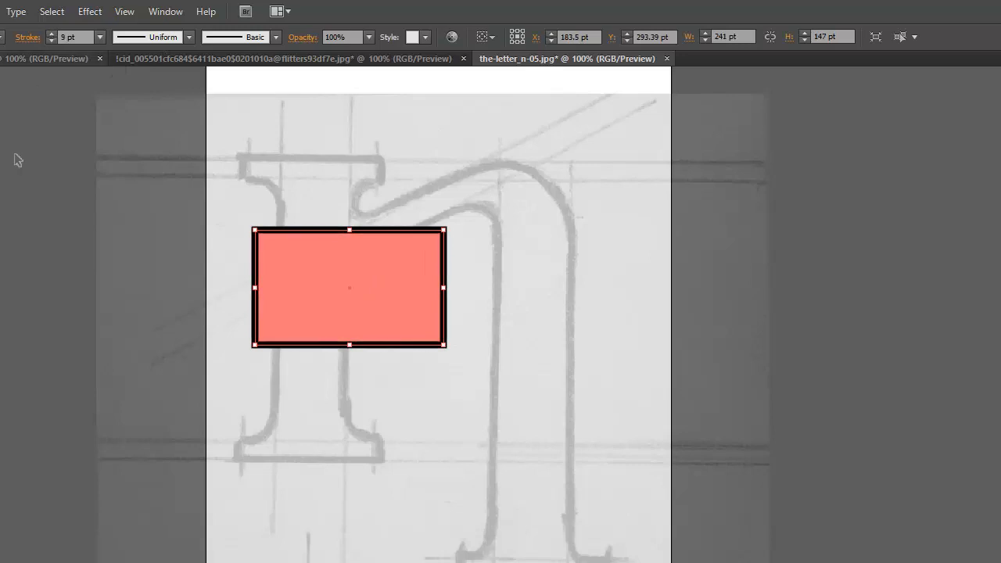
{"action": "left_click", "coordinate": [18, 160]}
Move the salmon rectangle slightly down the letter's first stem and delete it
{"action": "left_click_drag", "start_coordinate": [344, 283], "coordinate": [336, 303]}
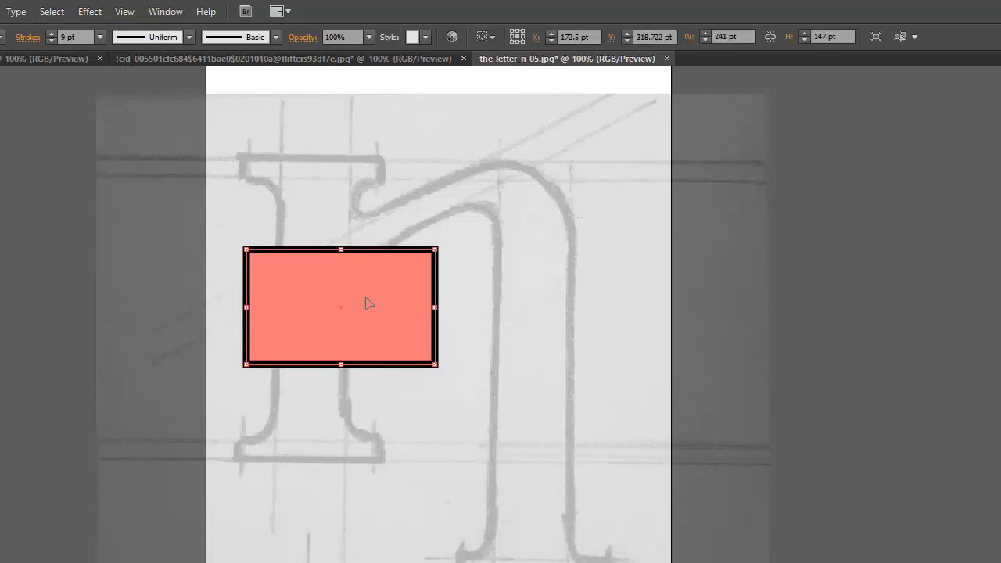
{"action": "key", "text": "Delete"}
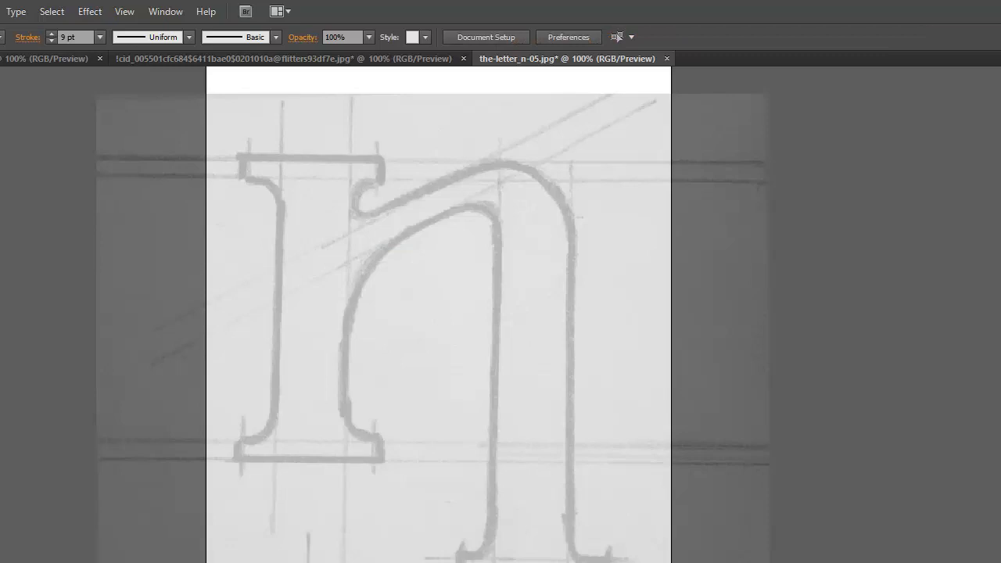
Draw an open four-point filled shape across the letter with the Pen tool and delete it
{"action": "left_click", "coordinate": [218, 469]}
{"action": "left_click", "coordinate": [289, 357]}
{"action": "left_click", "coordinate": [520, 476]}
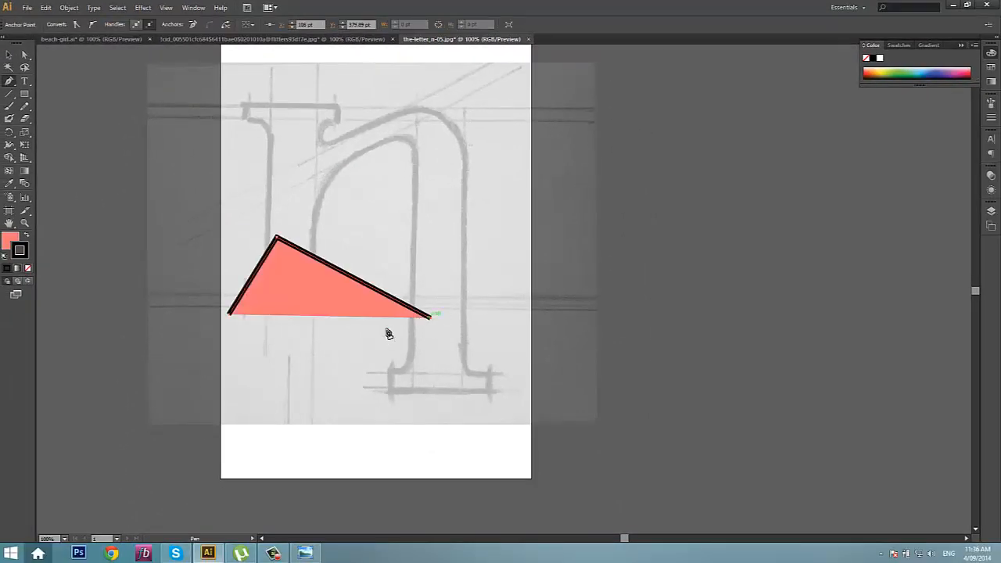
{"action": "left_click", "coordinate": [296, 362]}
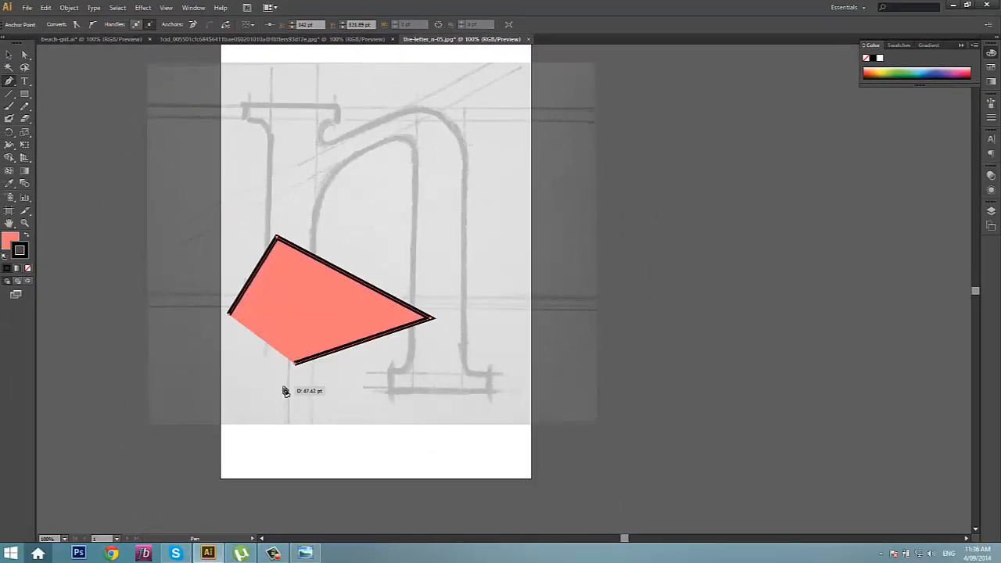
{"action": "left_click", "coordinate": [9, 55]}
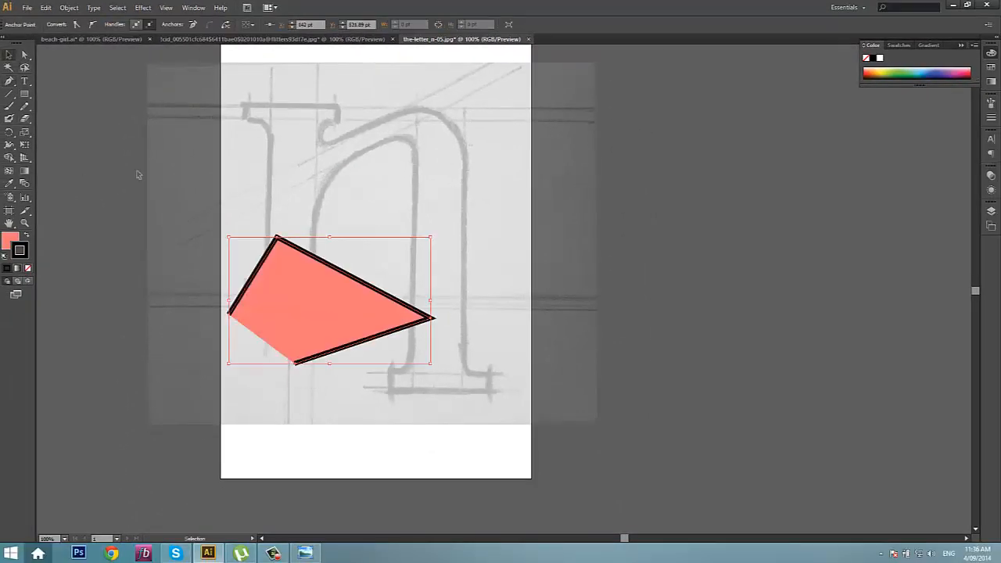
{"action": "key", "text": "ctrl+z"}
{"action": "key", "text": "Delete"}
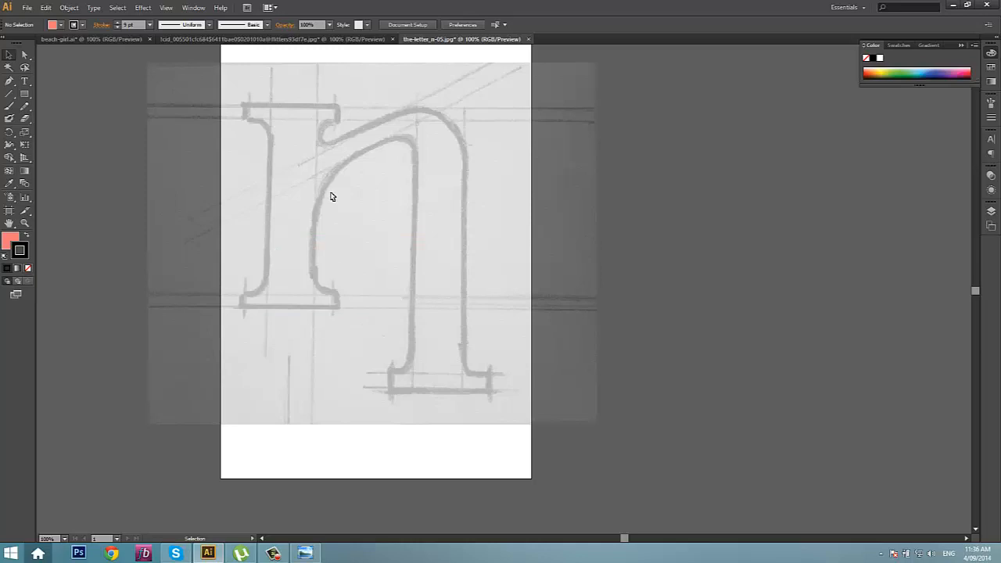
Draw two loose freehand curves over the letter with the Pencil tool and undo both
{"action": "left_click", "coordinate": [10, 82]}
{"action": "left_click", "coordinate": [27, 110]}
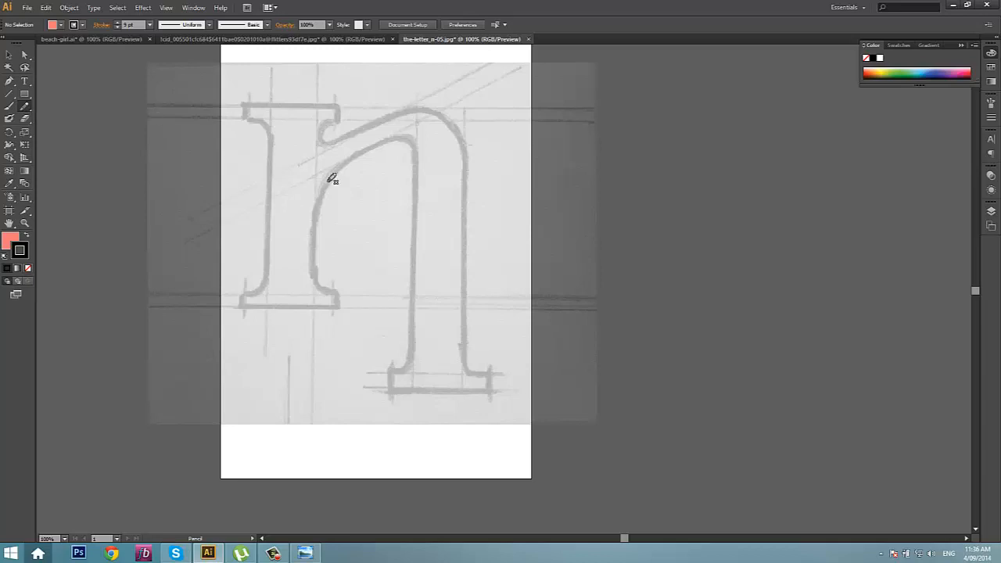
{"action": "mouse_move", "coordinate": [340, 150]}
{"action": "left_mouse_down"}
{"action": "mouse_move", "coordinate": [336, 173]}
{"action": "mouse_move", "coordinate": [289, 197]}
{"action": "mouse_move", "coordinate": [370, 261]}
{"action": "mouse_move", "coordinate": [373, 176]}
{"action": "mouse_move", "coordinate": [455, 164]}
{"action": "mouse_move", "coordinate": [419, 106]}
{"action": "mouse_move", "coordinate": [337, 100]}
{"action": "mouse_move", "coordinate": [317, 140]}
{"action": "left_mouse_up"}
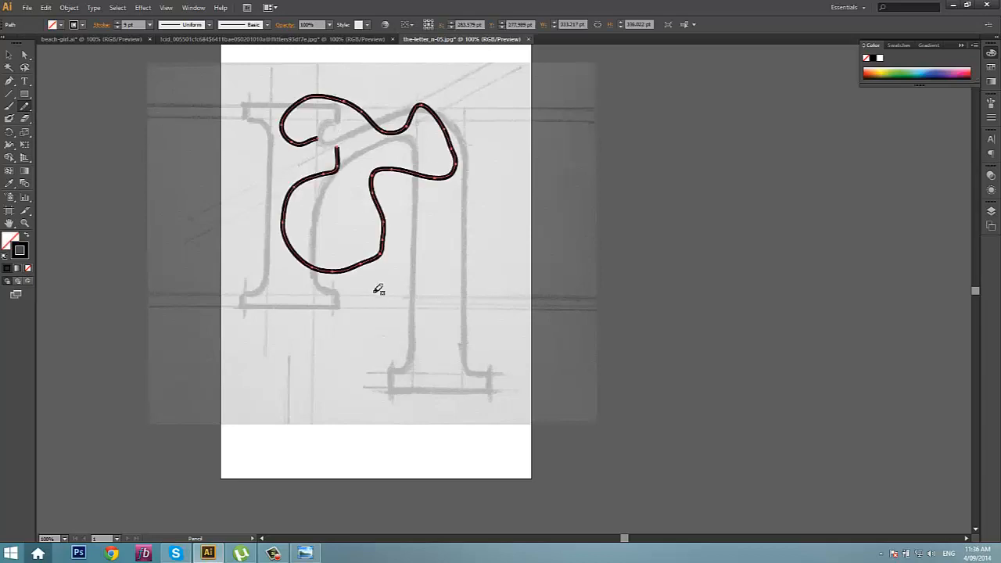
{"action": "left_click_drag", "start_coordinate": [359, 301], "coordinate": [273, 295]}
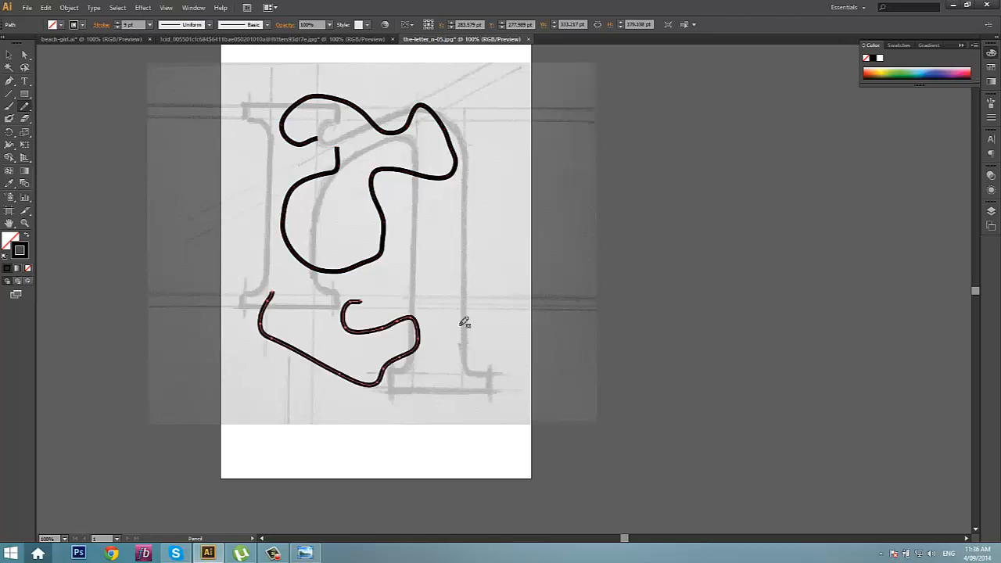
{"action": "key", "text": "ctrl+z"}
{"action": "key", "text": "ctrl+z"}
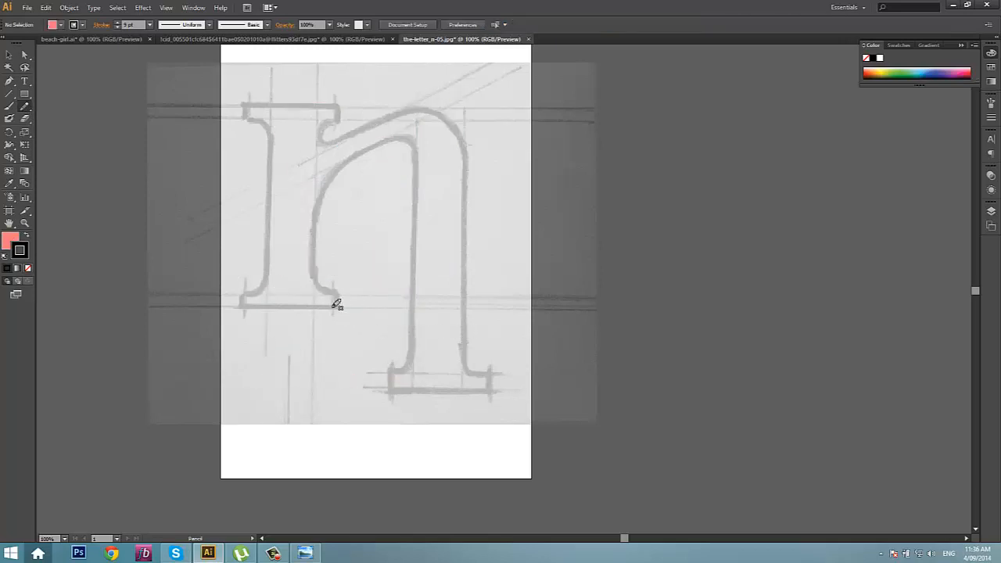
Trace the first stem's base and left outline freehand with the Pencil tool, about 198 × 407 pt, and undo it
{"action": "mouse_move", "coordinate": [336, 305]}
{"action": "left_mouse_down"}
{"action": "mouse_move", "coordinate": [240, 301]}
{"action": "mouse_move", "coordinate": [258, 286]}
{"action": "mouse_move", "coordinate": [264, 241]}
{"action": "mouse_move", "coordinate": [263, 134]}
{"action": "mouse_move", "coordinate": [242, 116]}
{"action": "mouse_move", "coordinate": [297, 98]}
{"action": "left_mouse_up"}
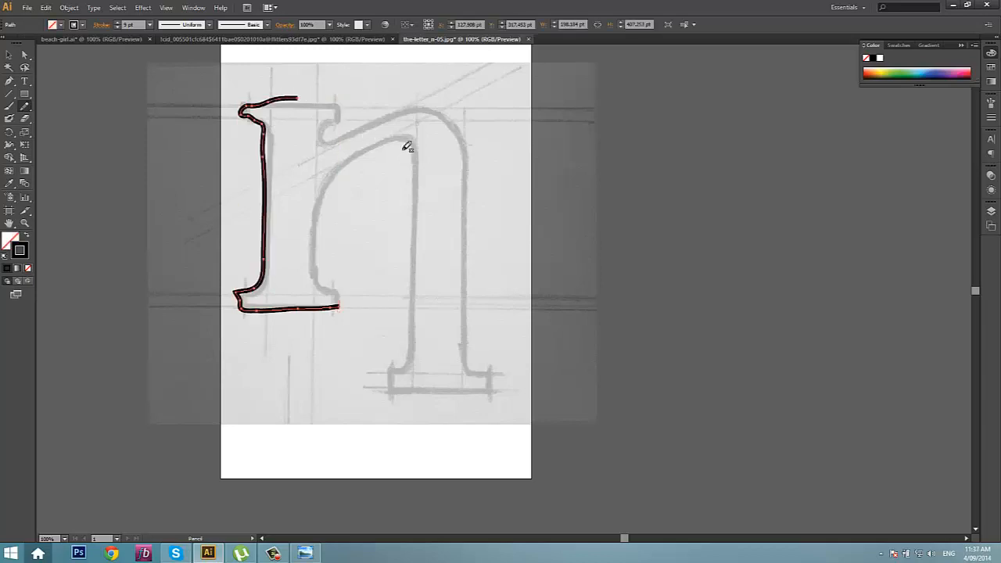
{"action": "key", "text": "ctrl+z"}
Switch to the Pen tool and set the fill to none while leaving the stroke black
{"action": "left_click", "coordinate": [9, 83]}
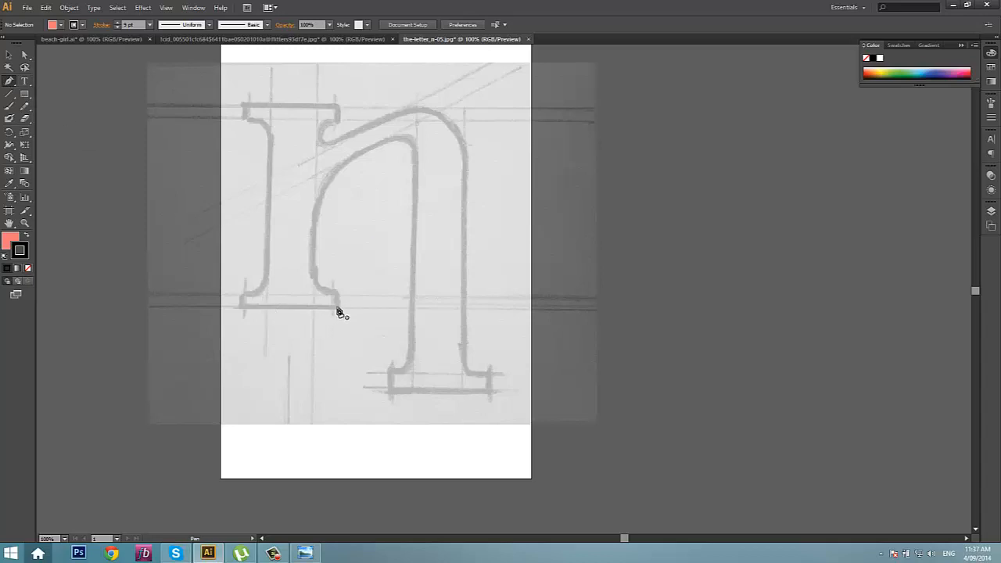
{"action": "left_click", "coordinate": [10, 242]}
{"action": "left_click", "coordinate": [27, 269]}
{"action": "left_click", "coordinate": [24, 257]}
Trace the first stem's bottom serif with the Pen tool: base edge, short left end and curved bracket into the stem
{"action": "left_click", "coordinate": [339, 310]}
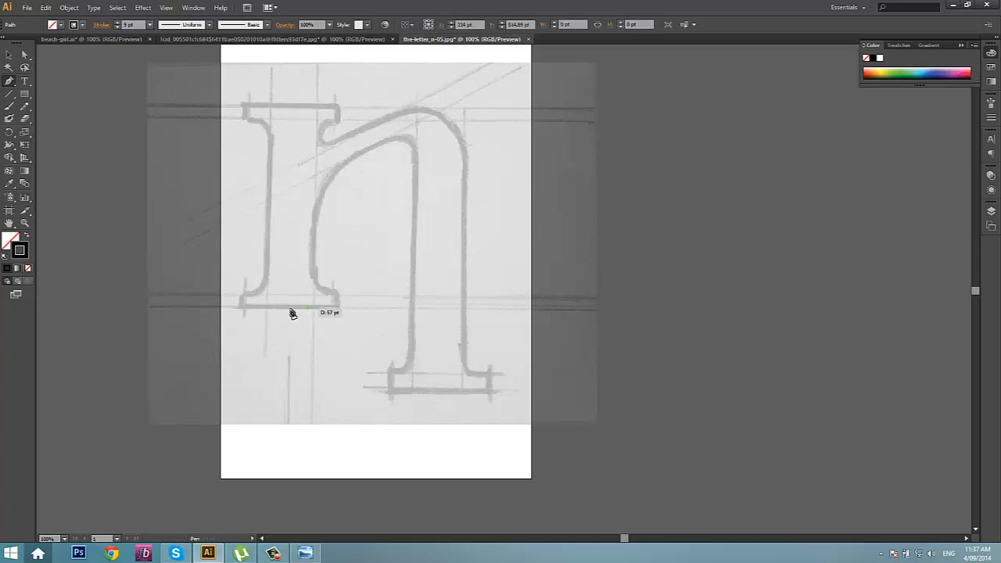
{"action": "left_click", "coordinate": [241, 306]}
{"action": "left_click", "coordinate": [240, 294]}
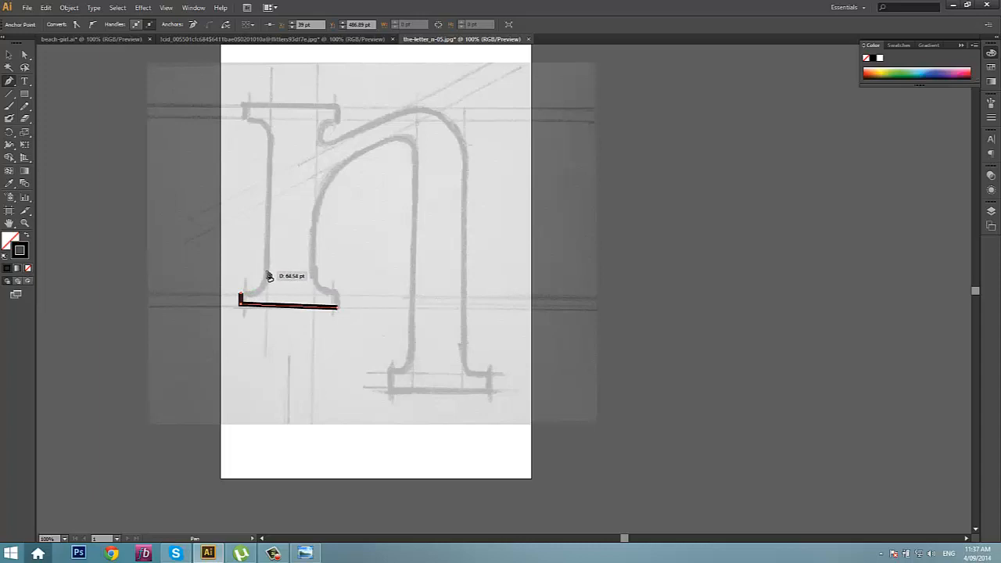
{"action": "left_click_drag", "start_coordinate": [267, 272], "coordinate": [266, 242]}
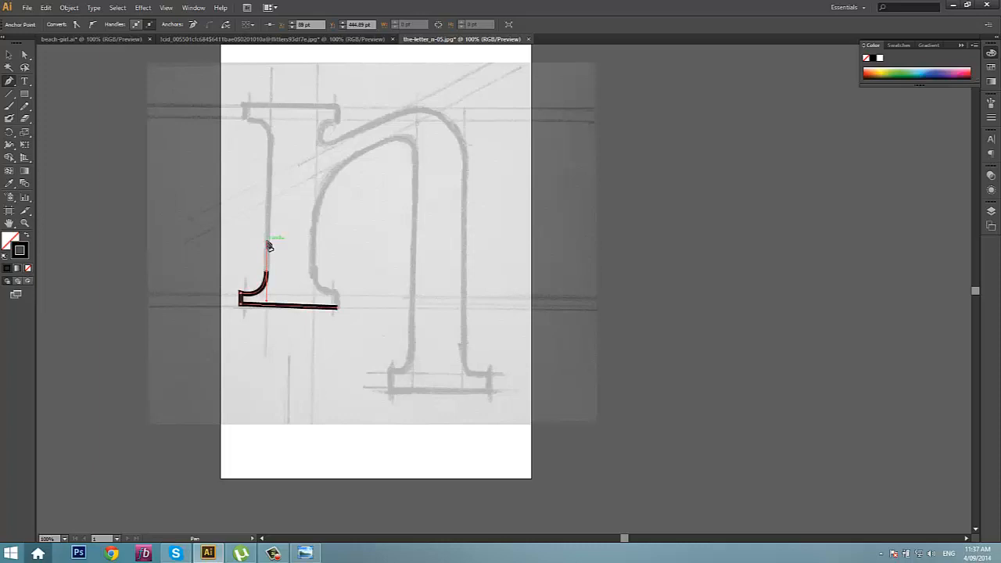
Continue the path up the stem, around the upper bracket and along the top serif, redoing the serif's end as a straight segment
{"action": "left_click", "coordinate": [269, 140]}
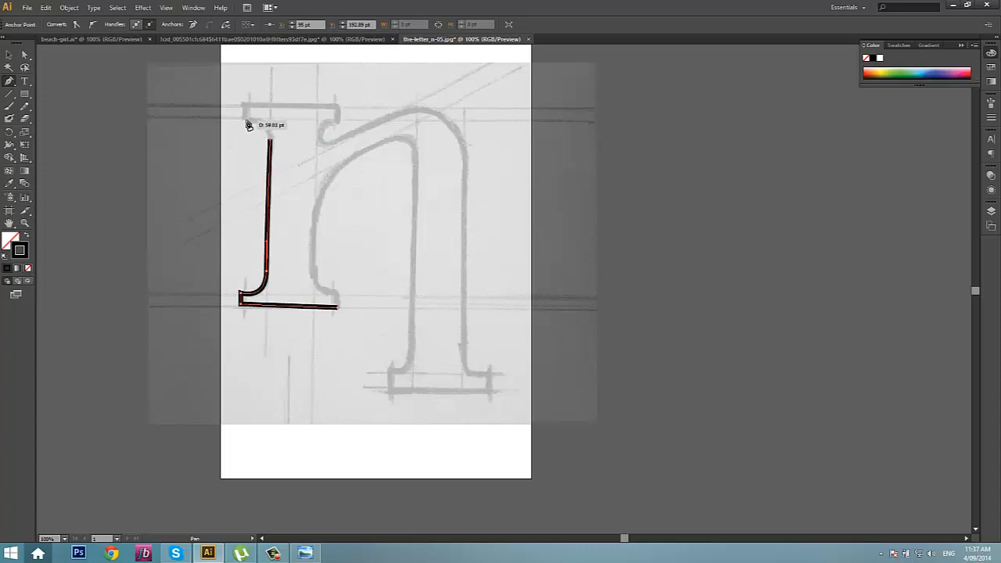
{"action": "left_click_drag", "start_coordinate": [245, 121], "coordinate": [221, 122]}
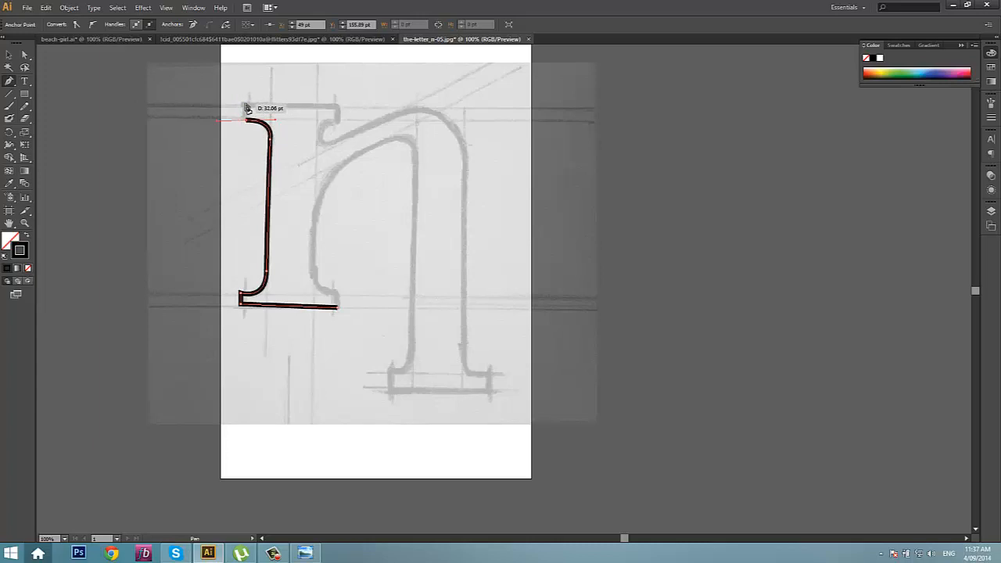
{"action": "left_click", "coordinate": [245, 103]}
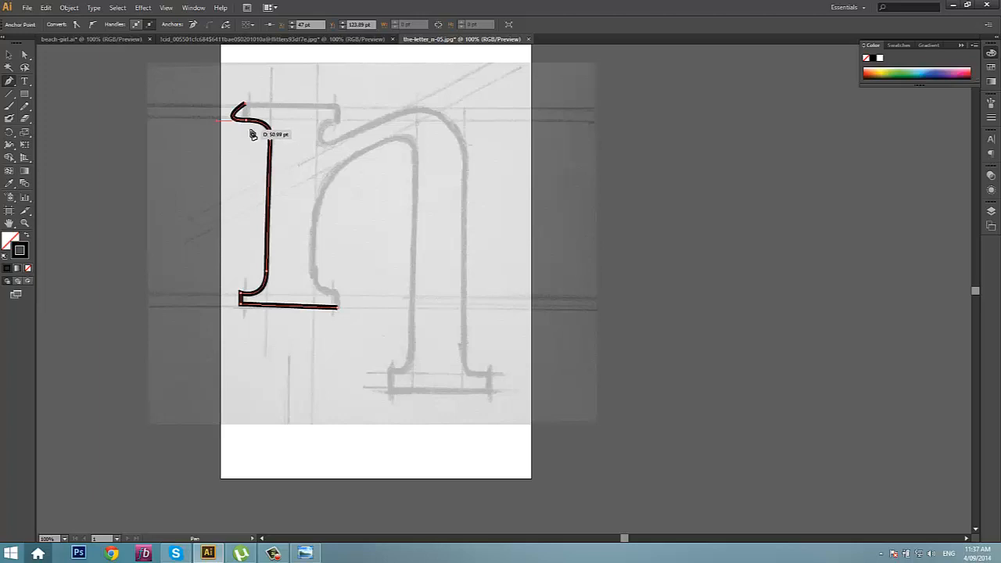
{"action": "key", "text": "ctrl+z"}
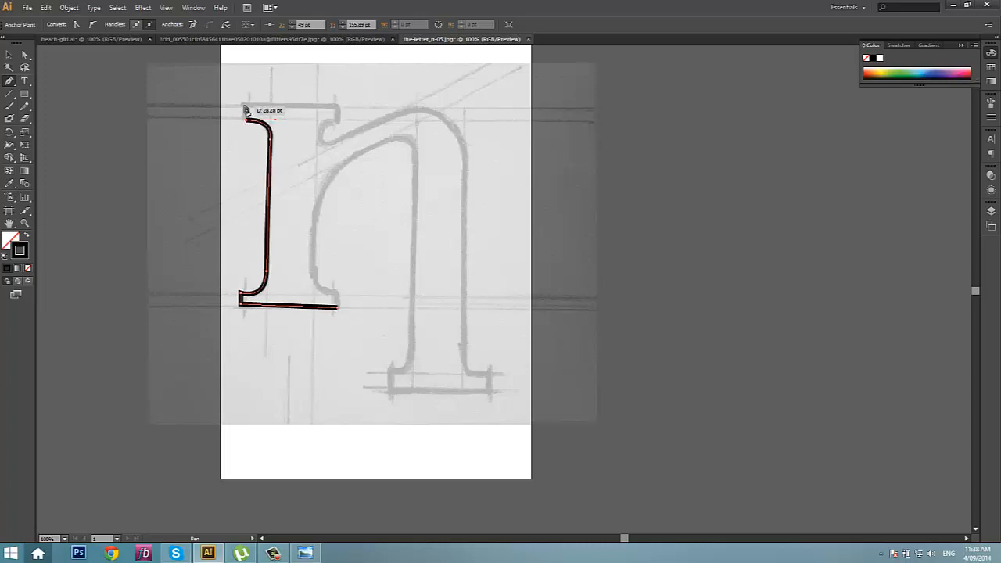
{"action": "left_click", "coordinate": [245, 105]}
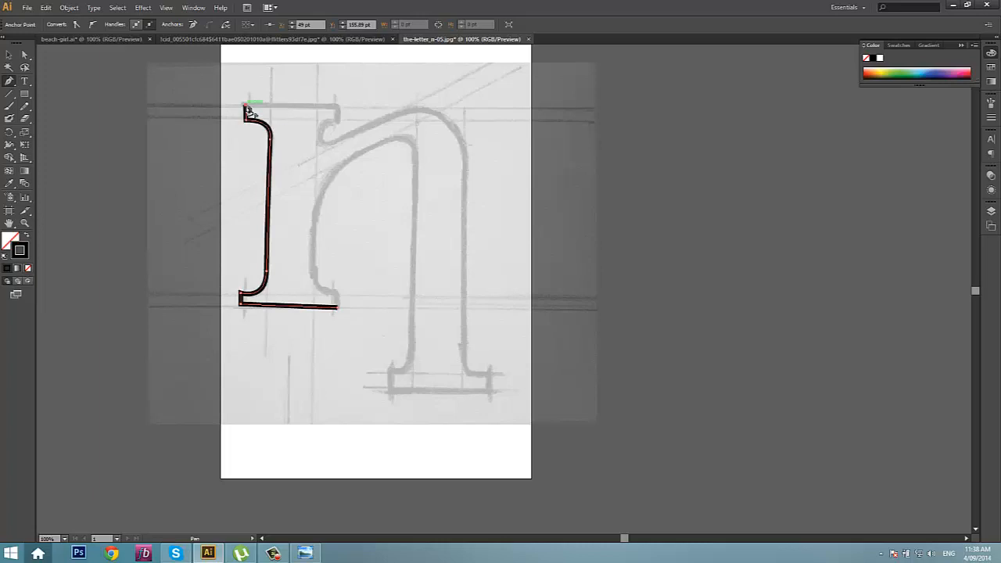
{"action": "left_click", "coordinate": [337, 107]}
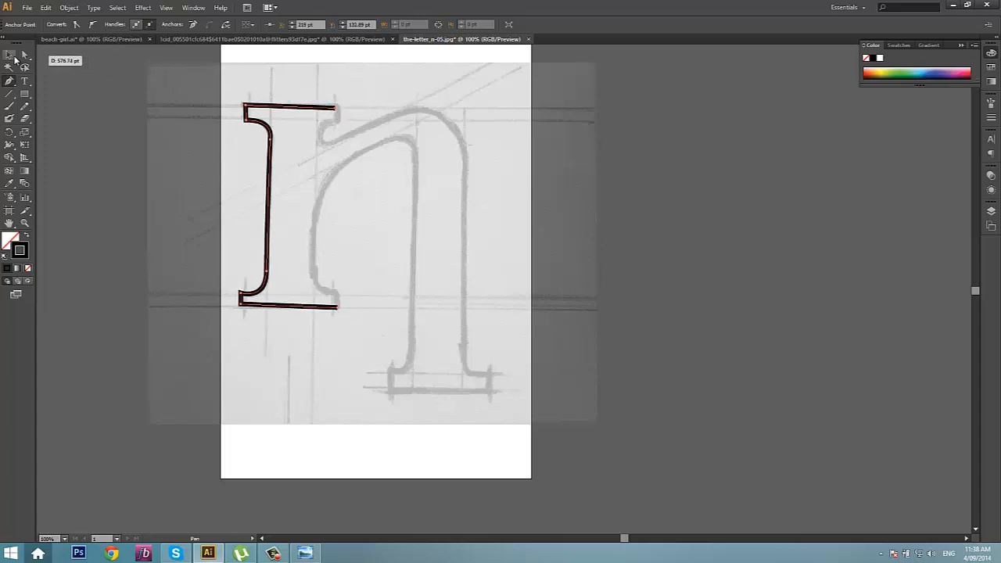
Delete the entire path traced along the letter's first stem
{"action": "left_click", "coordinate": [9, 55]}
{"action": "key", "text": "Delete"}
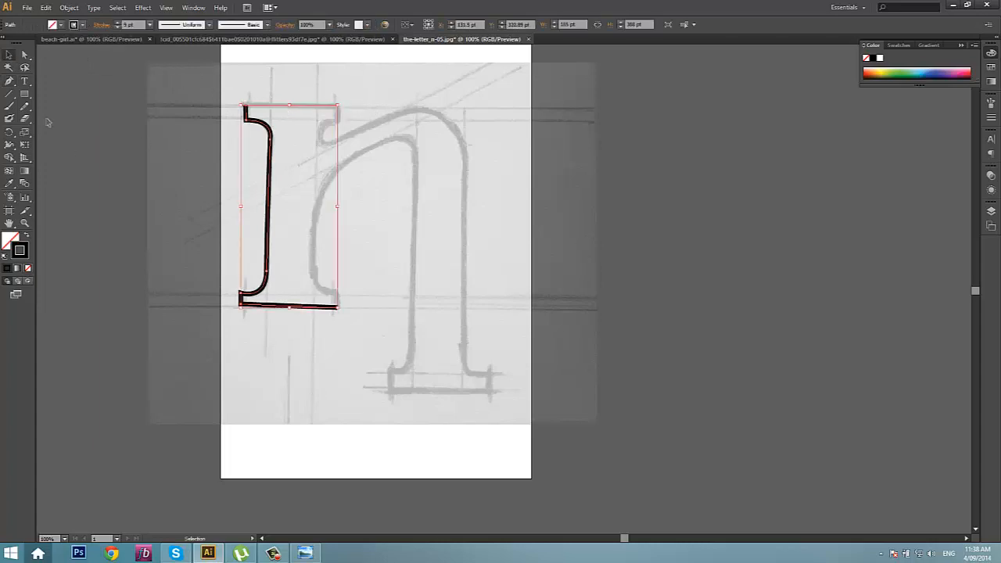
{"action": "left_click", "coordinate": [8, 81]}
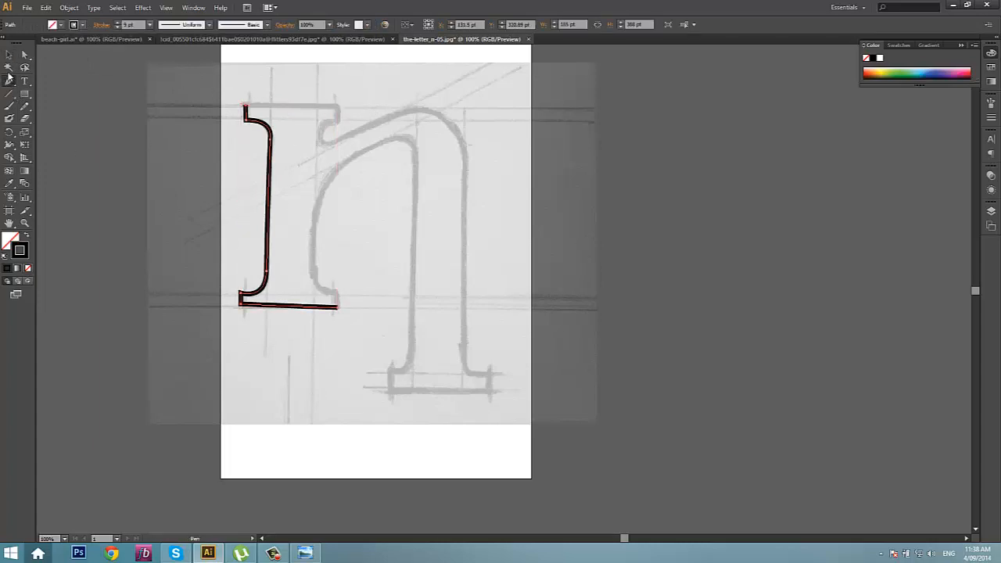
{"action": "left_click", "coordinate": [7, 57]}
{"action": "key", "text": "Delete"}
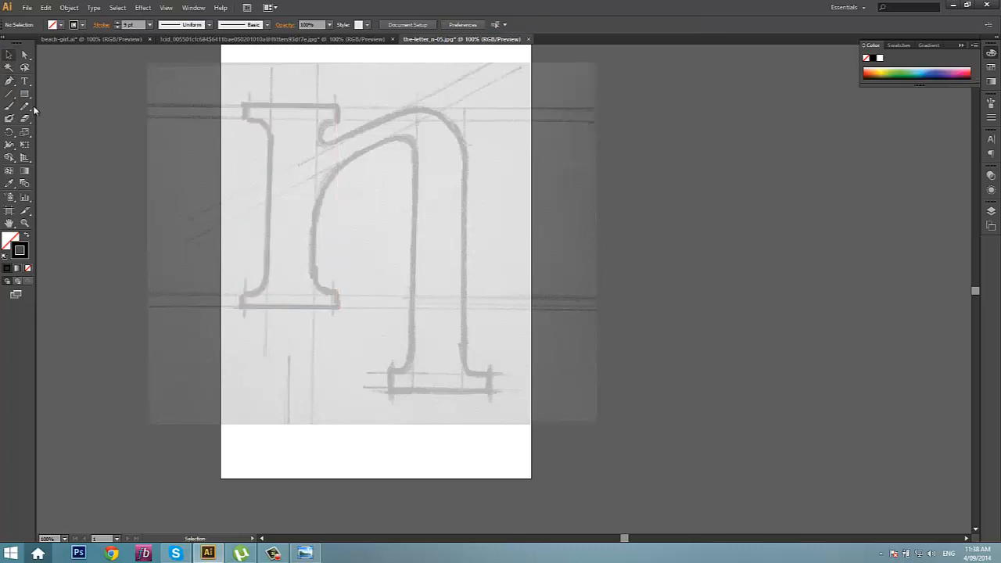
Draw a straight line along the base of the first stem's bottom serif with the Pen tool
{"action": "left_click", "coordinate": [9, 82]}
{"action": "left_click_drag", "start_coordinate": [338, 310], "coordinate": [241, 305]}
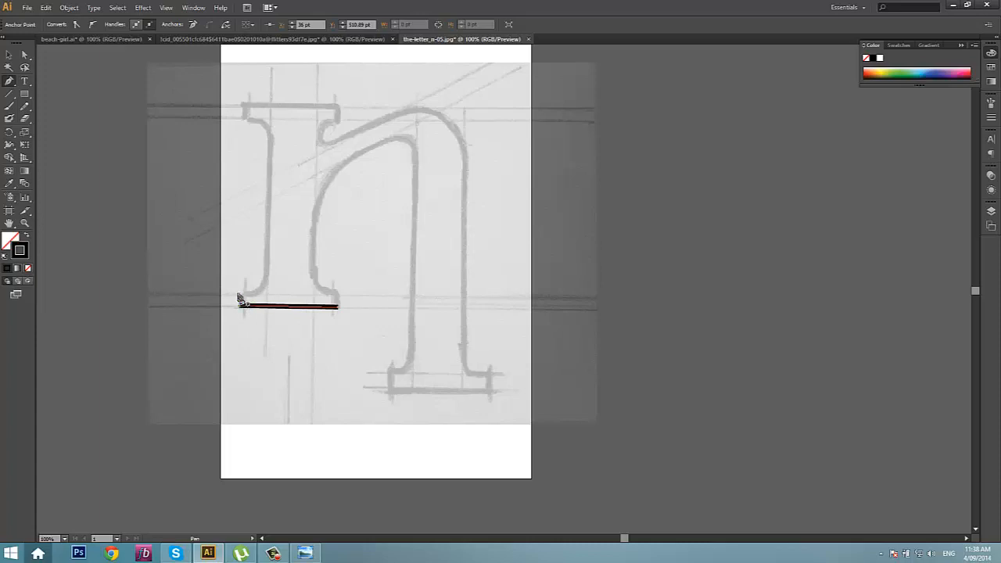
Try placing separate anchor points near the base line's open end, clearing the selection after each
{"action": "left_click", "coordinate": [238, 295]}
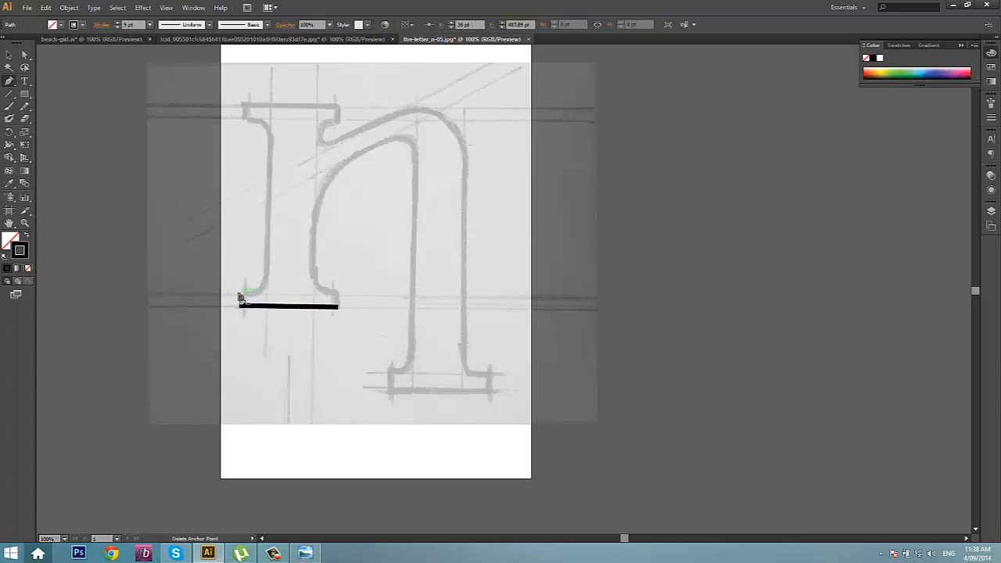
{"action": "key", "text": "ctrl+shift+a"}
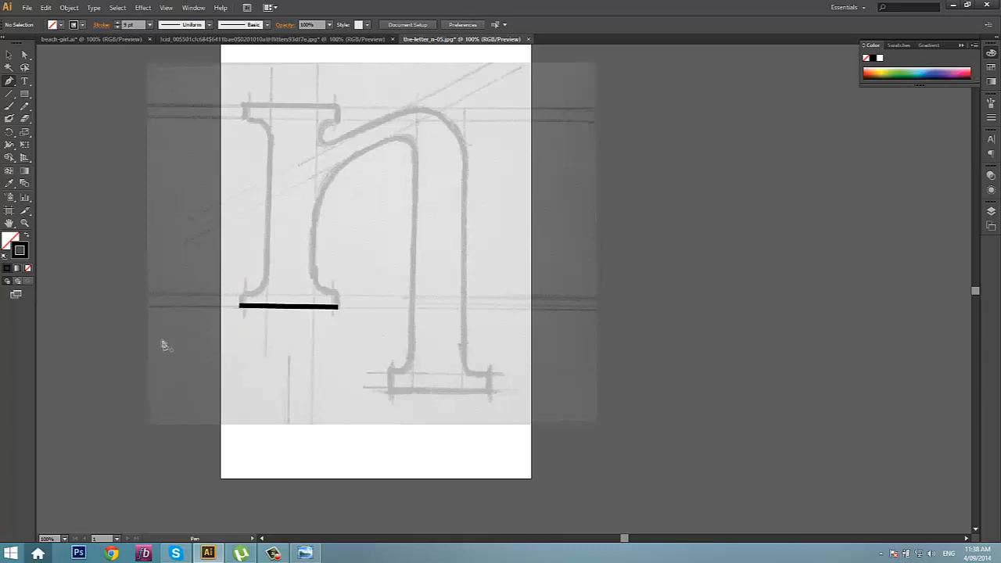
{"action": "left_click", "coordinate": [236, 308]}
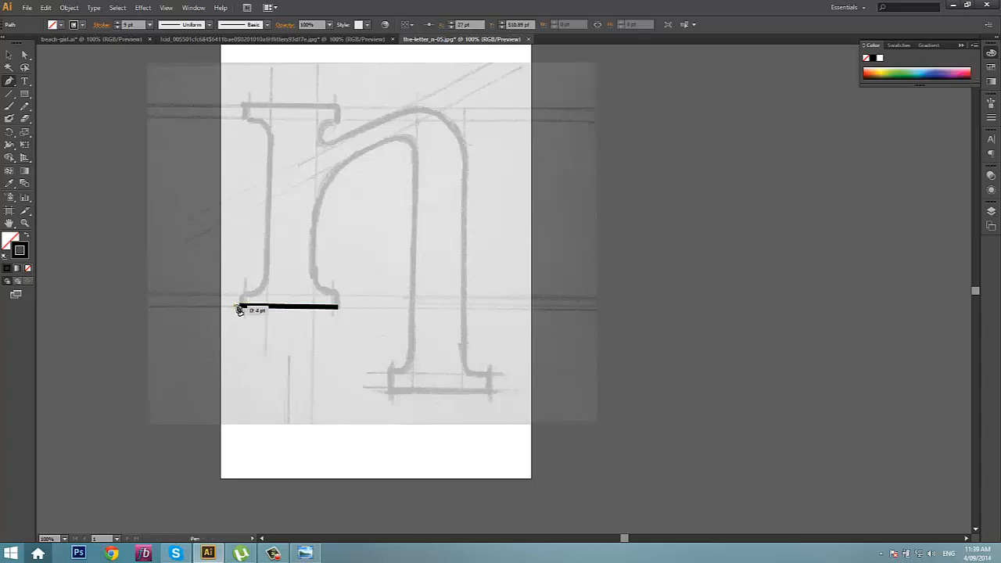
{"action": "key", "text": "ctrl+shift+a"}
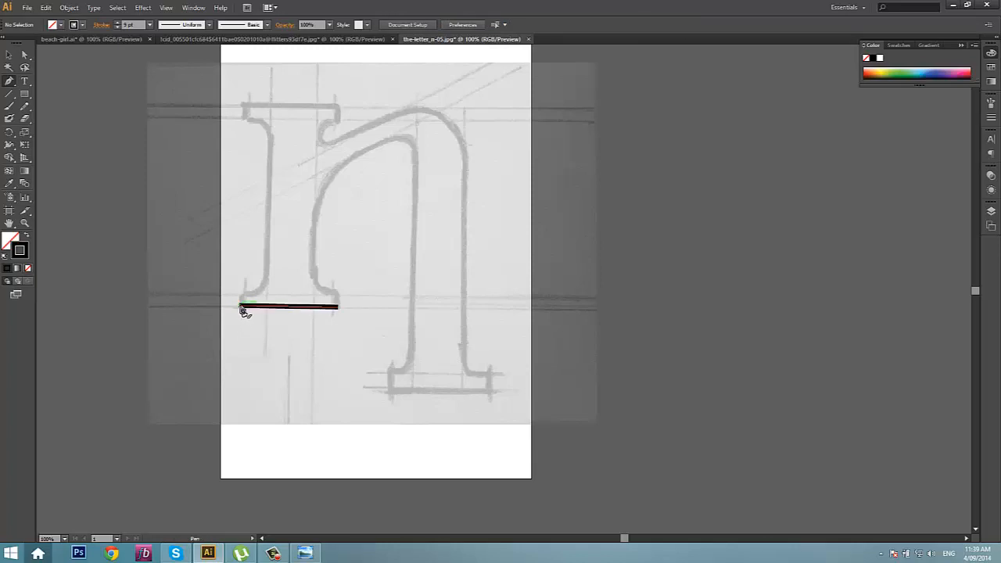
Resume the path from the base line's left end and add the serif's short vertical segment
{"action": "left_click", "coordinate": [241, 307]}
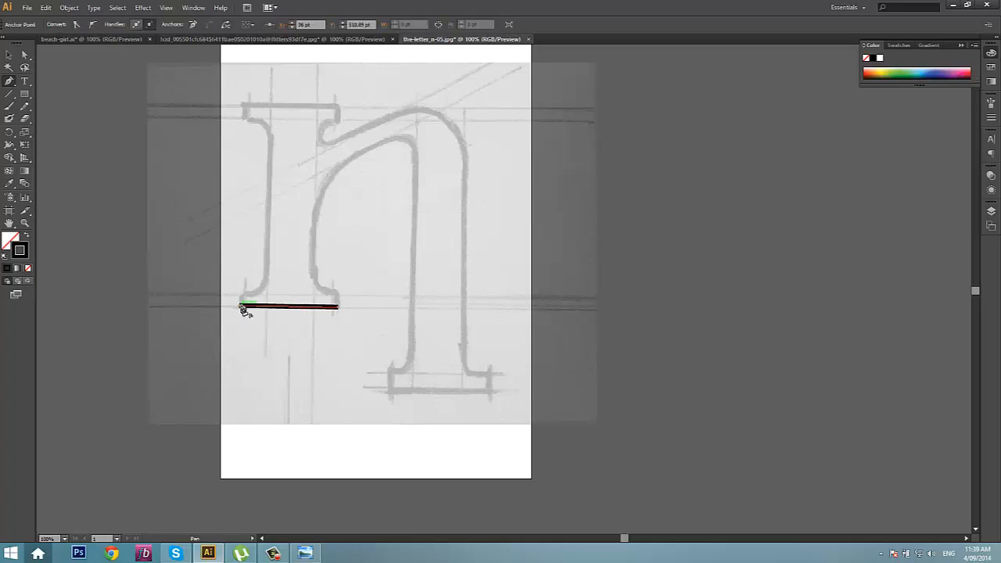
{"action": "left_click_drag", "start_coordinate": [241, 307], "coordinate": [241, 297]}
Try a curved segment from the first stem's bottom serif to the stem, varying the handle direction, and undo it
{"action": "left_click_drag", "start_coordinate": [243, 298], "coordinate": [267, 281]}
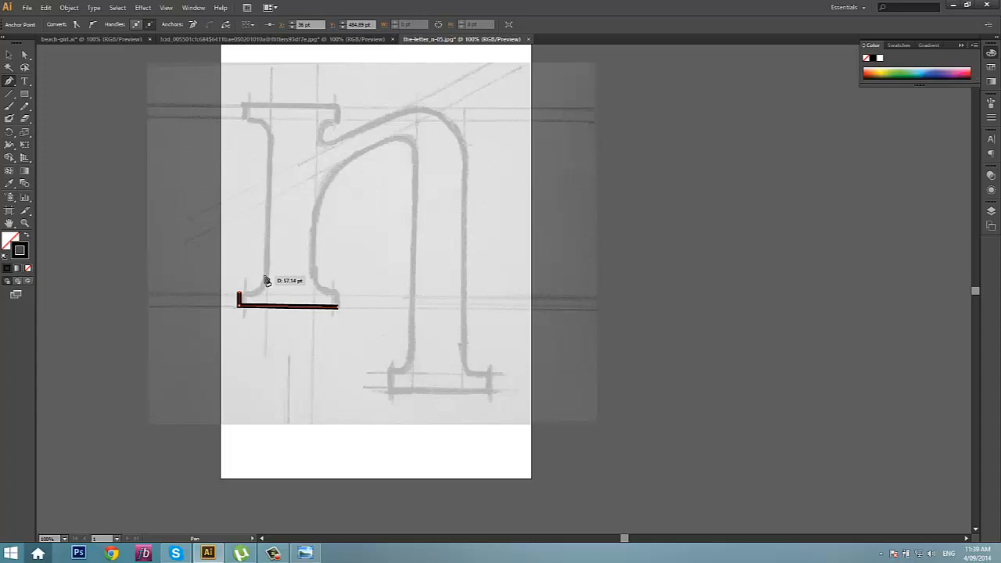
{"action": "left_click_drag", "start_coordinate": [267, 280], "coordinate": [266, 280]}
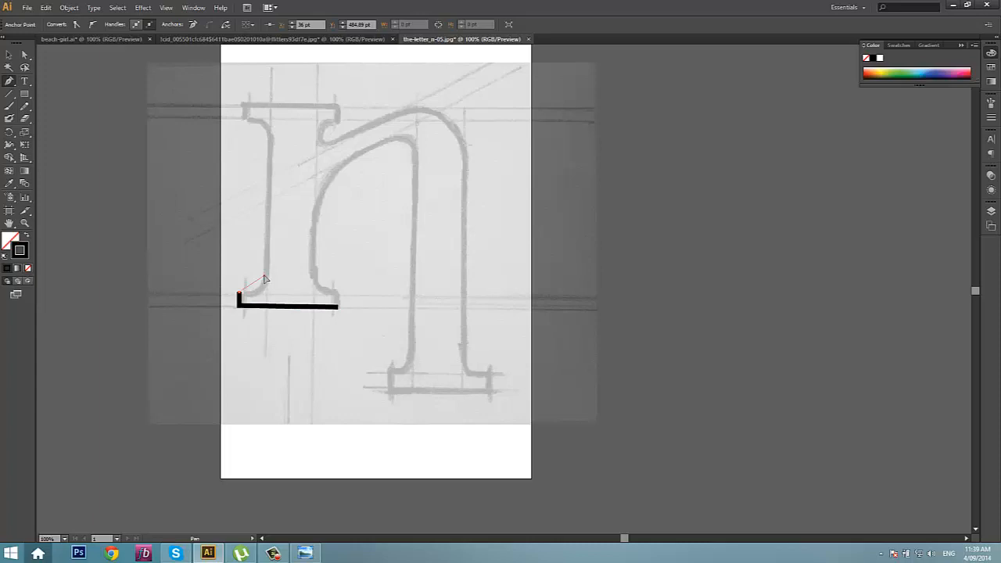
{"action": "left_click_drag", "start_coordinate": [263, 276], "coordinate": [266, 139]}
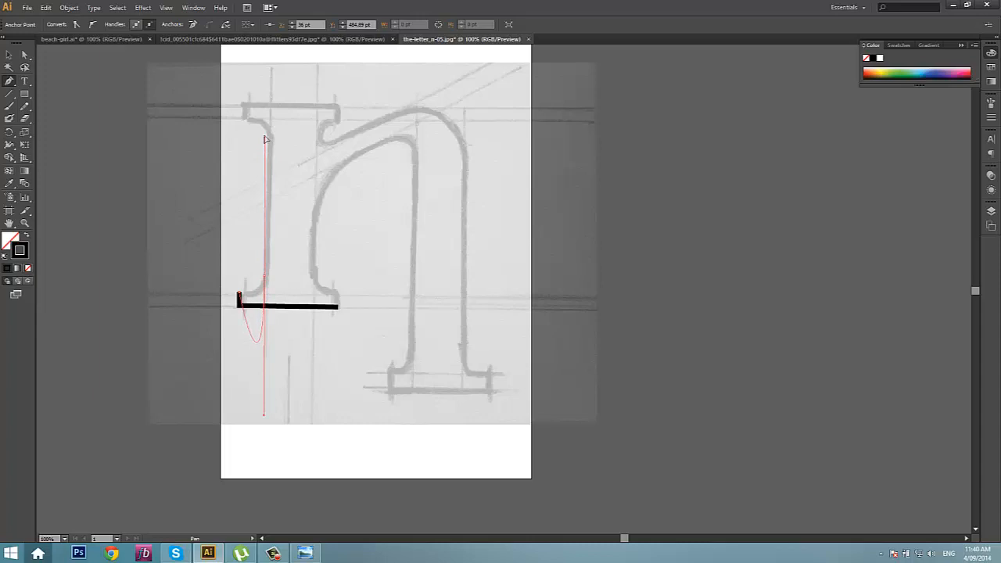
{"action": "left_click_drag", "start_coordinate": [265, 139], "coordinate": [235, 292]}
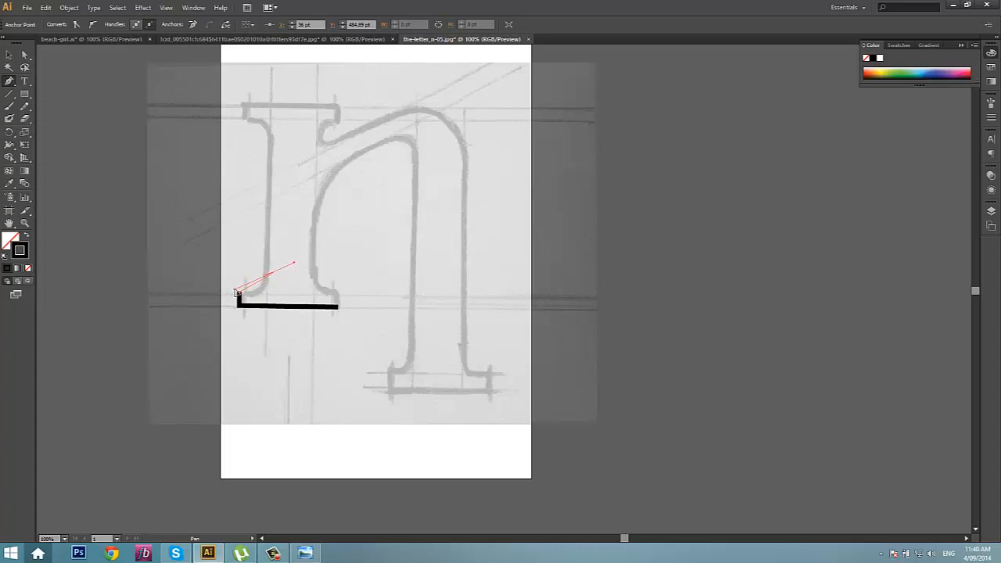
{"action": "left_click_drag", "start_coordinate": [237, 293], "coordinate": [242, 288]}
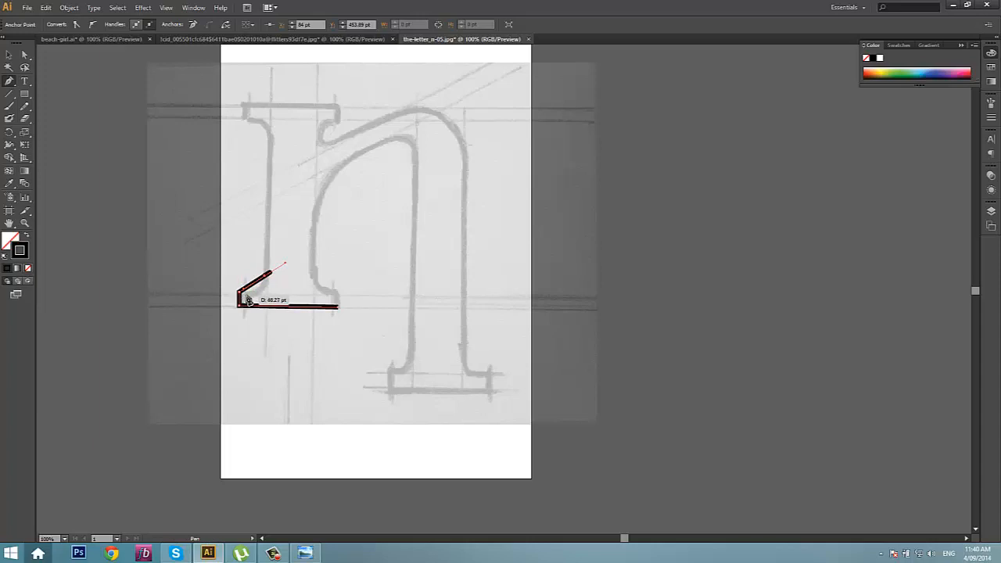
{"action": "key", "text": "ctrl"}
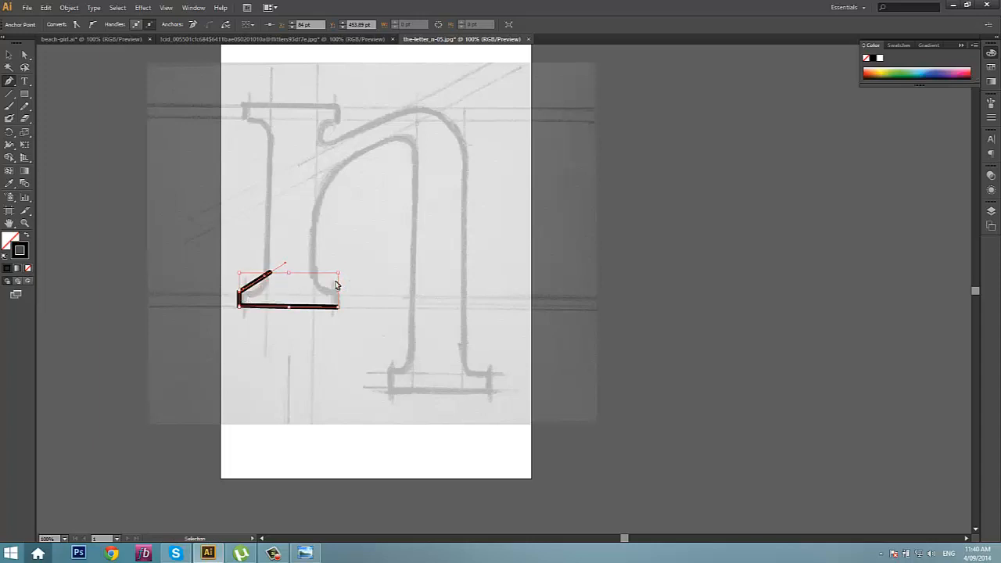
{"action": "key", "text": "ctrl+z"}
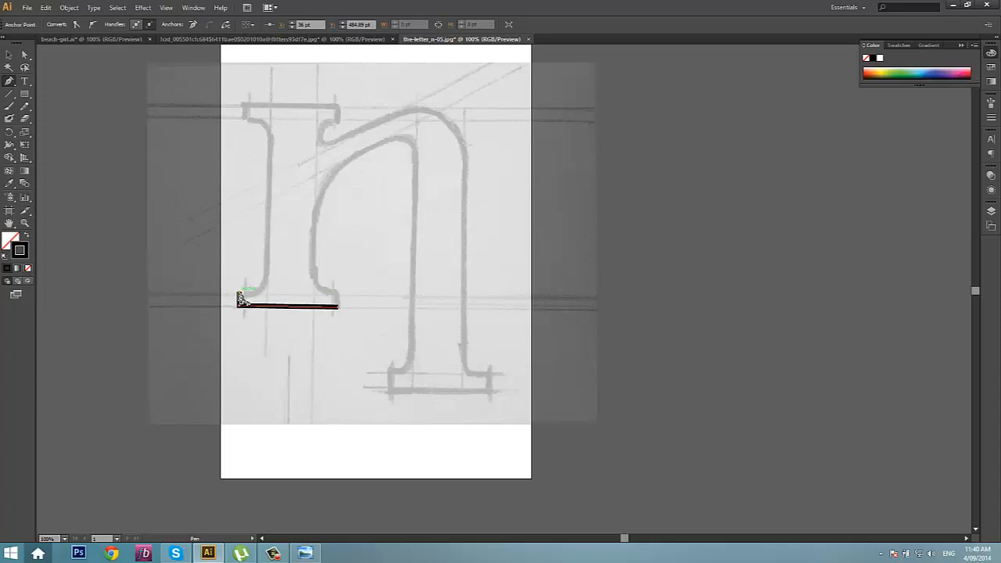
Try a straight segment from the bottom serif's corner to the first stem and undo it
{"action": "left_click_drag", "start_coordinate": [239, 297], "coordinate": [278, 295]}
{"action": "left_click", "coordinate": [267, 278]}
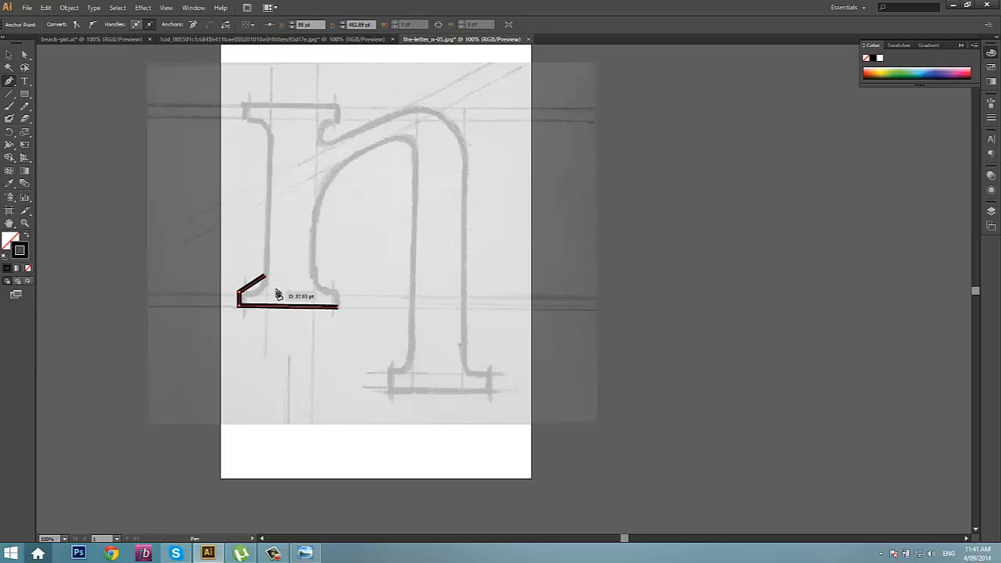
{"action": "key", "text": "ctrl+z"}
Curve the path from the bottom serif into the first stem and extend it straight up the stem's outer edge
{"action": "left_click_drag", "start_coordinate": [239, 294], "coordinate": [265, 282]}
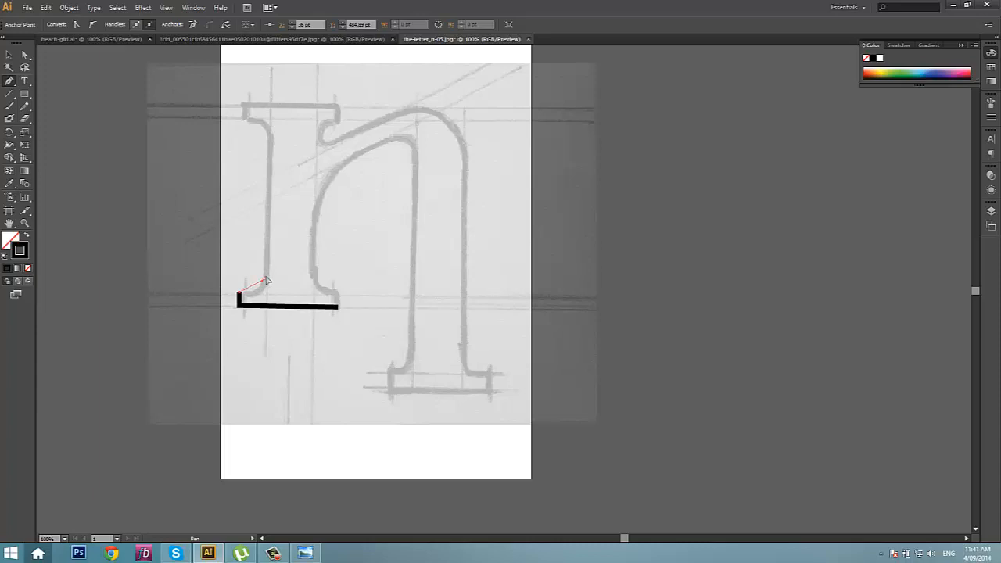
{"action": "left_click_drag", "start_coordinate": [267, 279], "coordinate": [265, 263]}
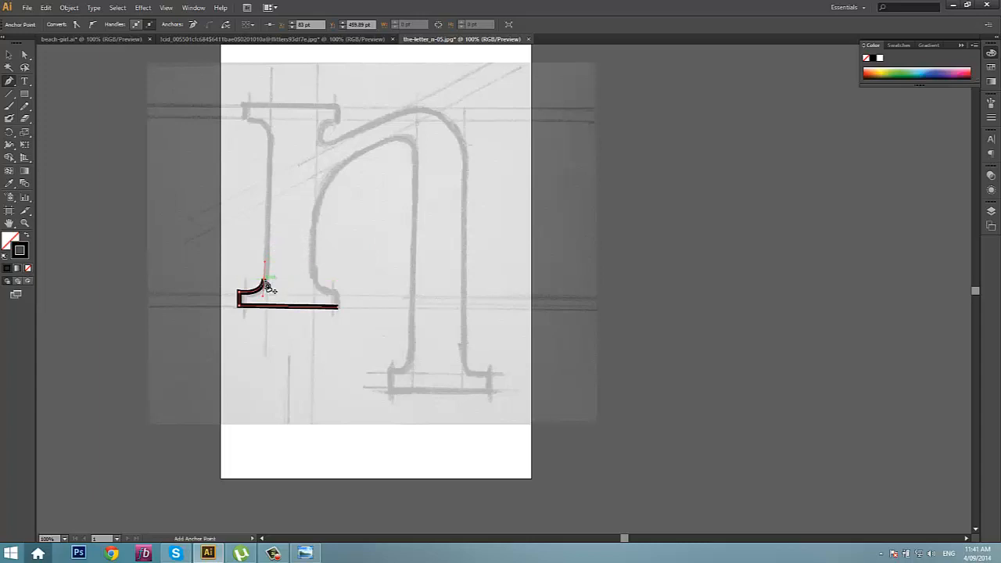
{"action": "left_click", "coordinate": [269, 139]}
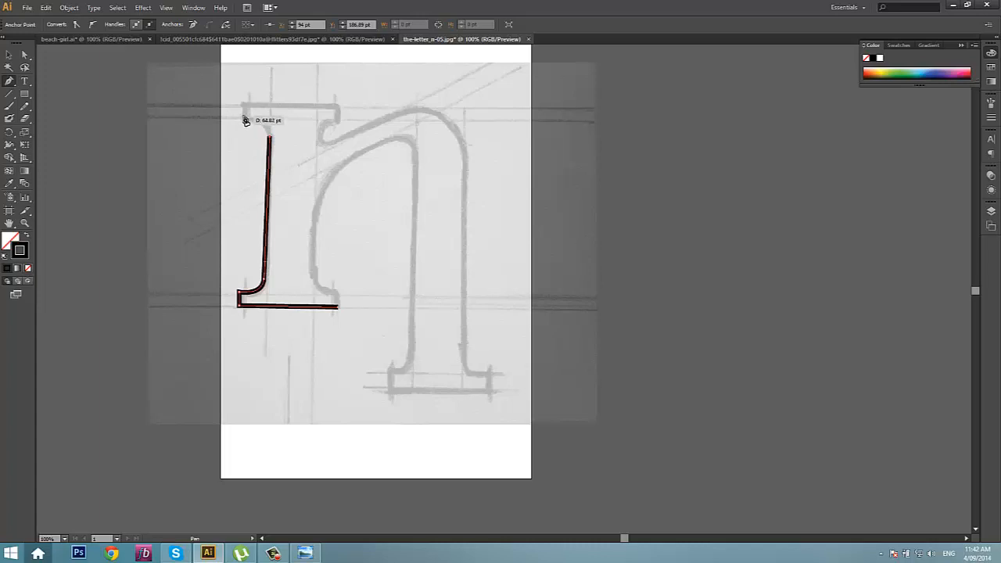
Curve the path from the first stem's upper end outward to the underside of the top serif
{"action": "left_click", "coordinate": [243, 118]}
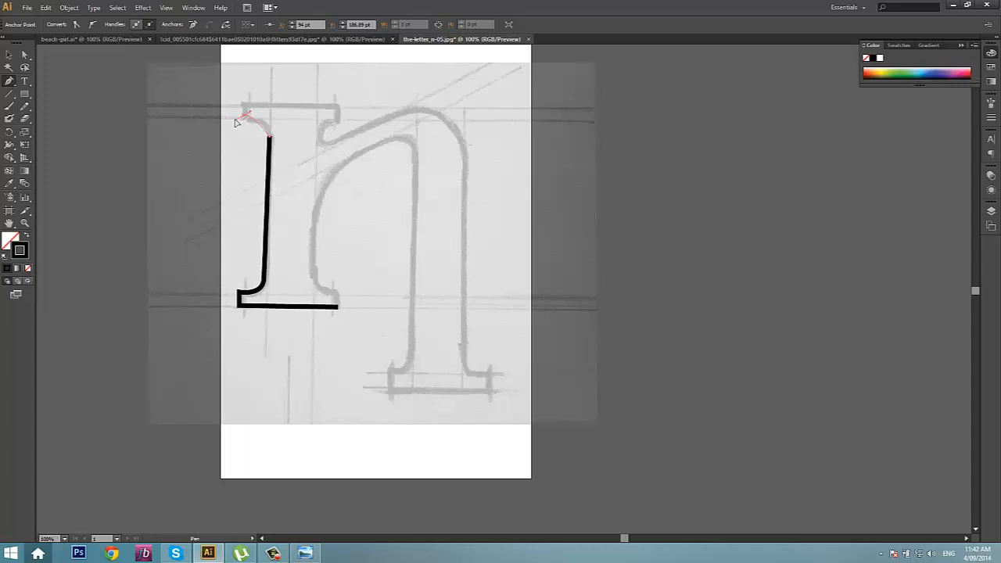
{"action": "left_click_drag", "start_coordinate": [235, 123], "coordinate": [231, 121]}
{"action": "left_click_drag", "start_coordinate": [231, 122], "coordinate": [222, 119]}
{"action": "left_click_drag", "start_coordinate": [222, 119], "coordinate": [221, 121]}
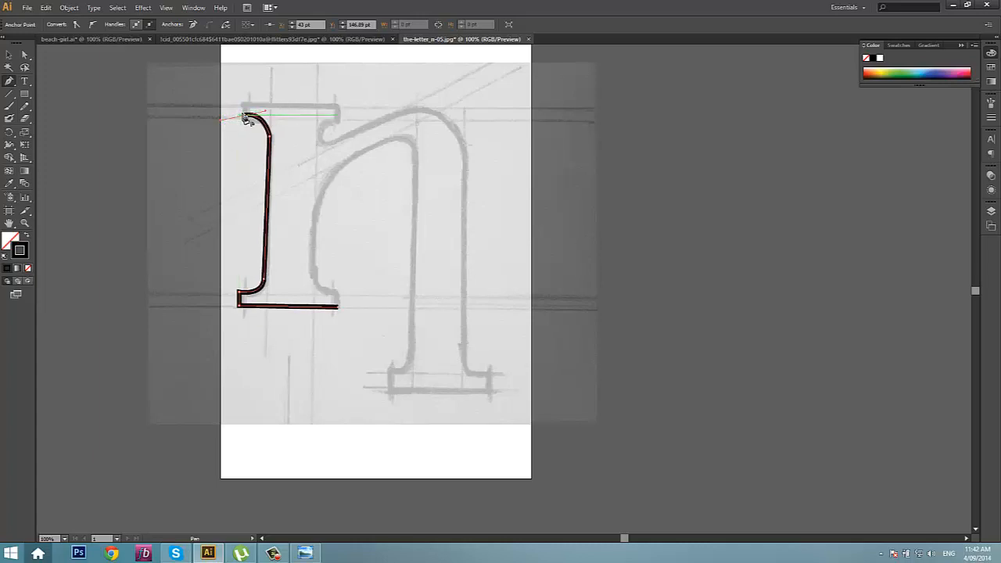
Make the curve's end a corner and outline the top serif's short sides and long top edge with straight segments
{"action": "left_click_drag", "start_coordinate": [244, 114], "coordinate": [248, 117]}
{"action": "left_click_drag", "start_coordinate": [246, 118], "coordinate": [247, 106]}
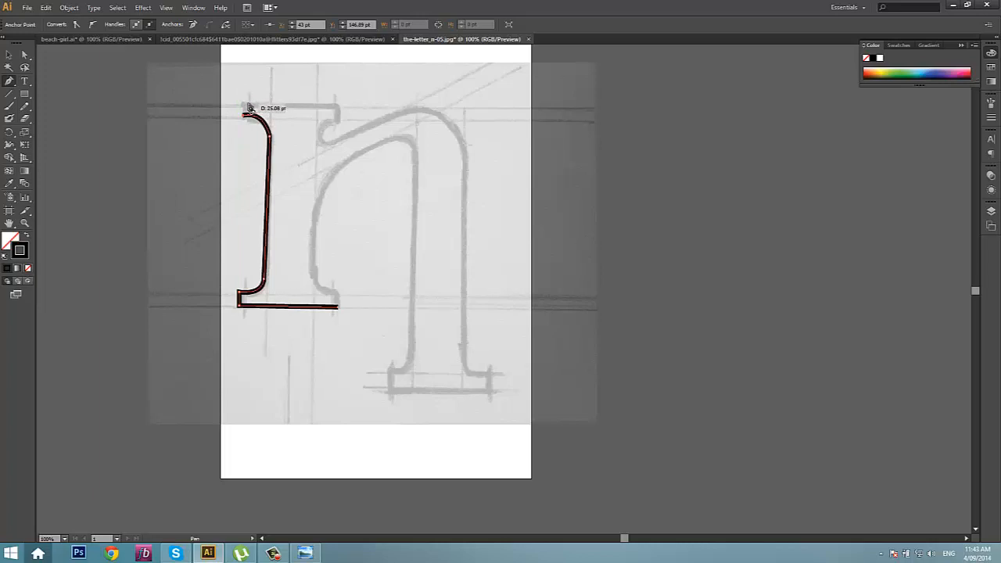
{"action": "left_click", "coordinate": [245, 104]}
{"action": "left_click_drag", "start_coordinate": [246, 106], "coordinate": [337, 108]}
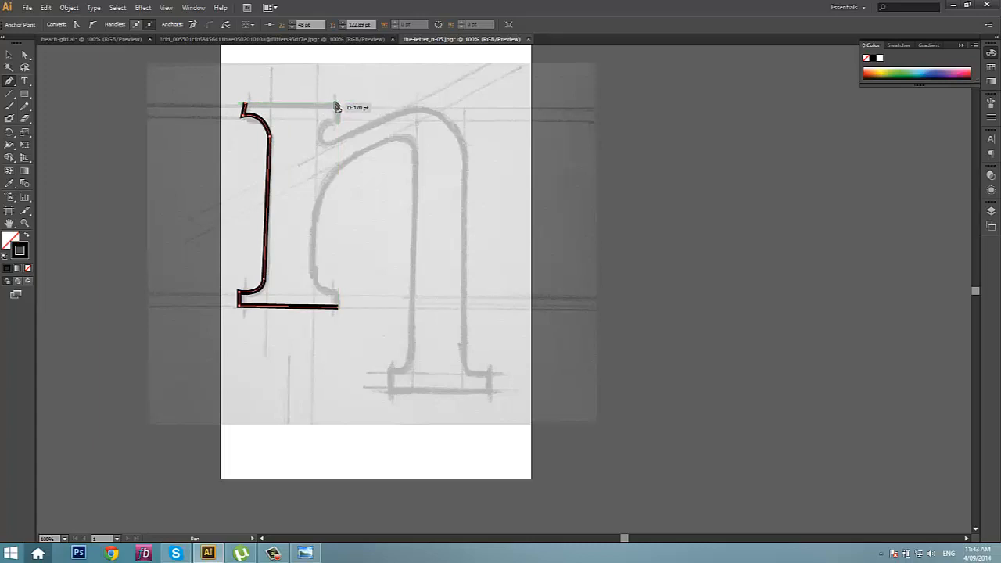
{"action": "left_click", "coordinate": [335, 104]}
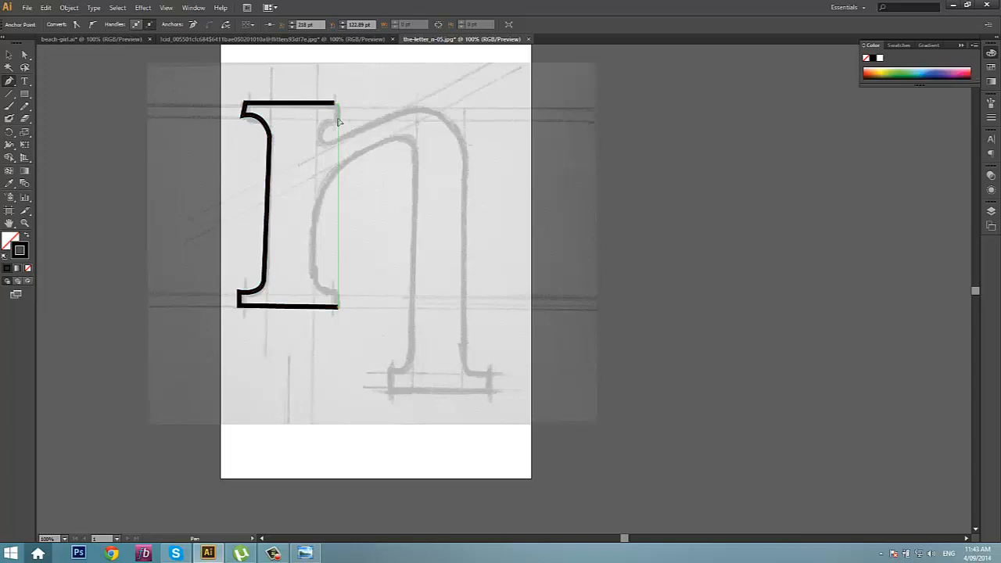
{"action": "left_click", "coordinate": [338, 119]}
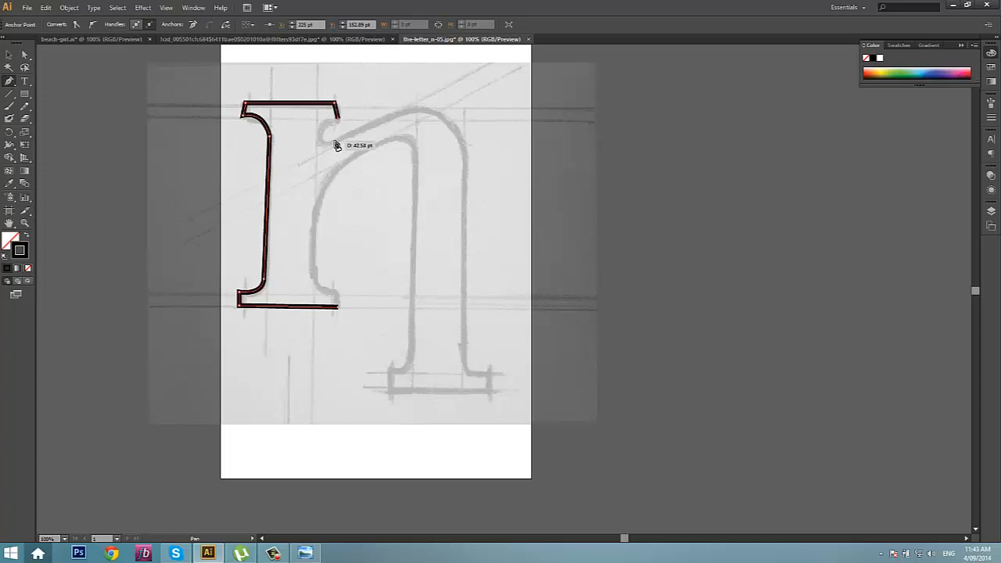
Curve the path from the top serif around the notch, aiming its handle along the start of the arch
{"action": "left_click_drag", "start_coordinate": [335, 141], "coordinate": [337, 140]}
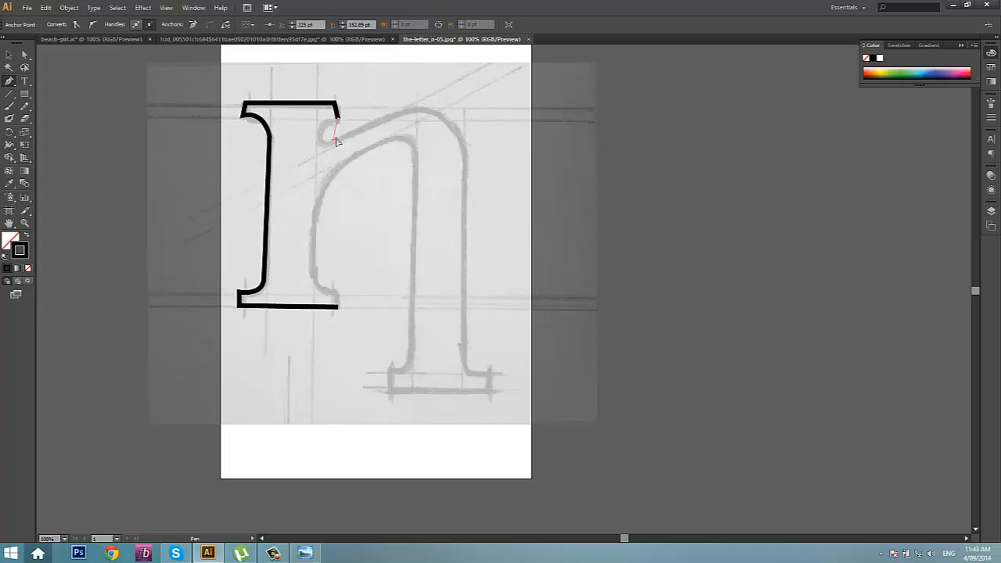
{"action": "left_click_drag", "start_coordinate": [335, 140], "coordinate": [393, 113]}
{"action": "left_click_drag", "start_coordinate": [394, 113], "coordinate": [370, 126]}
{"action": "left_click_drag", "start_coordinate": [371, 126], "coordinate": [362, 134]}
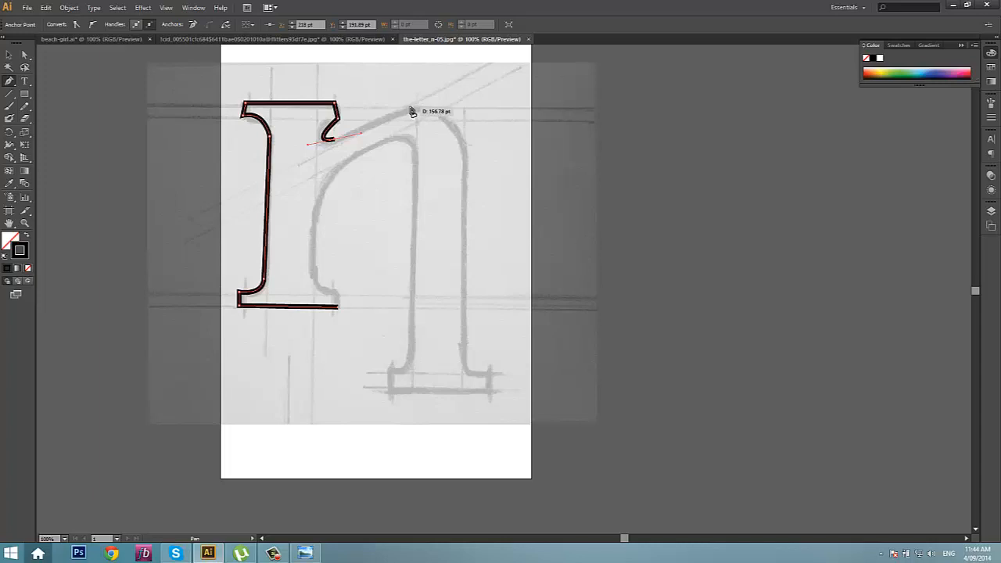
Trace the outer arch with a corner at its peak and continue down the second stem's outer edge to the serif
{"action": "left_click", "coordinate": [409, 104]}
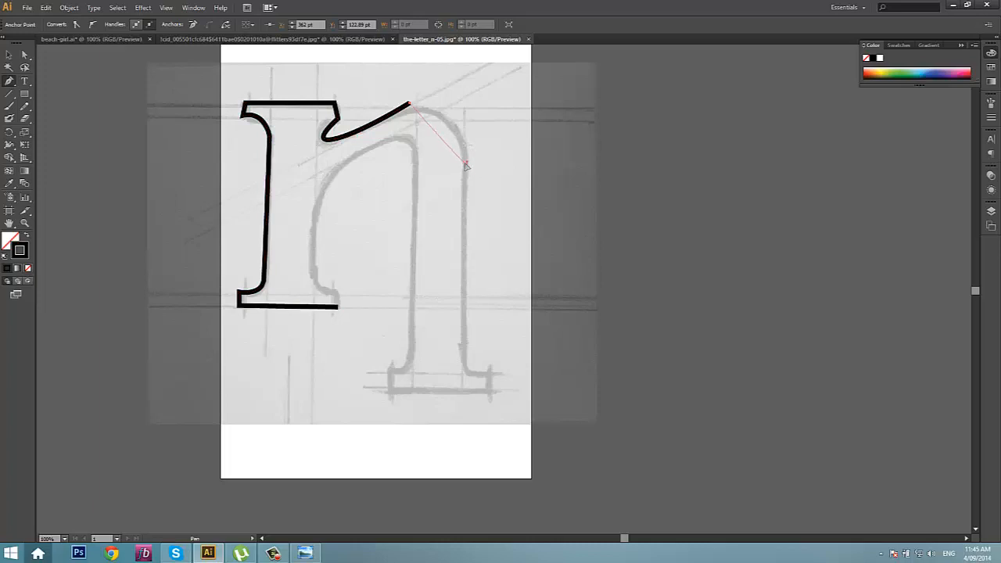
{"action": "left_click_drag", "start_coordinate": [467, 165], "coordinate": [462, 204]}
{"action": "left_click_drag", "start_coordinate": [462, 205], "coordinate": [462, 206]}
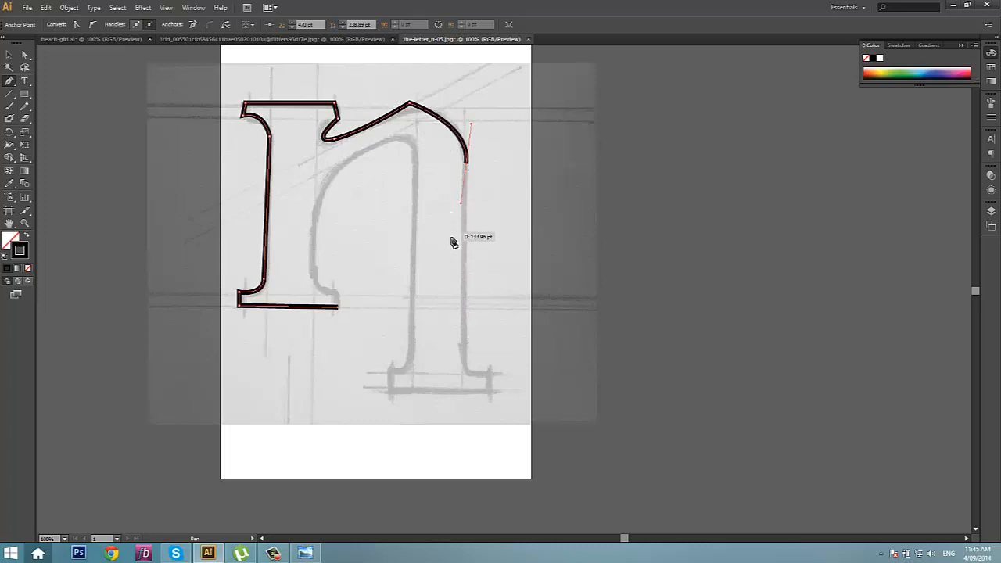
{"action": "left_click", "coordinate": [467, 373]}
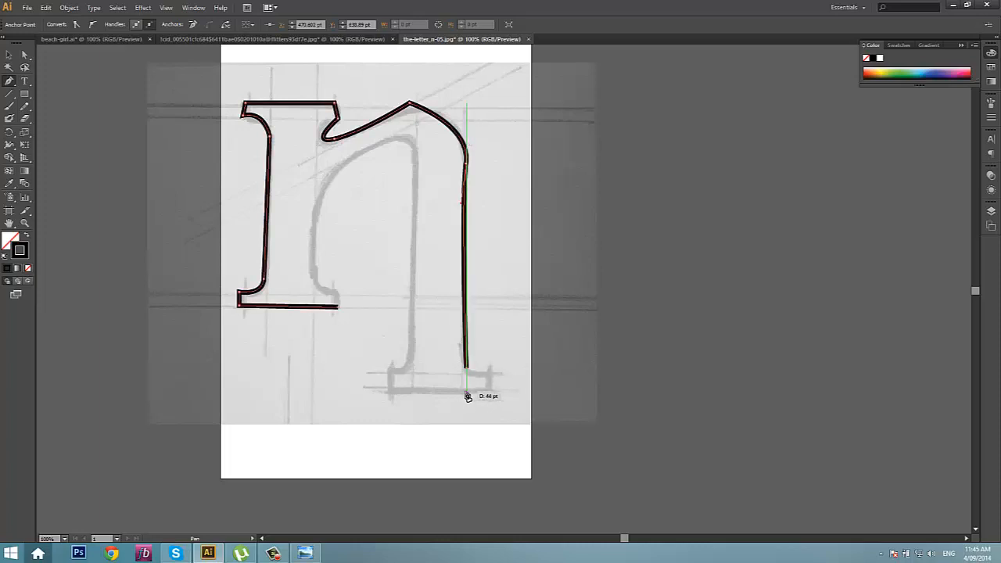
Outline the second stem's bottom serif with straight segments around to its inner upper corner
{"action": "left_click_drag", "start_coordinate": [468, 396], "coordinate": [486, 383]}
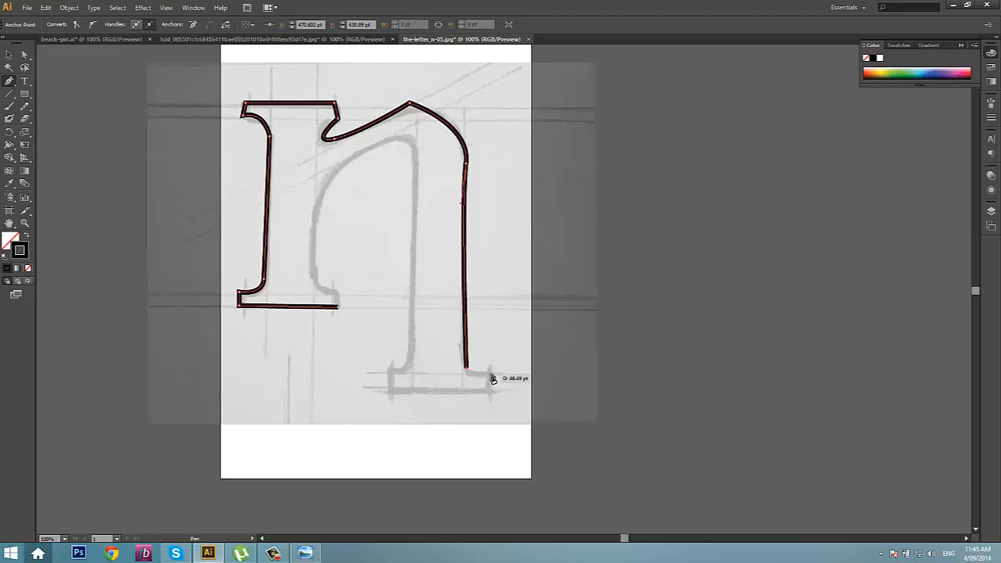
{"action": "left_click", "coordinate": [490, 375]}
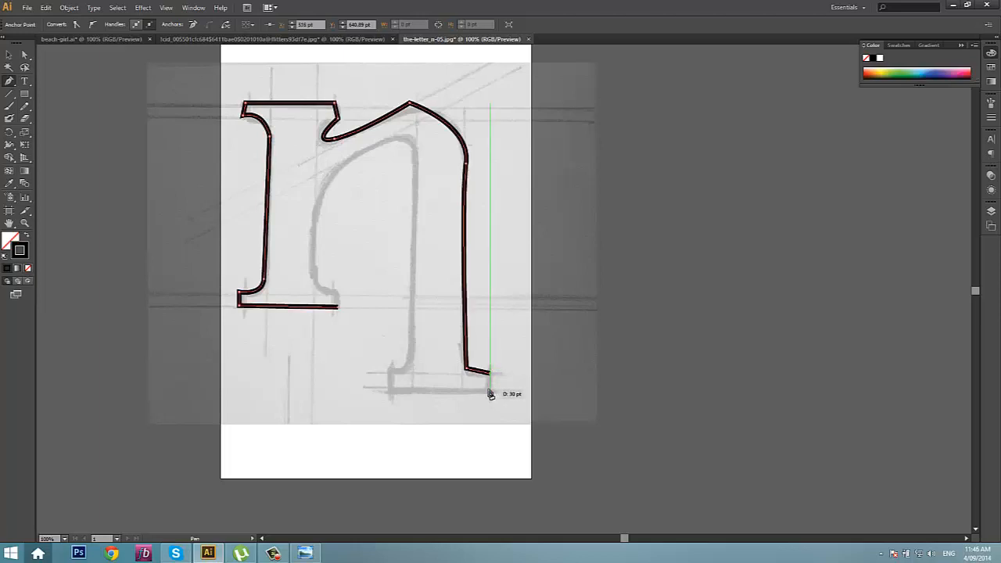
{"action": "left_click", "coordinate": [490, 390]}
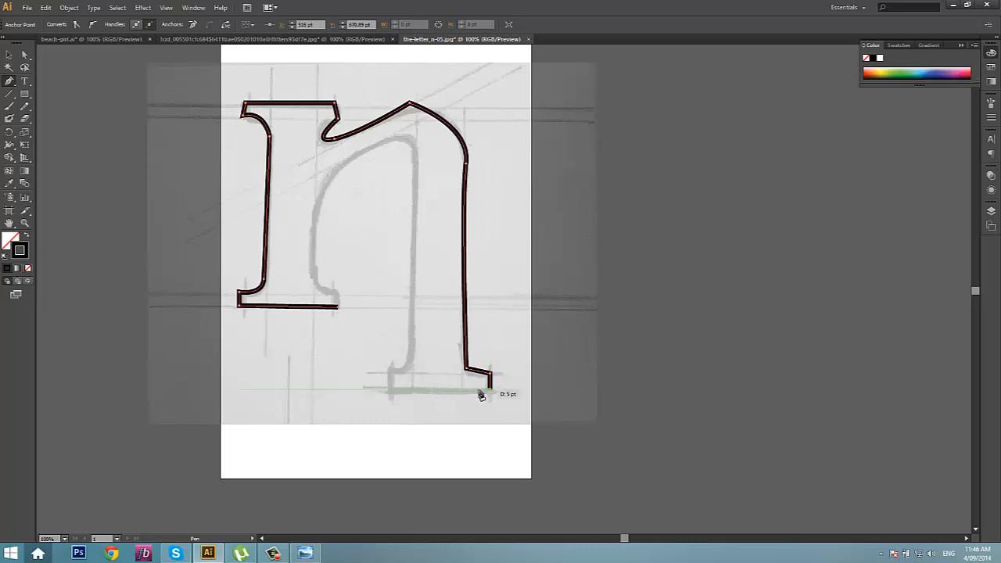
{"action": "left_click", "coordinate": [392, 388]}
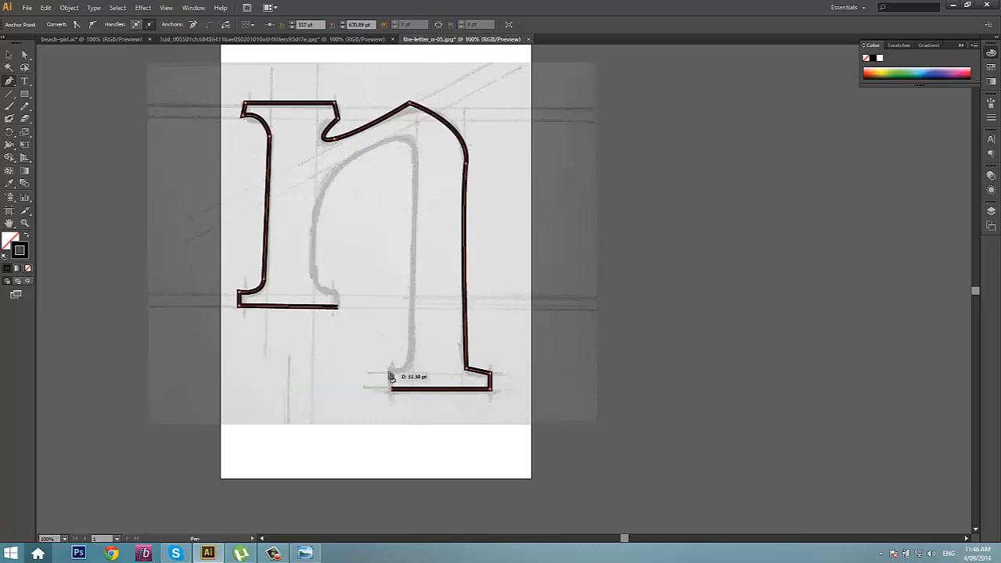
{"action": "left_click", "coordinate": [389, 374]}
{"action": "left_click", "coordinate": [391, 373]}
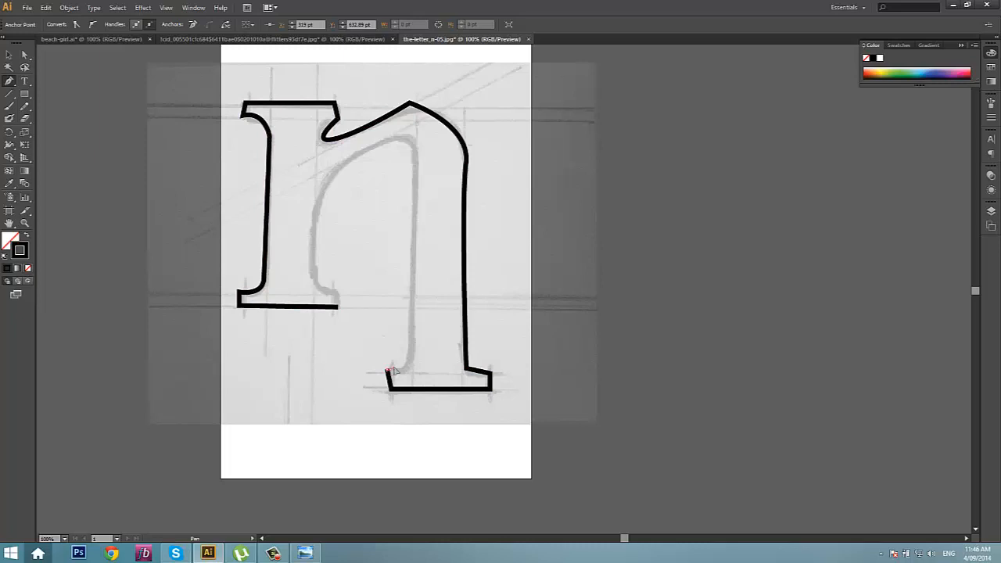
Try a curved anchor and a straight segment from the second stem's serif corner, undoing each
{"action": "left_click_drag", "start_coordinate": [403, 372], "coordinate": [436, 373]}
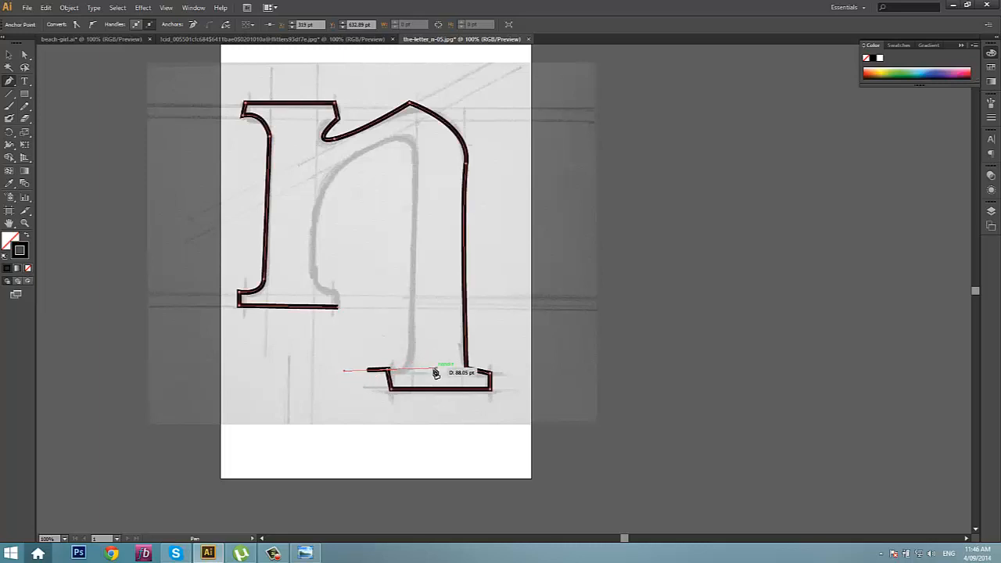
{"action": "key", "text": "v"}
{"action": "key", "text": "p"}
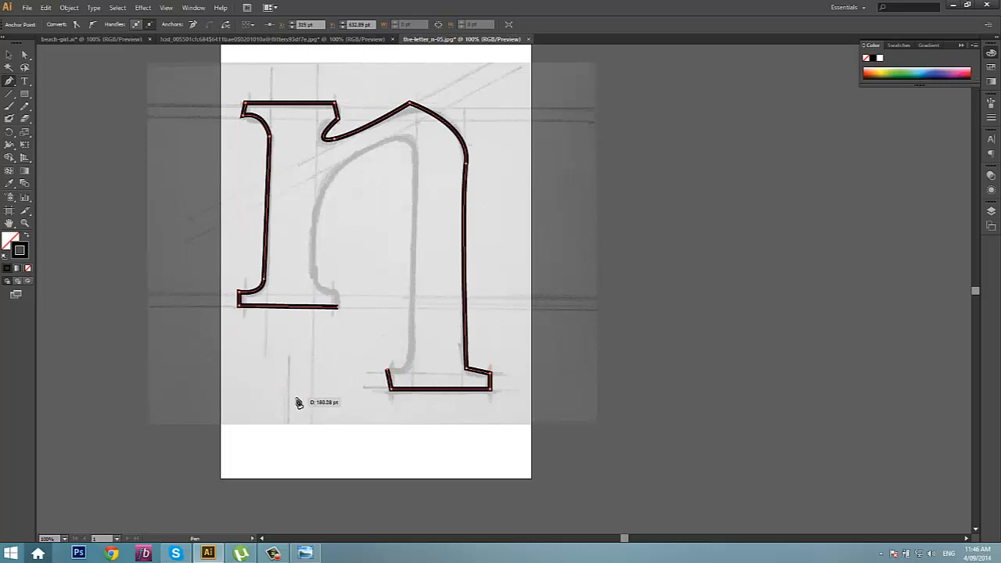
{"action": "left_click", "coordinate": [385, 370]}
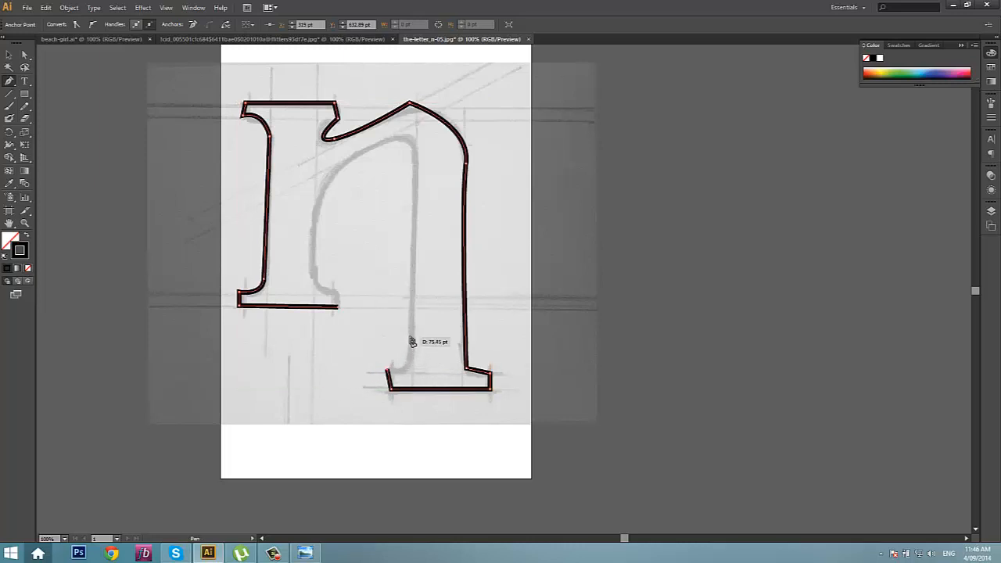
{"action": "left_click", "coordinate": [408, 338]}
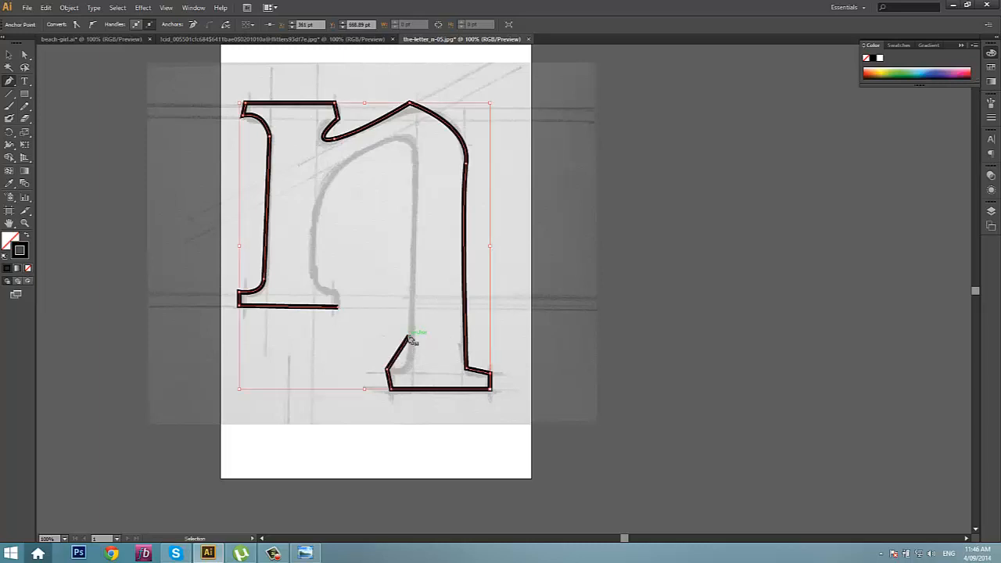
{"action": "key", "text": "ctrl+z"}
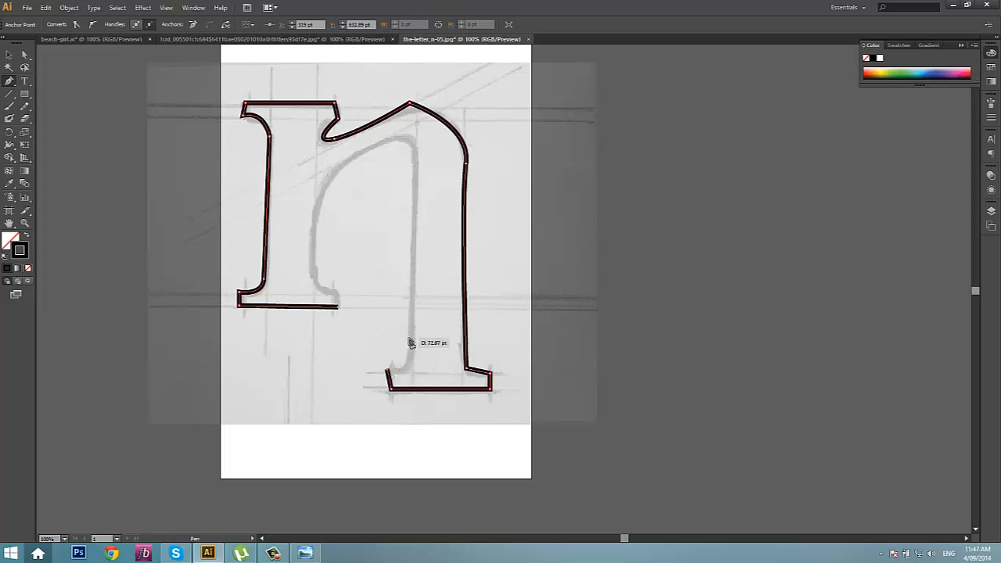
Curve the path from the serif into the second stem and run it up the inner edge to the arch
{"action": "left_click_drag", "start_coordinate": [409, 339], "coordinate": [408, 338]}
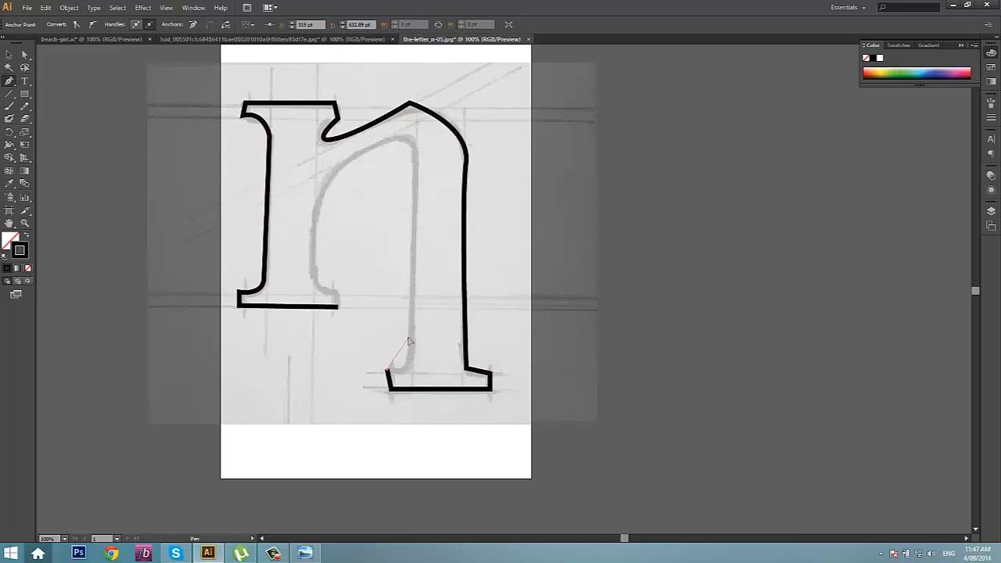
{"action": "left_click_drag", "start_coordinate": [409, 340], "coordinate": [410, 305]}
{"action": "left_click_drag", "start_coordinate": [412, 303], "coordinate": [413, 306]}
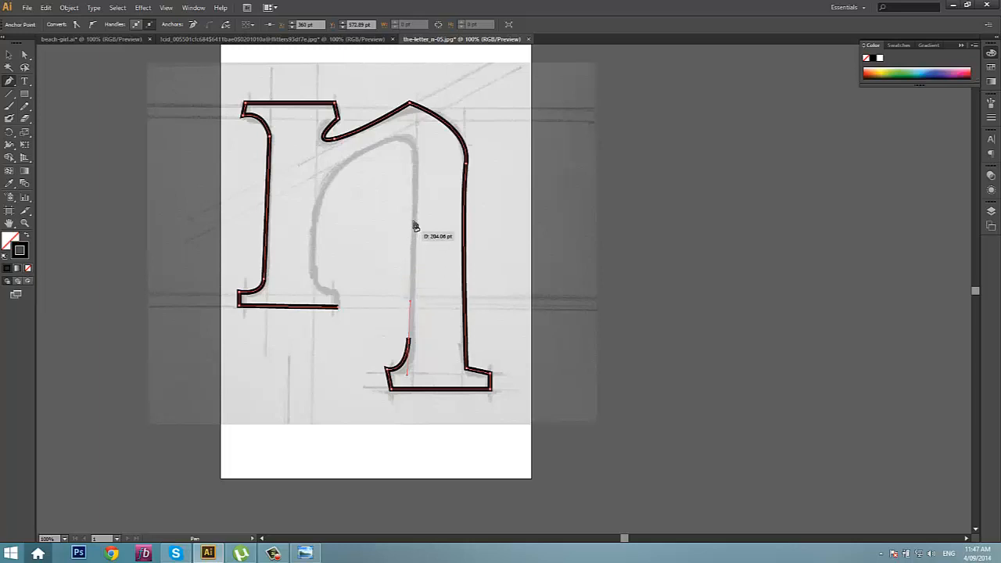
{"action": "left_click", "coordinate": [413, 154]}
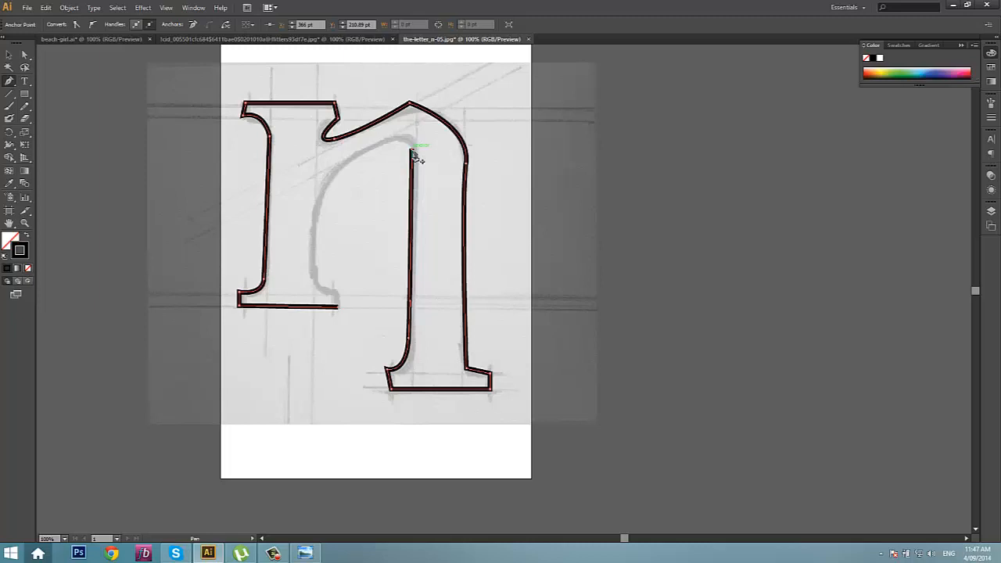
Trace the curved inner arch from the second stem across to the first stem and run a straight segment down towards its serif
{"action": "left_click", "coordinate": [365, 147]}
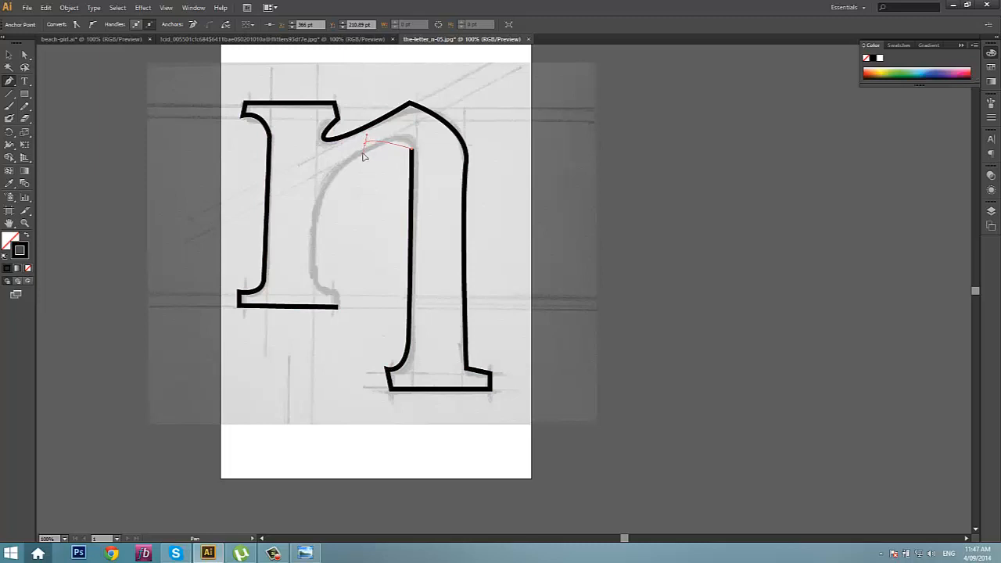
{"action": "left_click_drag", "start_coordinate": [365, 144], "coordinate": [302, 161]}
{"action": "left_click_drag", "start_coordinate": [302, 161], "coordinate": [302, 160]}
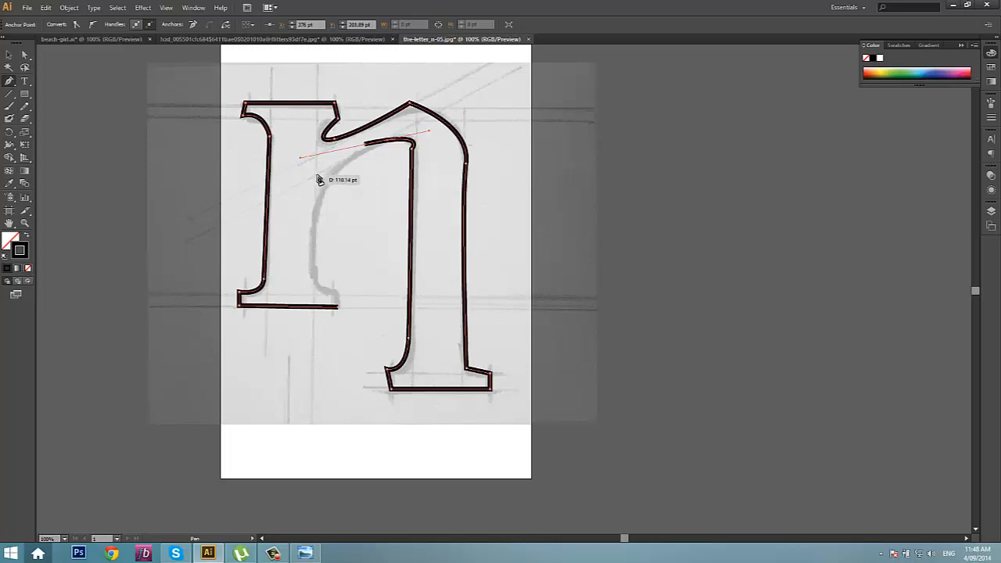
{"action": "left_click", "coordinate": [316, 227]}
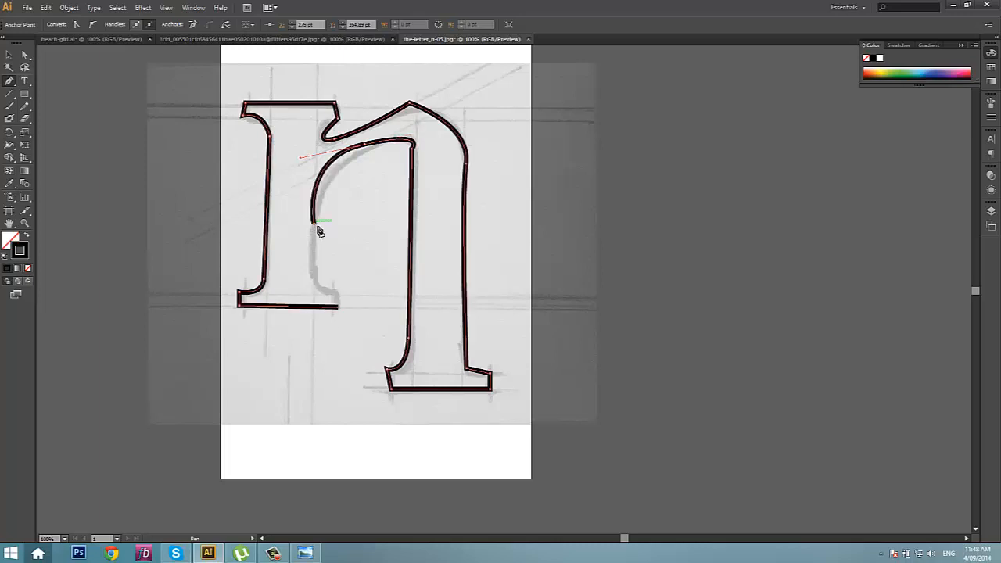
{"action": "left_click", "coordinate": [313, 278]}
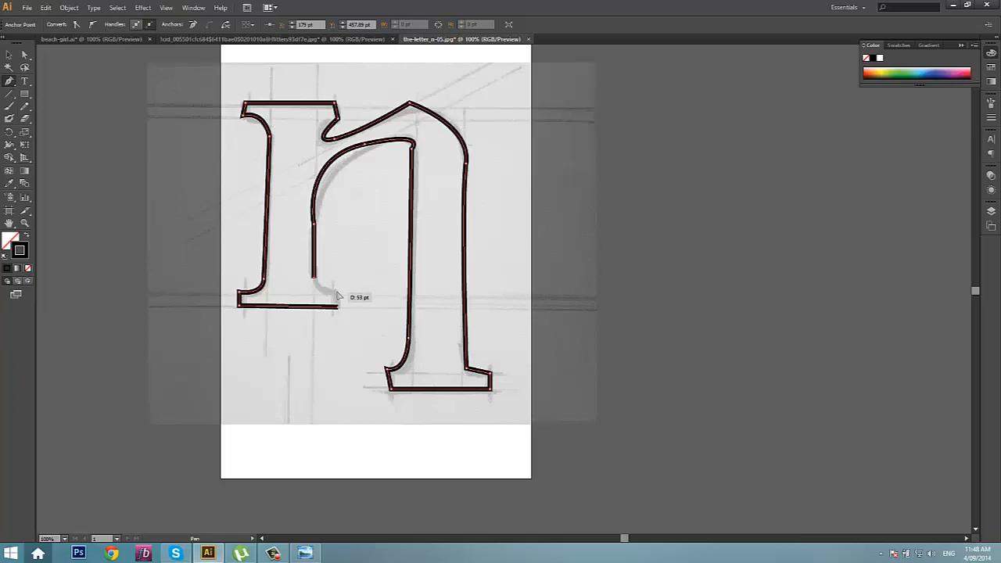
Curve the path out to the first stem's inner serif corner, remove the outgoing handle and close the outline at the starting anchor
{"action": "left_click", "coordinate": [337, 293]}
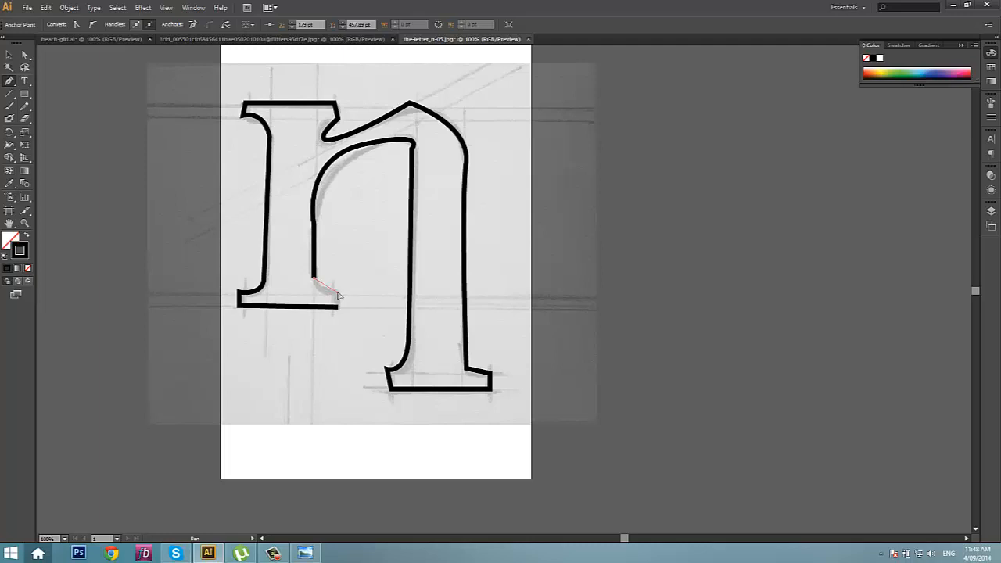
{"action": "left_click_drag", "start_coordinate": [338, 293], "coordinate": [349, 298]}
{"action": "left_click_drag", "start_coordinate": [351, 299], "coordinate": [355, 294]}
{"action": "left_click_drag", "start_coordinate": [355, 294], "coordinate": [355, 294]}
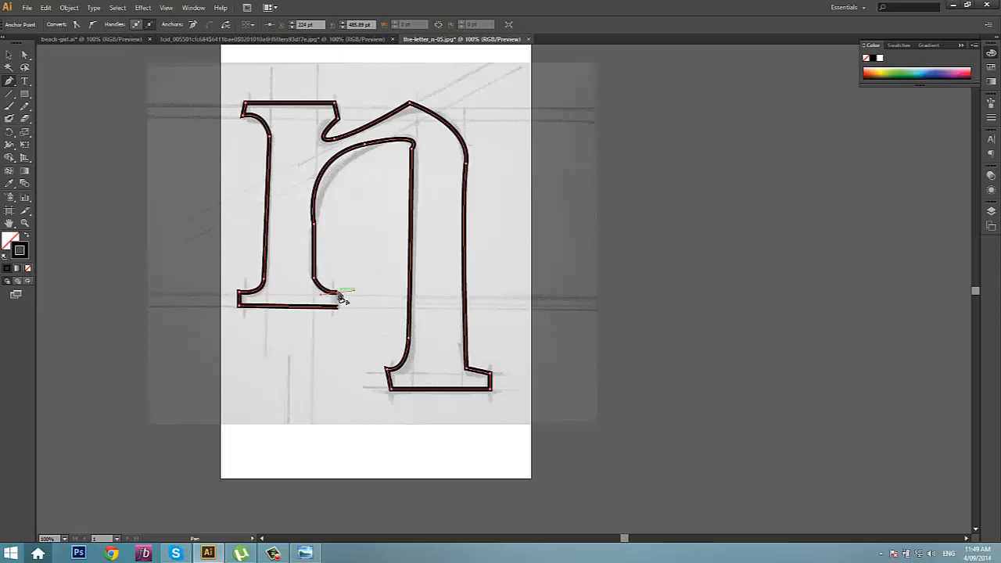
{"action": "left_click", "coordinate": [341, 292]}
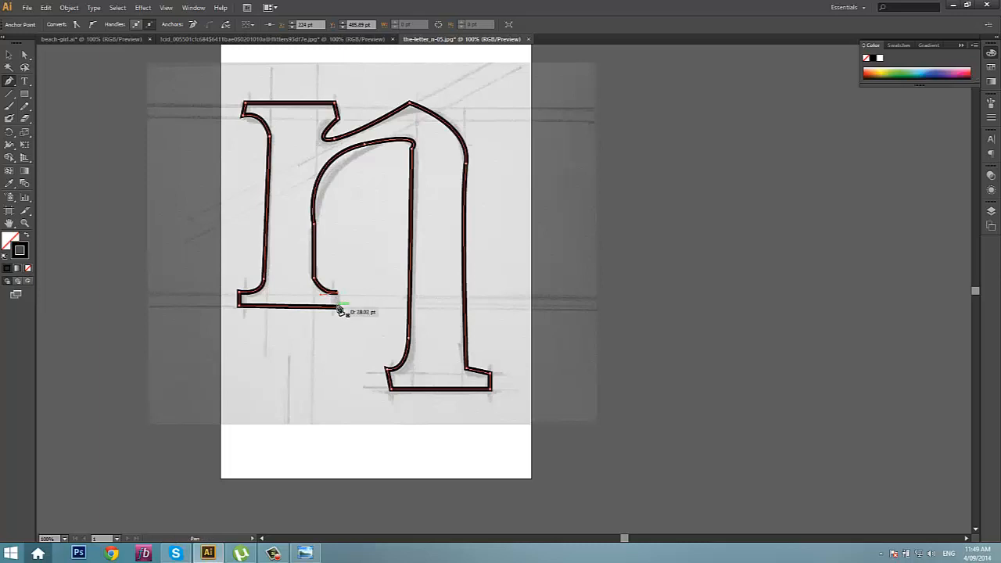
{"action": "left_click", "coordinate": [338, 311]}
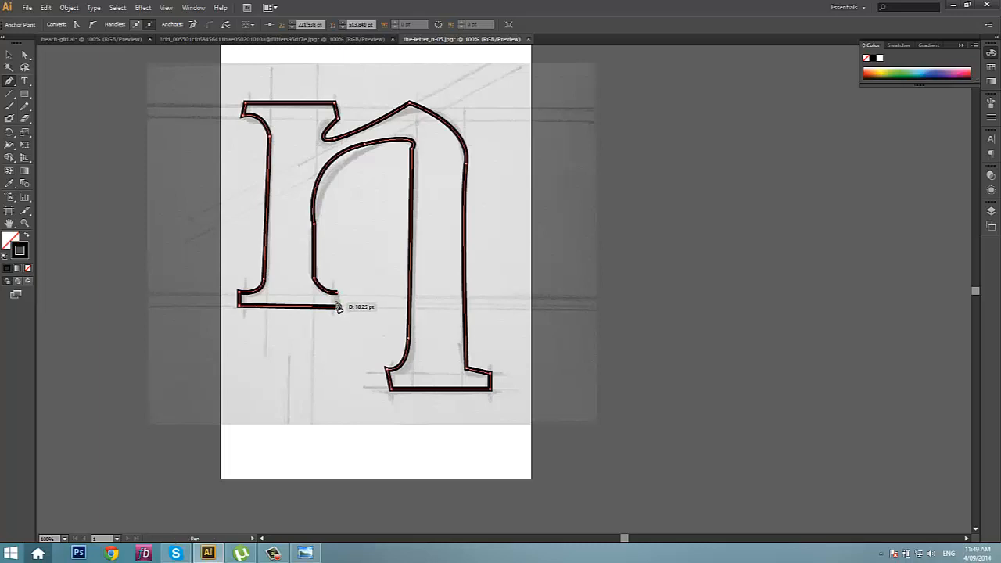
{"action": "left_click", "coordinate": [339, 307]}
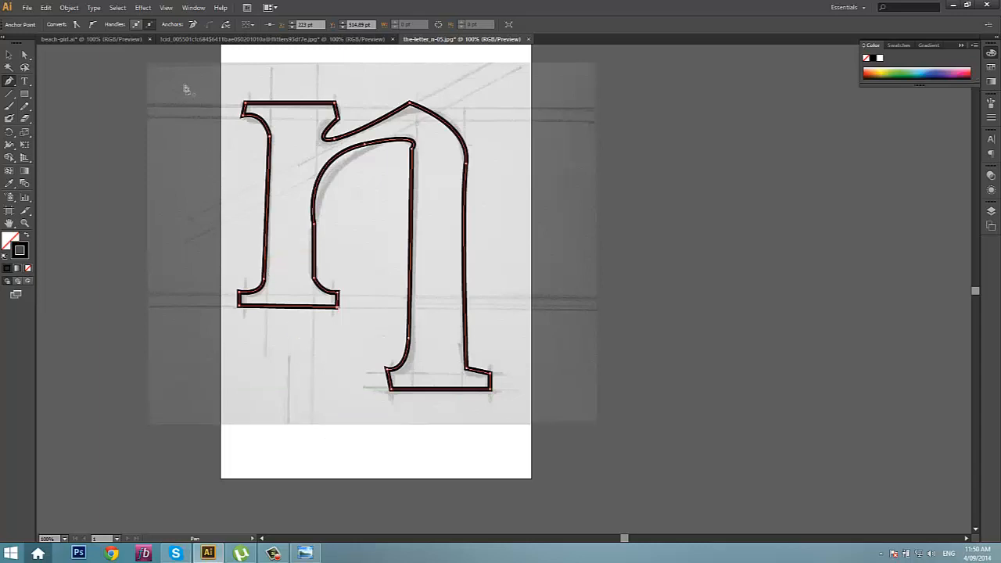
Try moving the outer corners of the first stem's bottom serif downward with the Direct Selection tool, and undo the move
{"action": "left_click", "coordinate": [24, 56]}
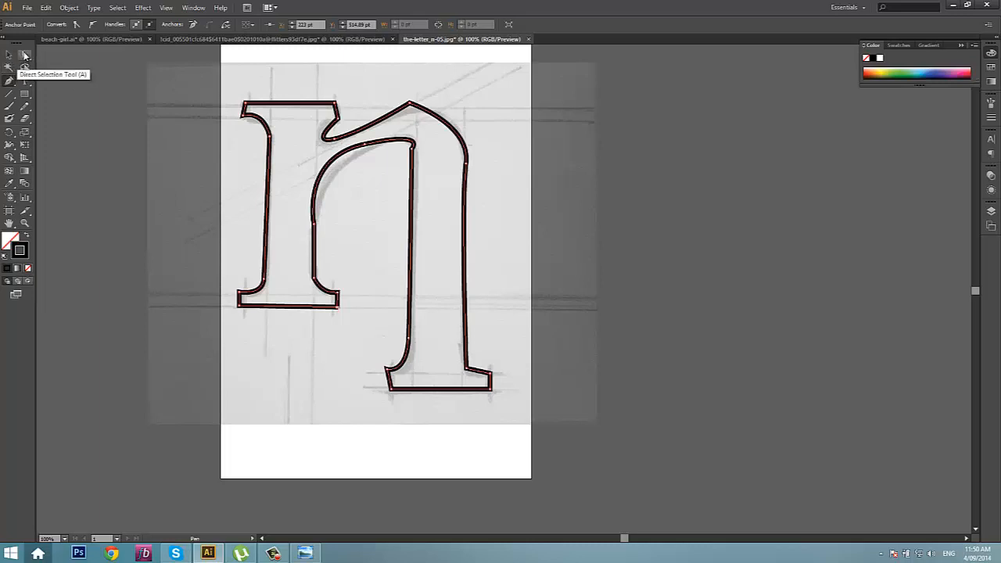
{"action": "left_click", "coordinate": [25, 54]}
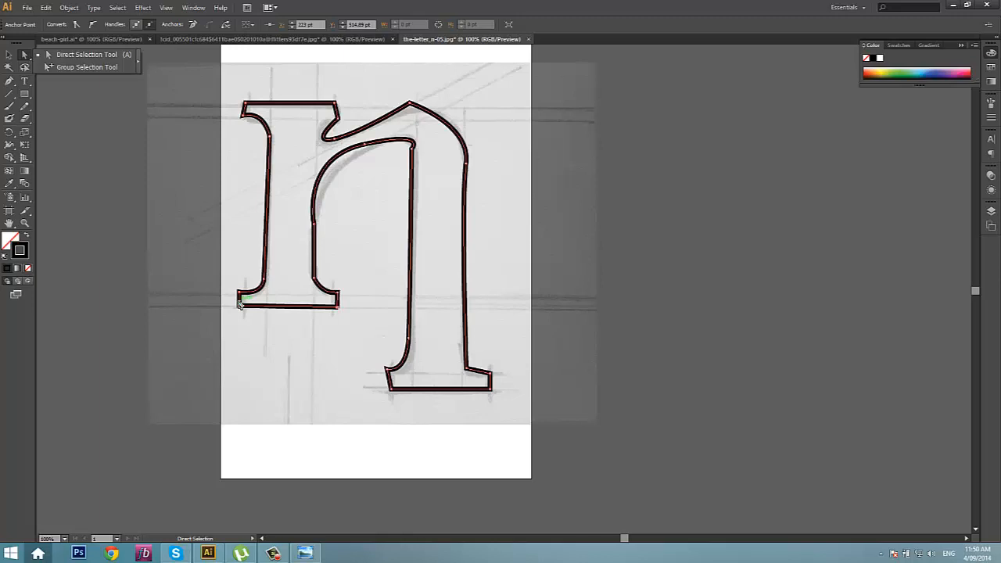
{"action": "key", "text": "F10"}
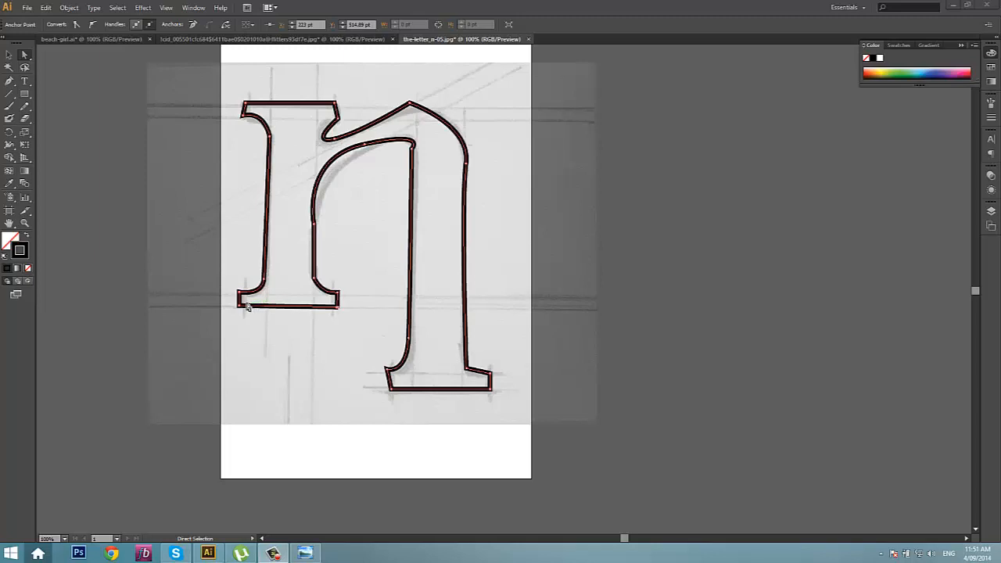
{"action": "left_click_drag", "start_coordinate": [241, 308], "coordinate": [242, 308]}
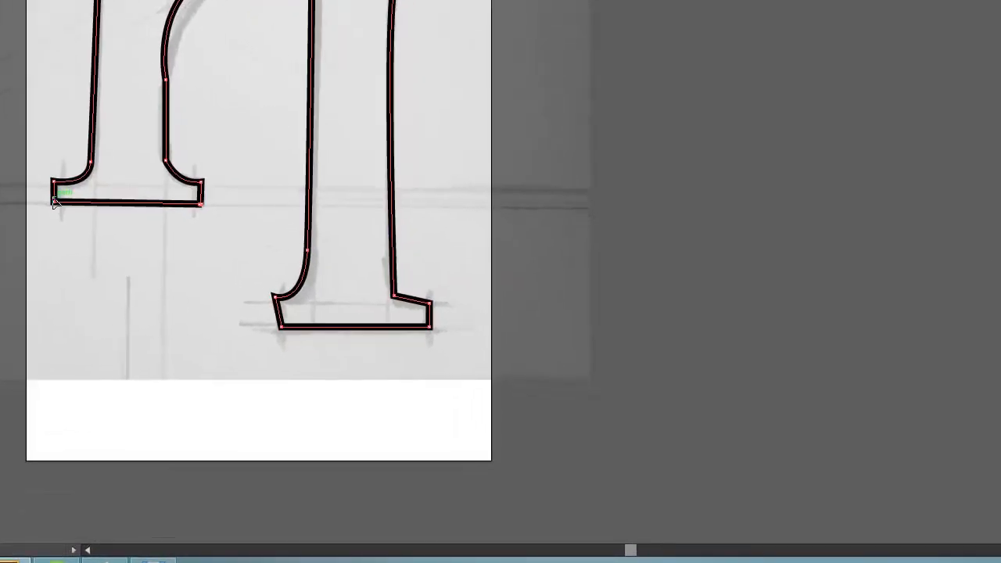
{"action": "left_click_drag", "start_coordinate": [54, 202], "coordinate": [50, 232]}
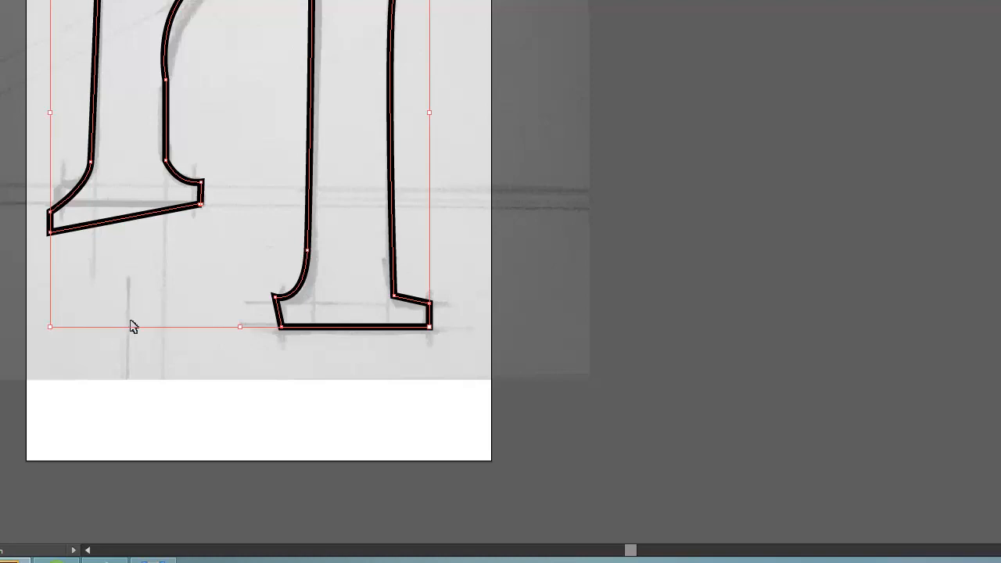
{"action": "key", "text": "ctrl+z"}
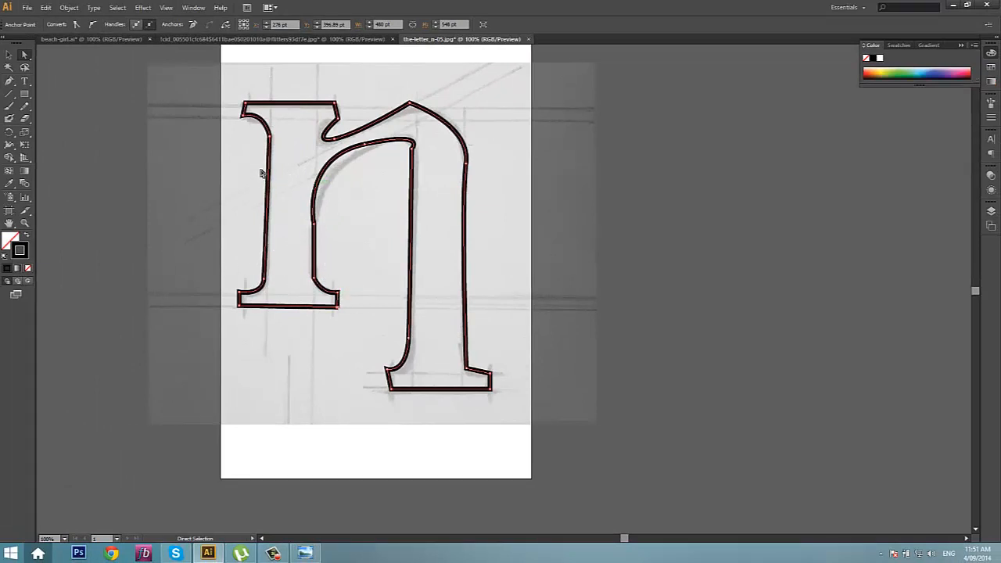
Select the anchor where the inner arch meets the first stem and nudge it down to Y 396.89 pt
{"action": "key", "text": "v"}
{"action": "key", "text": "ctrl+equal"}
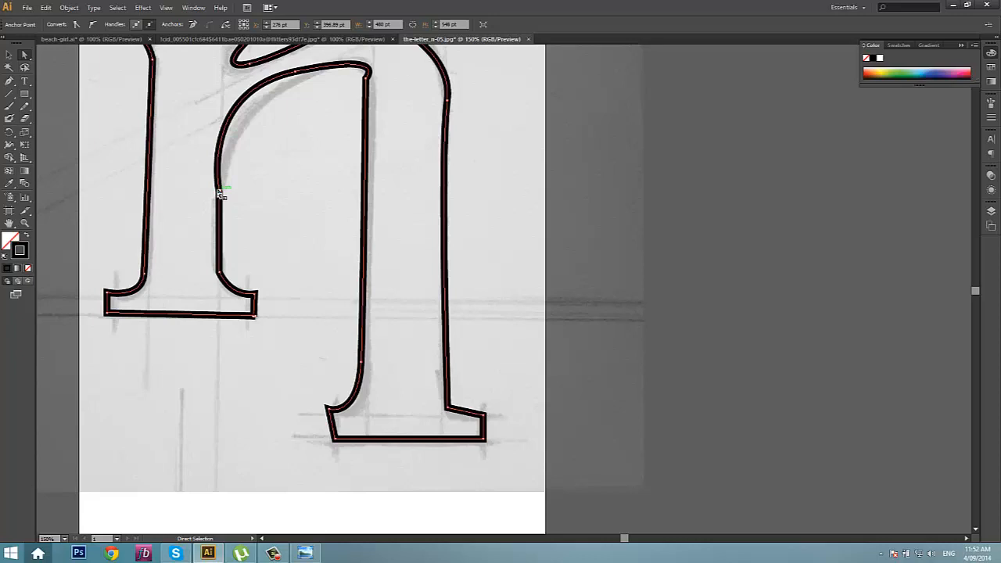
{"action": "left_click", "coordinate": [220, 194]}
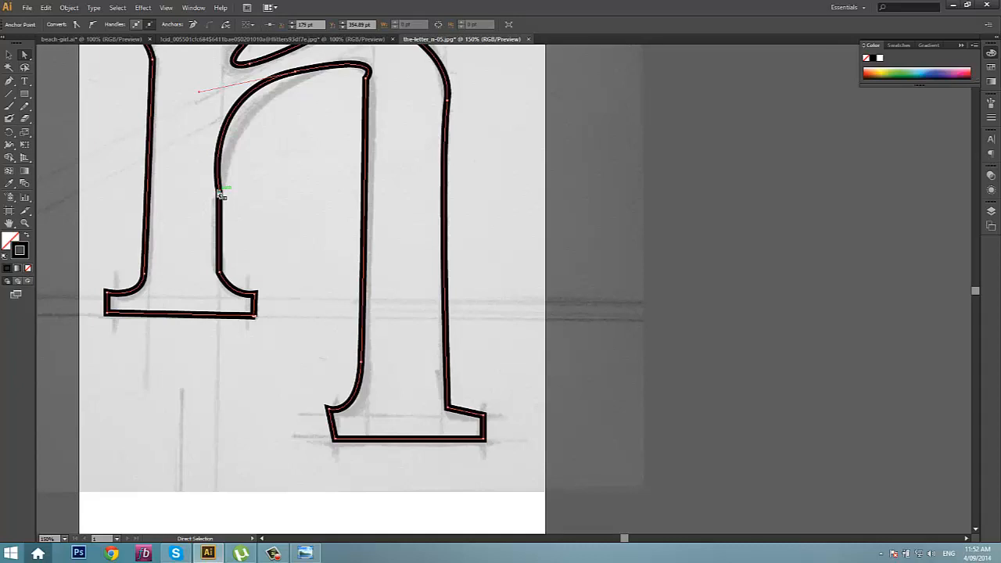
{"action": "key", "text": "Down"}
{"action": "key", "text": "Down"}
{"action": "key", "text": "Down"}
{"action": "key", "text": "Down"}
{"action": "key", "text": "Down"}
{"action": "key", "text": "Down"}
{"action": "key", "text": "Down"}
{"action": "key", "text": "Down"}
{"action": "key", "text": "Down"}
{"action": "key", "text": "Down"}
{"action": "key", "text": "Down"}
{"action": "key", "text": "Down"}
{"action": "key", "text": "Down"}
{"action": "key", "text": "Down"}
{"action": "key", "text": "Down"}
{"action": "key", "text": "Down"}
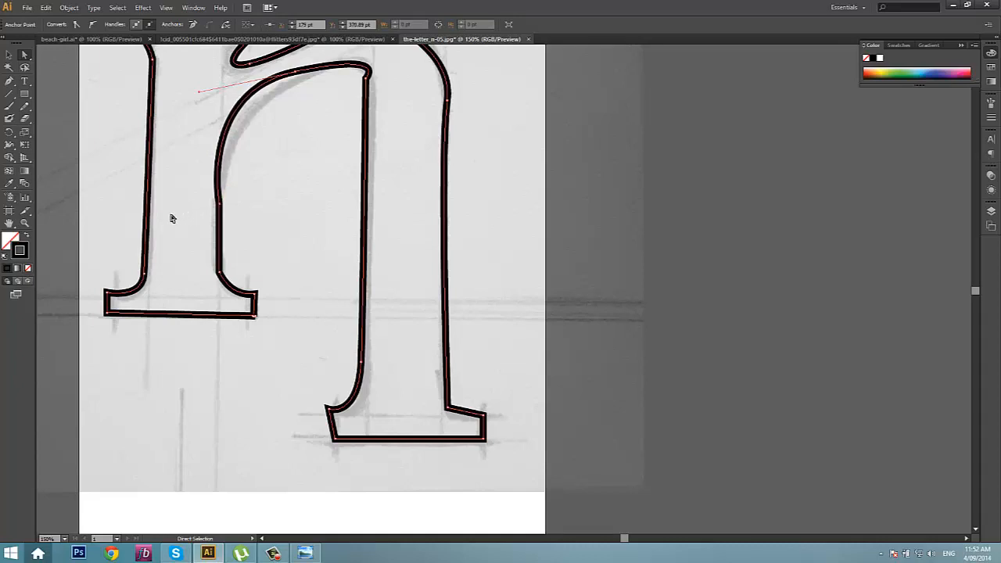
{"action": "key", "text": "Down"}
{"action": "key", "text": "Down"}
{"action": "key", "text": "Down"}
{"action": "key", "text": "Down"}
{"action": "key", "text": "Down"}
{"action": "key", "text": "Down"}
{"action": "key", "text": "Down"}
{"action": "key", "text": "Down"}
{"action": "key", "text": "Down"}
{"action": "key", "text": "Down"}
{"action": "key", "text": "Down"}
{"action": "key", "text": "Down"}
{"action": "key", "text": "Down"}
{"action": "key", "text": "Down"}
{"action": "key", "text": "Down"}
{"action": "key", "text": "Down"}
{"action": "key", "text": "Down"}
{"action": "key", "text": "Down"}
{"action": "key", "text": "Down"}
{"action": "key", "text": "Down"}
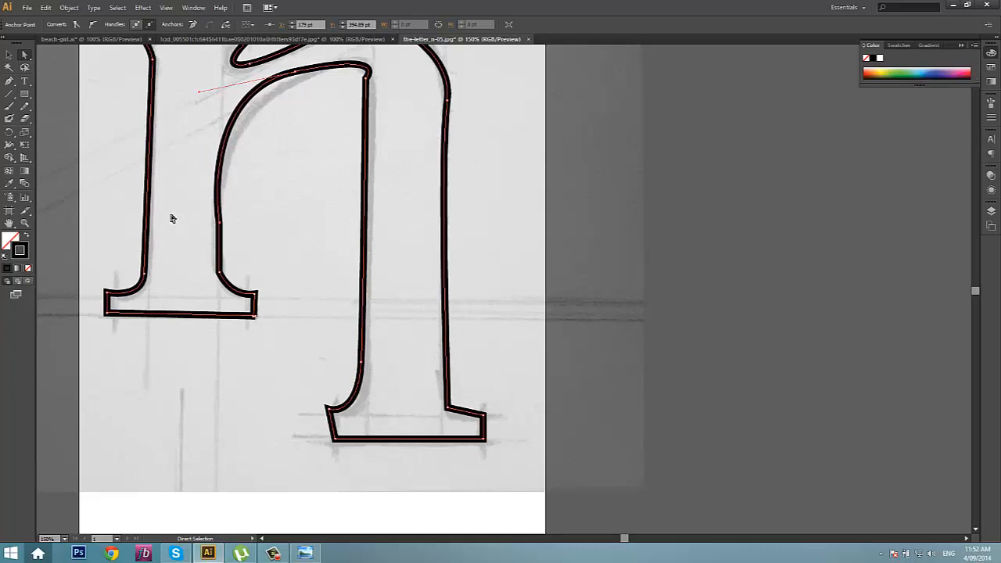
{"action": "key", "text": "Down"}
Nudge the arch-to-stem anchor outward to X 161 pt and back to X 177 pt along the sketched inner edge
{"action": "key", "text": "Left"}
{"action": "key", "text": "Left"}
{"action": "key", "text": "Left"}
{"action": "key", "text": "Left"}
{"action": "key", "text": "Left"}
{"action": "key", "text": "Left"}
{"action": "key", "text": "Left"}
{"action": "key", "text": "Left"}
{"action": "key", "text": "Left"}
{"action": "key", "text": "Left"}
{"action": "key", "text": "Left"}
{"action": "key", "text": "Left"}
{"action": "key", "text": "Left"}
{"action": "key", "text": "Left"}
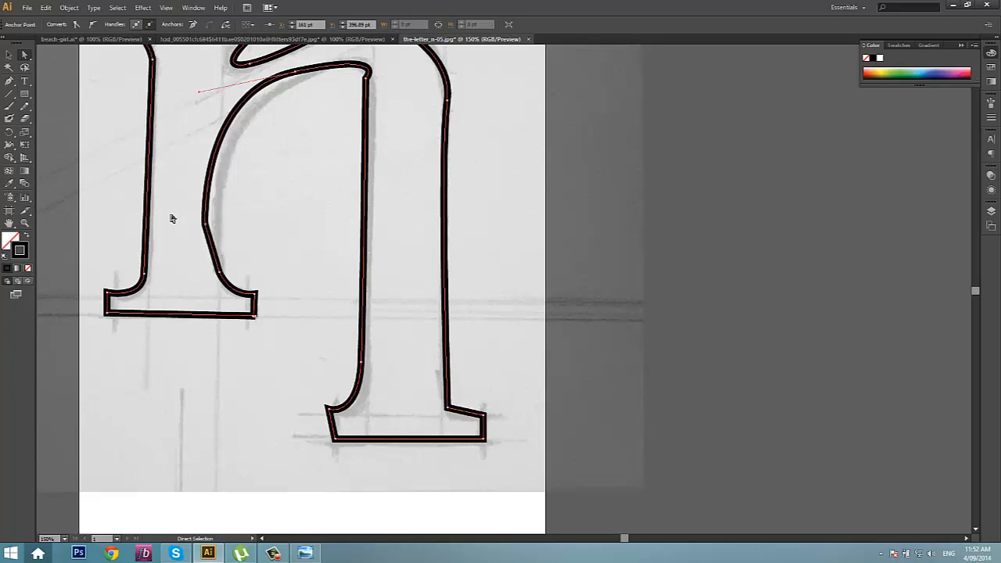
{"action": "key", "text": "Right"}
{"action": "key", "text": "Right"}
{"action": "key", "text": "Right"}
{"action": "key", "text": "Right"}
{"action": "key", "text": "Right"}
{"action": "key", "text": "Right"}
{"action": "key", "text": "Right"}
{"action": "key", "text": "Right"}
{"action": "key", "text": "Right"}
{"action": "key", "text": "Right"}
{"action": "key", "text": "Right"}
{"action": "key", "text": "Right"}
{"action": "key", "text": "Right"}
{"action": "key", "text": "Right"}
{"action": "key", "text": "Right"}
{"action": "key", "text": "Right"}
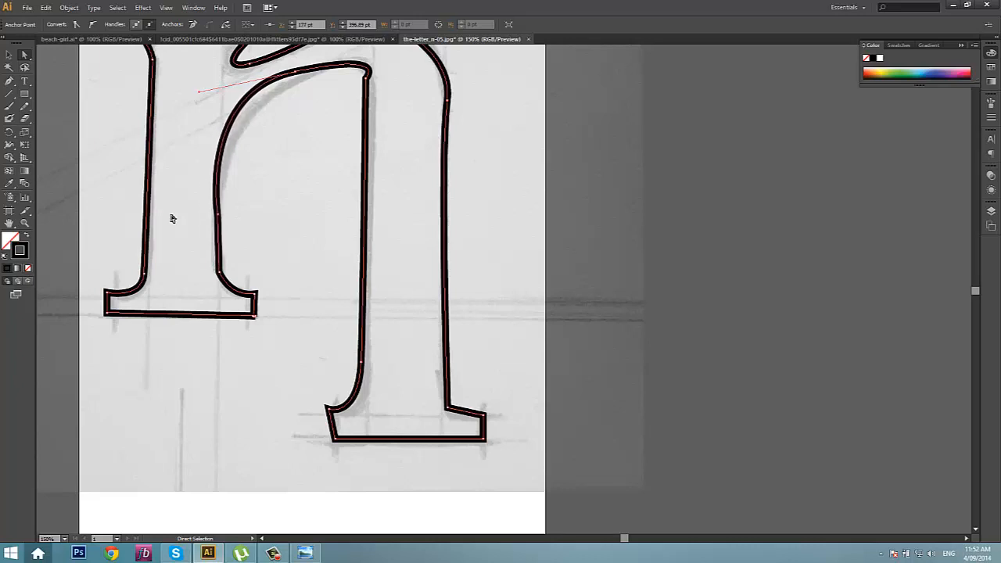
Nudge the same anchor up and down along the first stem's inner edge, settling it at Y 366.89 pt
{"action": "key", "text": "Up"}
{"action": "key", "text": "Up"}
{"action": "key", "text": "Up"}
{"action": "key", "text": "Up"}
{"action": "key", "text": "Up"}
{"action": "key", "text": "Up"}
{"action": "key", "text": "Up"}
{"action": "key", "text": "Up"}
{"action": "key", "text": "Up"}
{"action": "key", "text": "Up"}
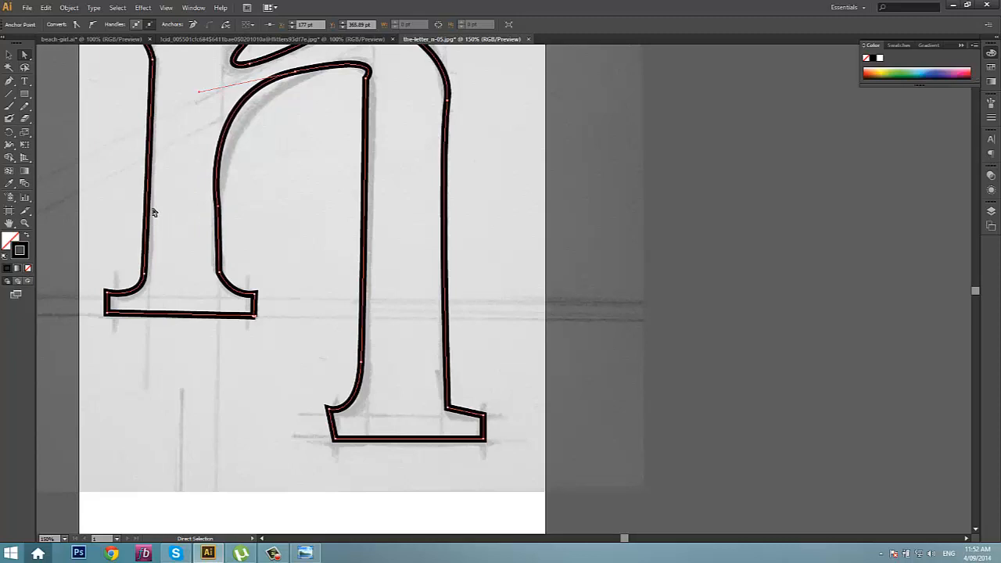
{"action": "key", "text": "Down"}
{"action": "key", "text": "Down"}
{"action": "key", "text": "Down"}
{"action": "key", "text": "Down"}
{"action": "key", "text": "Down"}
{"action": "key", "text": "Down"}
{"action": "key", "text": "Down"}
{"action": "key", "text": "Down"}
{"action": "key", "text": "Down"}
{"action": "key", "text": "Down"}
{"action": "key", "text": "Down"}
{"action": "key", "text": "Down"}
{"action": "key", "text": "Down"}
{"action": "key", "text": "Down"}
{"action": "key", "text": "Down"}
{"action": "key", "text": "Down"}
{"action": "key", "text": "Down"}
{"action": "key", "text": "Down"}
{"action": "key", "text": "Down"}
{"action": "key", "text": "Down"}
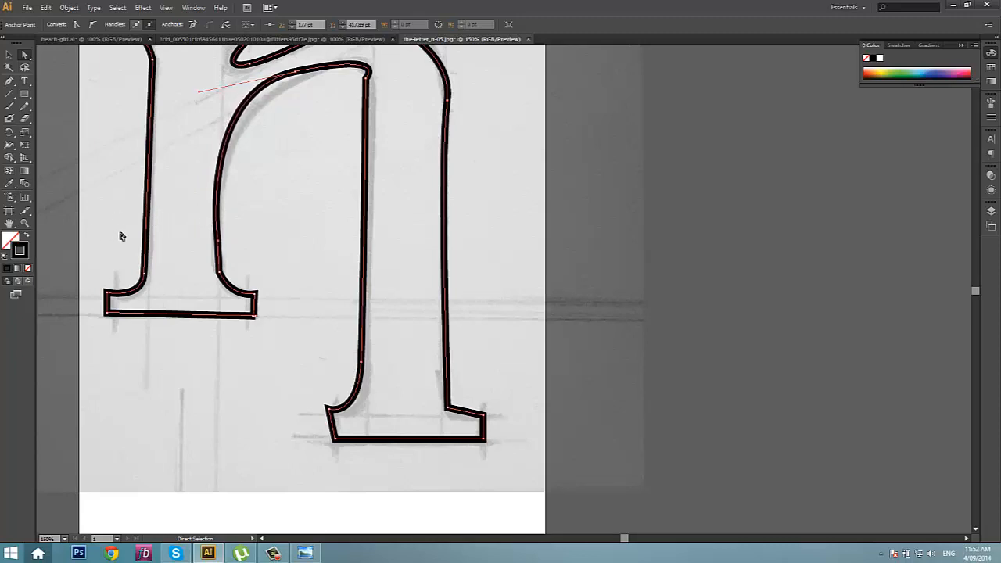
{"action": "key", "text": "Up"}
{"action": "key", "text": "Up"}
{"action": "key", "text": "Up"}
{"action": "key", "text": "Up"}
{"action": "key", "text": "Up"}
{"action": "key", "text": "Up"}
{"action": "key", "text": "Up"}
{"action": "key", "text": "Up"}
{"action": "key", "text": "Up"}
{"action": "key", "text": "Up"}
{"action": "key", "text": "Up"}
{"action": "key", "text": "Up"}
{"action": "key", "text": "Up"}
{"action": "key", "text": "Up"}
{"action": "key", "text": "Up"}
{"action": "key", "text": "Up"}
{"action": "key", "text": "Up"}
{"action": "key", "text": "Up"}
{"action": "key", "text": "Up"}
{"action": "key", "text": "Up"}
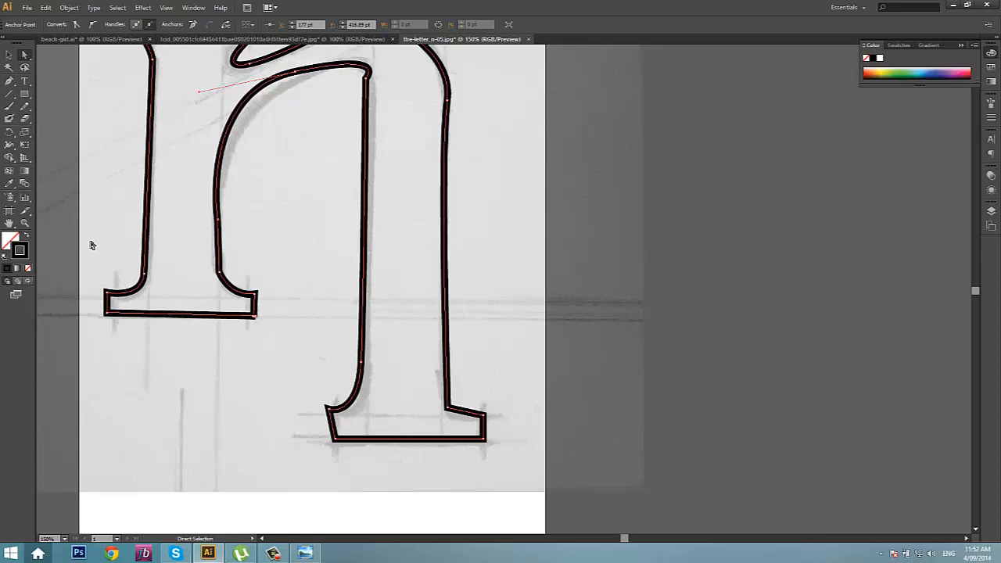
{"action": "key", "text": "Up"}
{"action": "key", "text": "Up"}
{"action": "key", "text": "Up"}
{"action": "key", "text": "Up"}
{"action": "key", "text": "Up"}
{"action": "key", "text": "Up"}
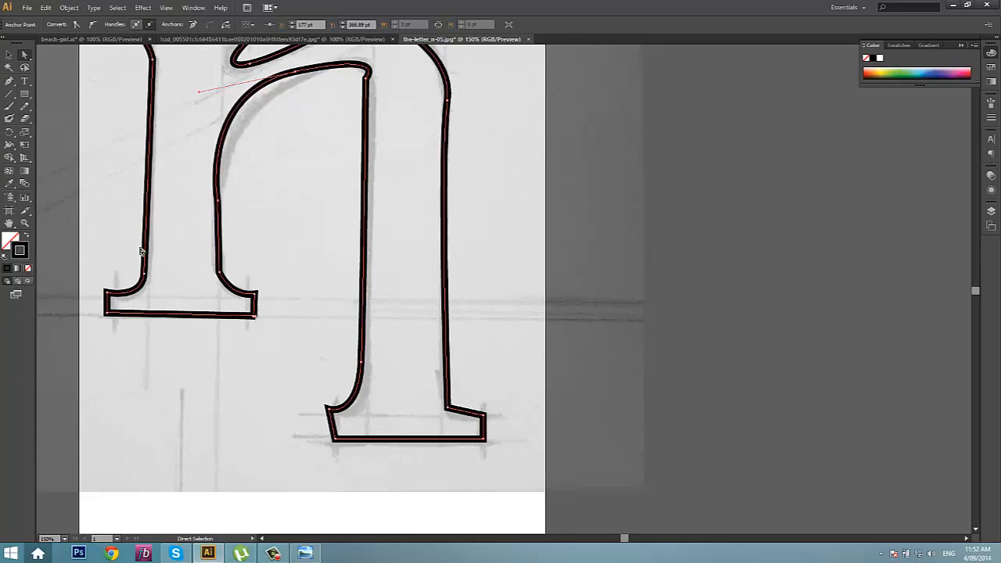
Nudge the selected arch-to-stem anchor down along the first stem's inner edge to Y 427.89 pt
{"action": "key", "text": "Down"}
{"action": "key", "text": "Down"}
{"action": "key", "text": "Down"}
{"action": "key", "text": "Down"}
{"action": "key", "text": "Down"}
{"action": "key", "text": "Down"}
{"action": "key", "text": "Down"}
{"action": "key", "text": "Down"}
{"action": "key", "text": "Down"}
{"action": "key", "text": "Down"}
{"action": "key", "text": "Down"}
{"action": "key", "text": "Down"}
{"action": "key", "text": "Down"}
{"action": "key", "text": "Down"}
{"action": "key", "text": "Down"}
{"action": "key", "text": "Down"}
{"action": "key", "text": "Down"}
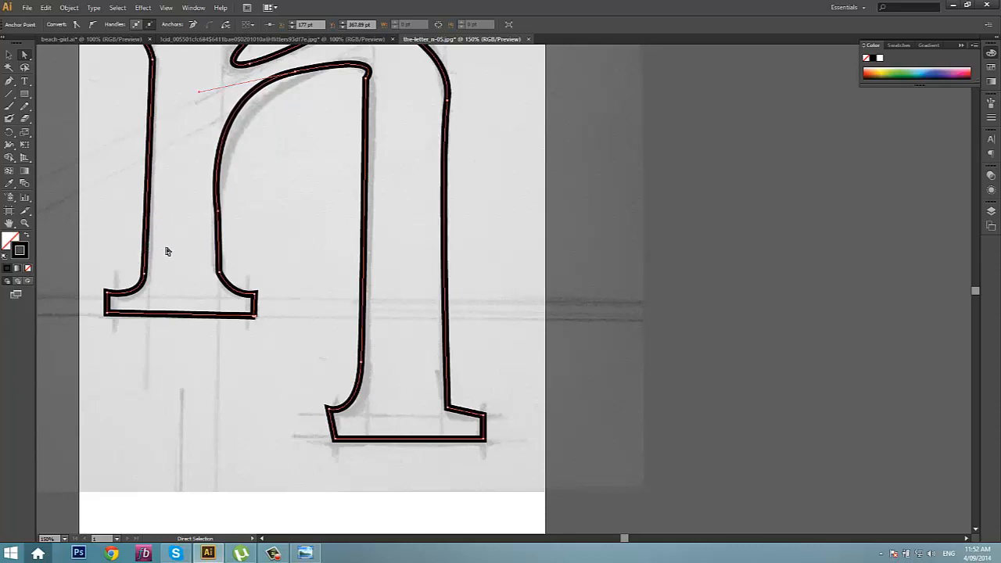
{"action": "key", "text": "Down"}
{"action": "key", "text": "Down"}
{"action": "key", "text": "Down"}
{"action": "key", "text": "Down"}
{"action": "key", "text": "Down"}
{"action": "key", "text": "Down"}
{"action": "key", "text": "Down"}
{"action": "key", "text": "Down"}
{"action": "key", "text": "Down"}
{"action": "key", "text": "Down"}
{"action": "key", "text": "Down"}
{"action": "key", "text": "Down"}
{"action": "key", "text": "Down"}
{"action": "key", "text": "Down"}
{"action": "key", "text": "Down"}
{"action": "key", "text": "Down"}
{"action": "key", "text": "Down"}
{"action": "key", "text": "Down"}
{"action": "key", "text": "Down"}
{"action": "key", "text": "Down"}
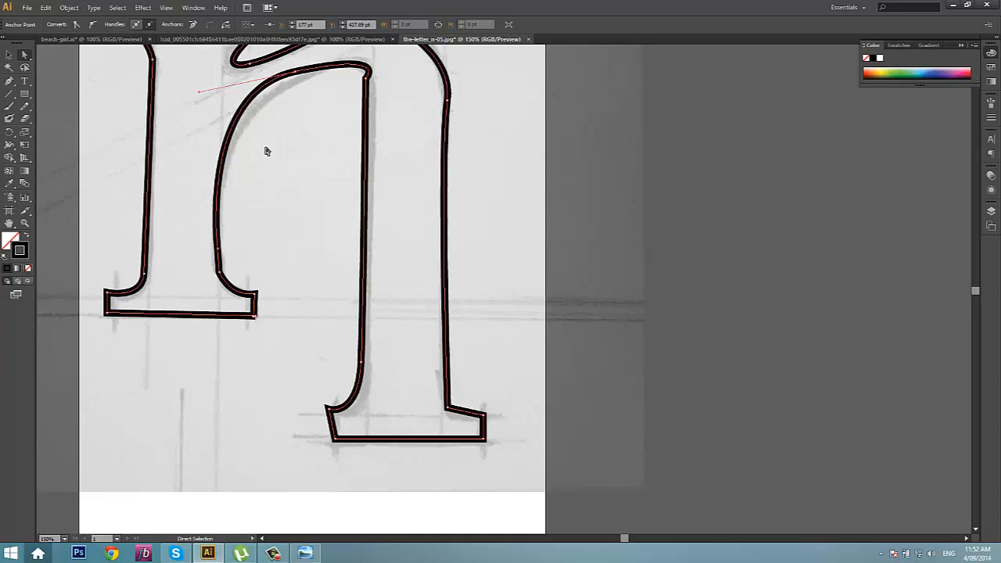
Select the smooth anchor on the inner arch's upper curve and nudge it down to Y 237.89 pt
{"action": "left_click", "coordinate": [293, 72]}
{"action": "left_click_drag", "start_coordinate": [295, 75], "coordinate": [298, 71]}
{"action": "key", "text": "v"}
{"action": "key", "text": "a"}
{"action": "scroll", "coordinate": [976, 287], "scroll_direction": "up", "scroll_amount": 3}
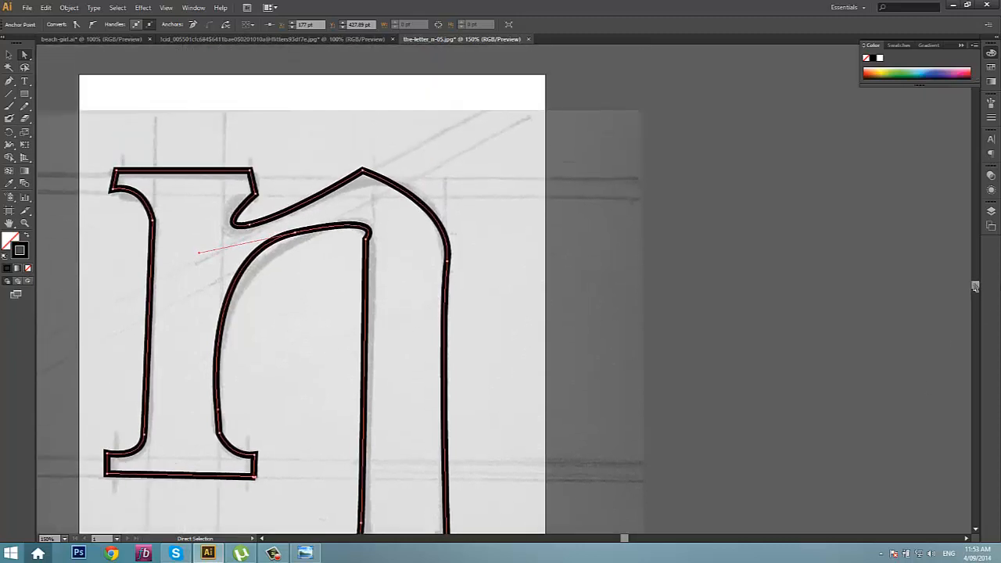
{"action": "key", "text": "v"}
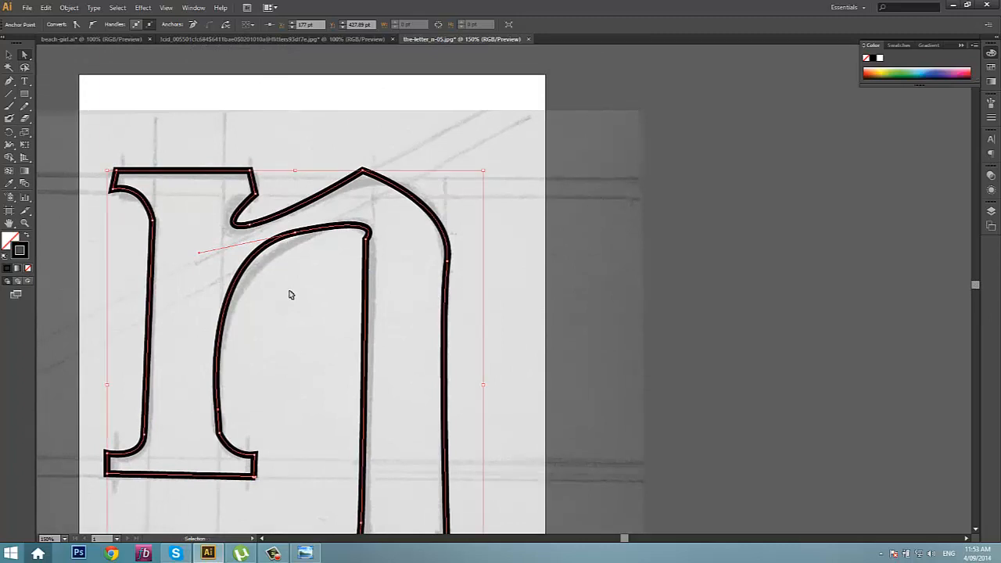
{"action": "key", "text": "ctrl+plus"}
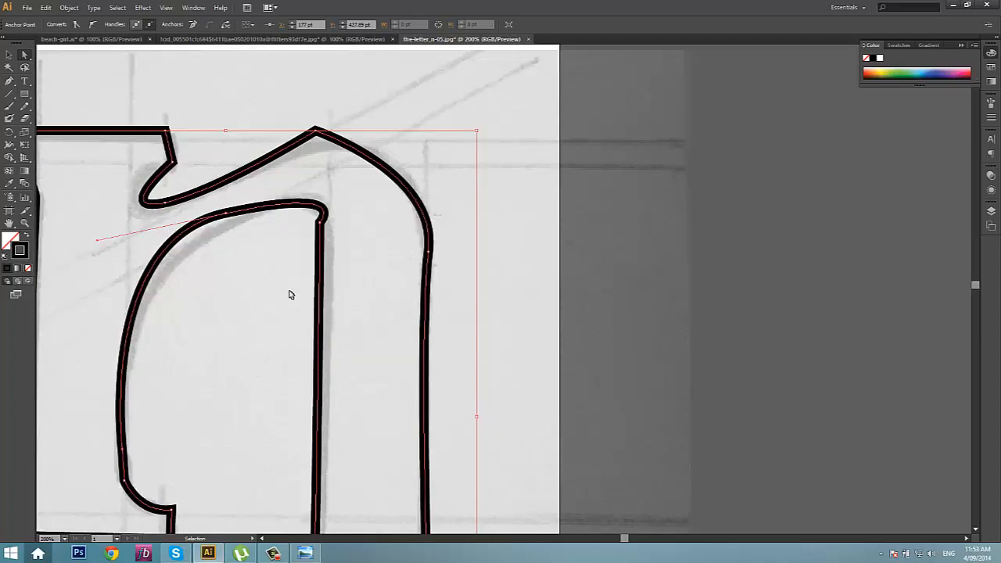
{"action": "key", "text": "ctrl+plus"}
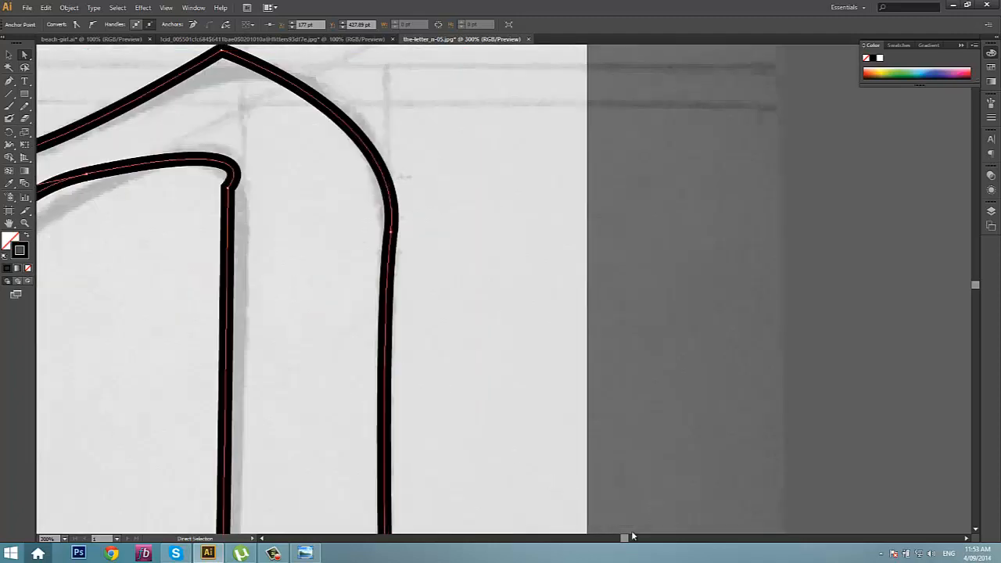
{"action": "left_click_drag", "start_coordinate": [623, 539], "coordinate": [616, 539]}
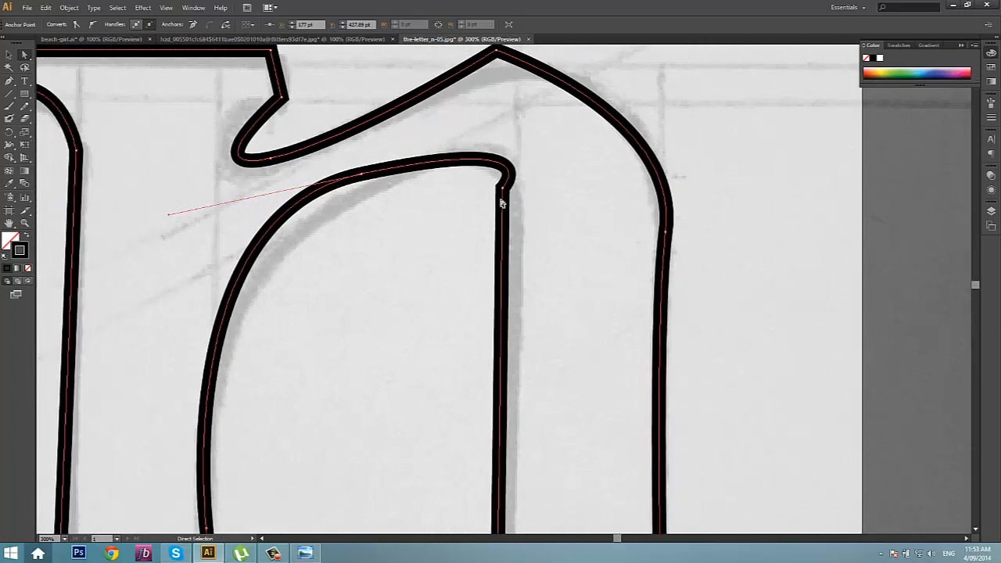
{"action": "scroll", "coordinate": [508, 352], "scroll_direction": "up", "scroll_amount": 3}
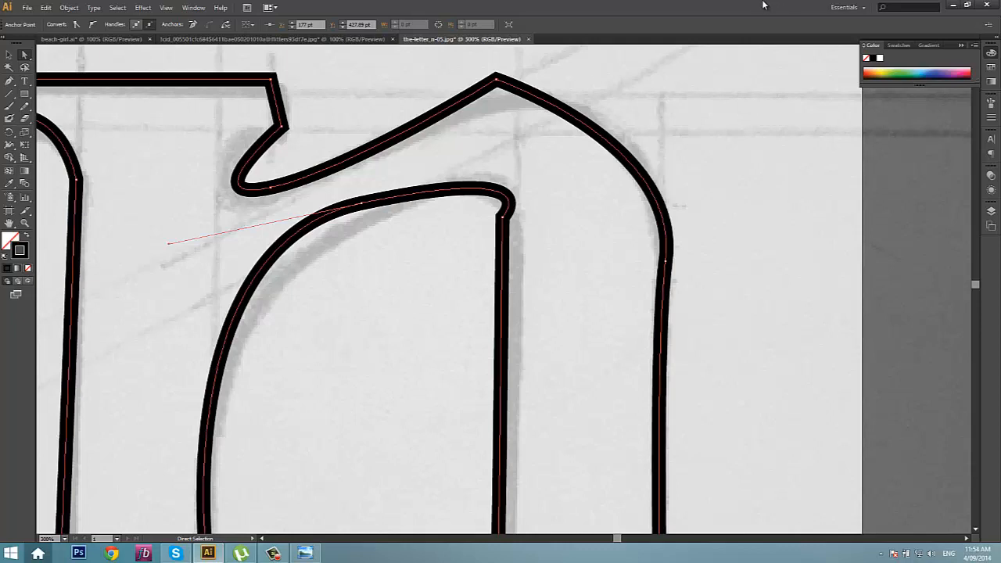
{"action": "left_click", "coordinate": [361, 205]}
{"action": "key", "text": "Down"}
{"action": "key", "text": "Down"}
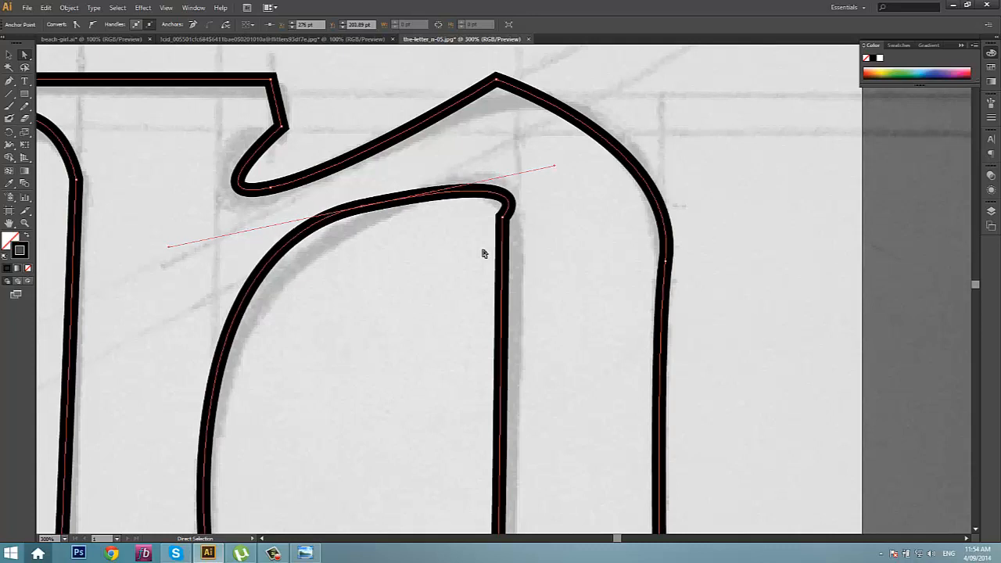
{"action": "key", "text": "Down"}
{"action": "key", "text": "Down"}
{"action": "key", "text": "Down"}
{"action": "key", "text": "Down"}
{"action": "key", "text": "Down"}
{"action": "key", "text": "Down"}
{"action": "key", "text": "Down"}
{"action": "key", "text": "Down"}
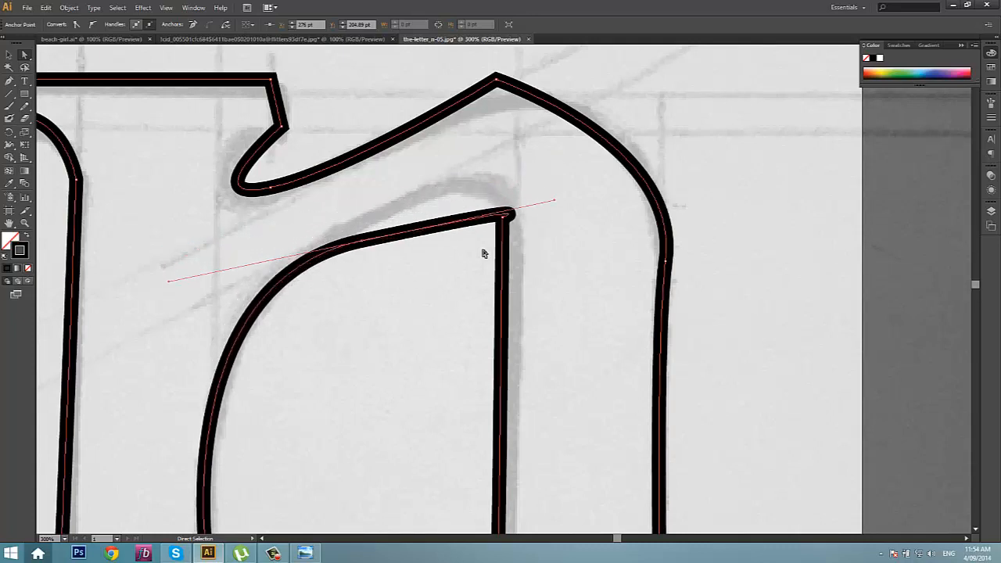
{"action": "key", "text": "Down"}
{"action": "key", "text": "Down"}
{"action": "key", "text": "Down"}
{"action": "key", "text": "Down"}
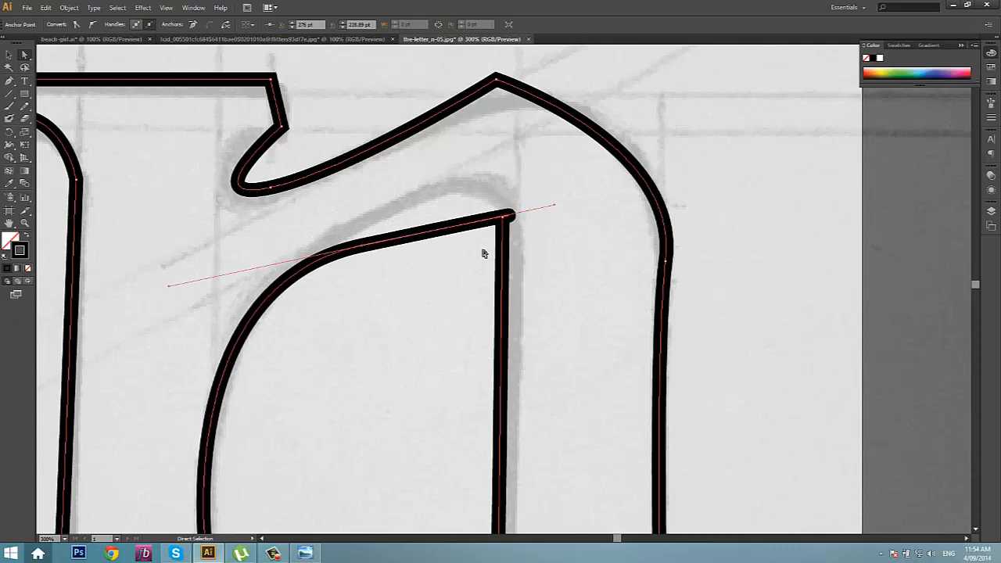
{"action": "key", "text": "Down"}
{"action": "key", "text": "Down"}
{"action": "key", "text": "Down"}
{"action": "key", "text": "Down"}
{"action": "key", "text": "Down"}
{"action": "key", "text": "Down"}
{"action": "key", "text": "Down"}
{"action": "key", "text": "Down"}
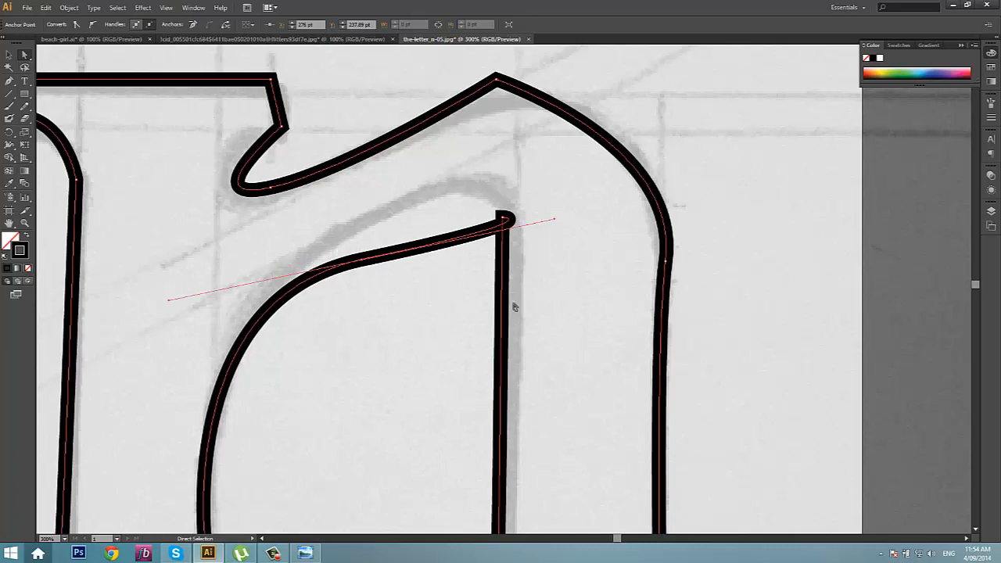
Reposition the lower corner of the first stem's top serif beside the arch so the serif's end is nearly vertical, and deselect the path
{"action": "left_click", "coordinate": [370, 327]}
{"action": "key", "text": "ctrl+minus"}
{"action": "key", "text": "ctrl+minus"}
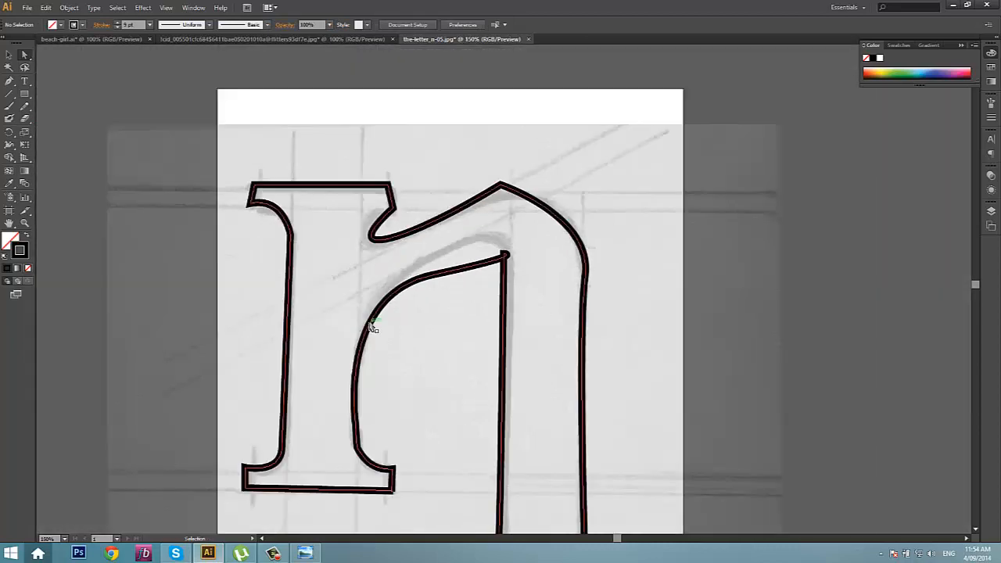
{"action": "scroll", "coordinate": [474, 326], "scroll_direction": "down", "scroll_amount": 1}
{"action": "scroll", "coordinate": [475, 326], "scroll_direction": "down", "scroll_amount": 2}
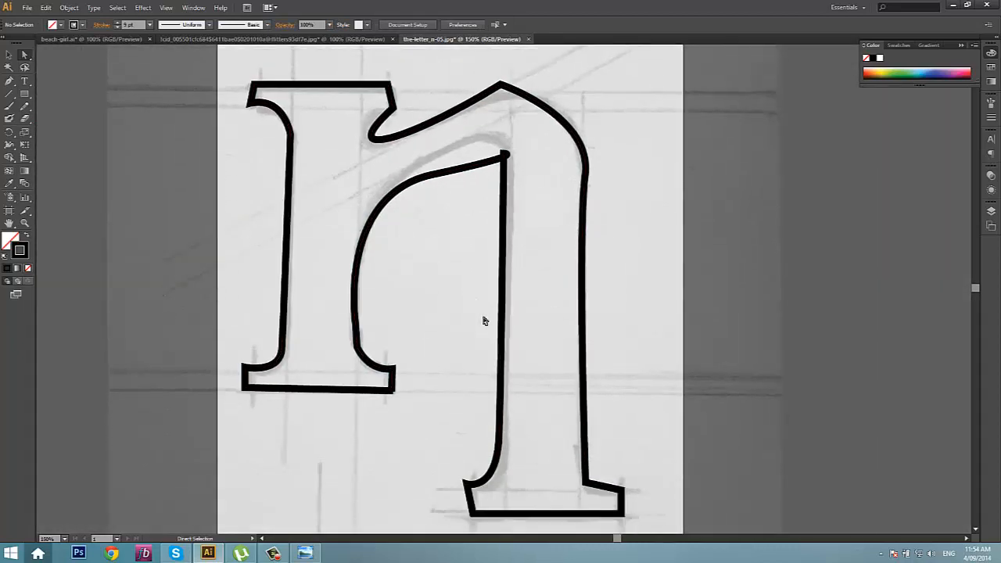
{"action": "scroll", "coordinate": [460, 263], "scroll_direction": "up", "scroll_amount": 1}
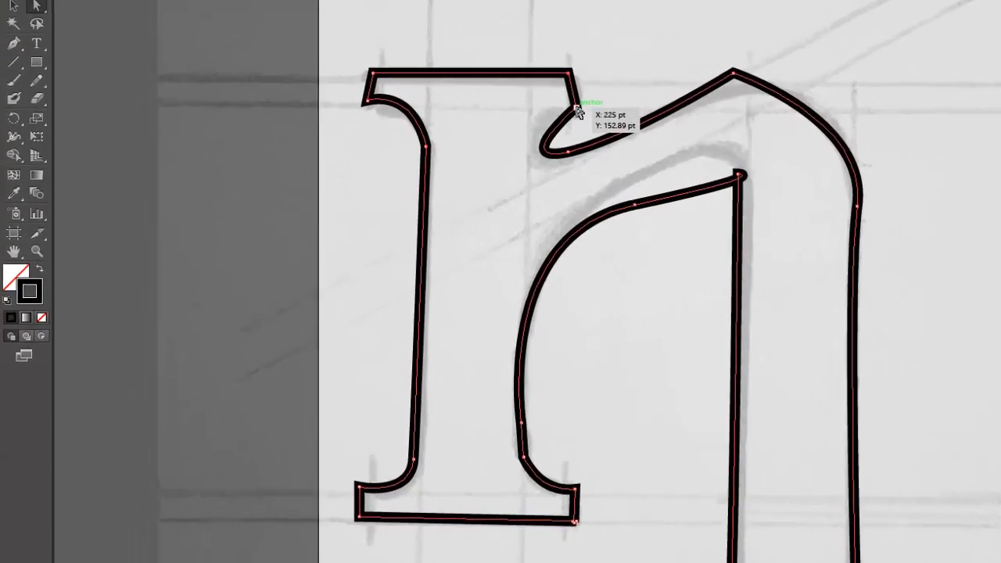
{"action": "left_click", "coordinate": [478, 117]}
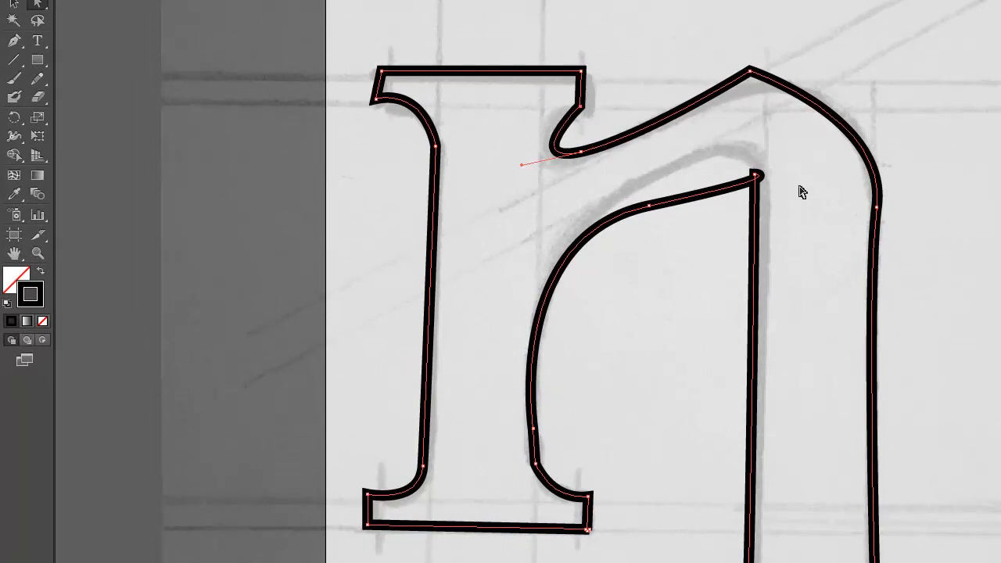
{"action": "left_click_drag", "start_coordinate": [585, 109], "coordinate": [594, 106]}
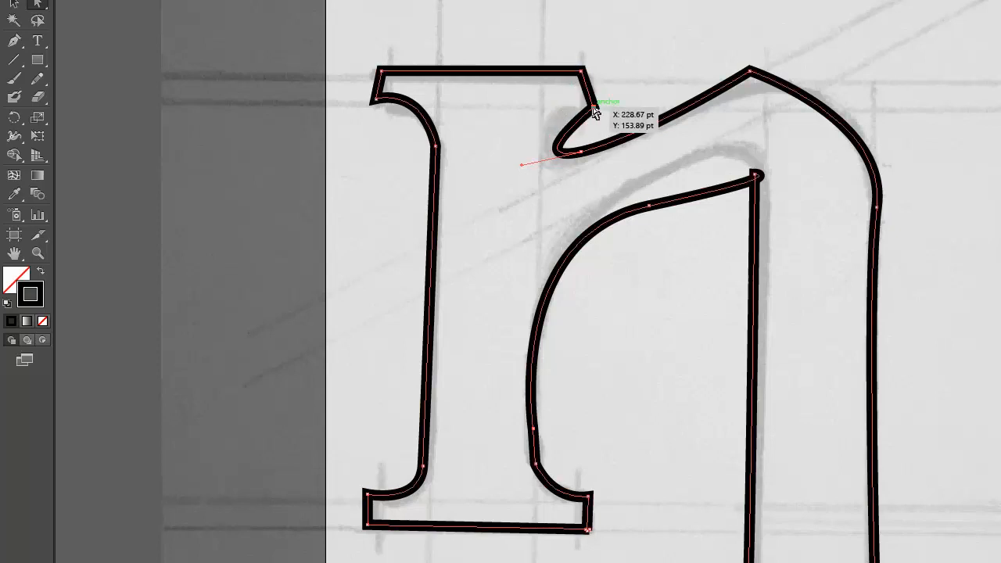
{"action": "left_click", "coordinate": [647, 64]}
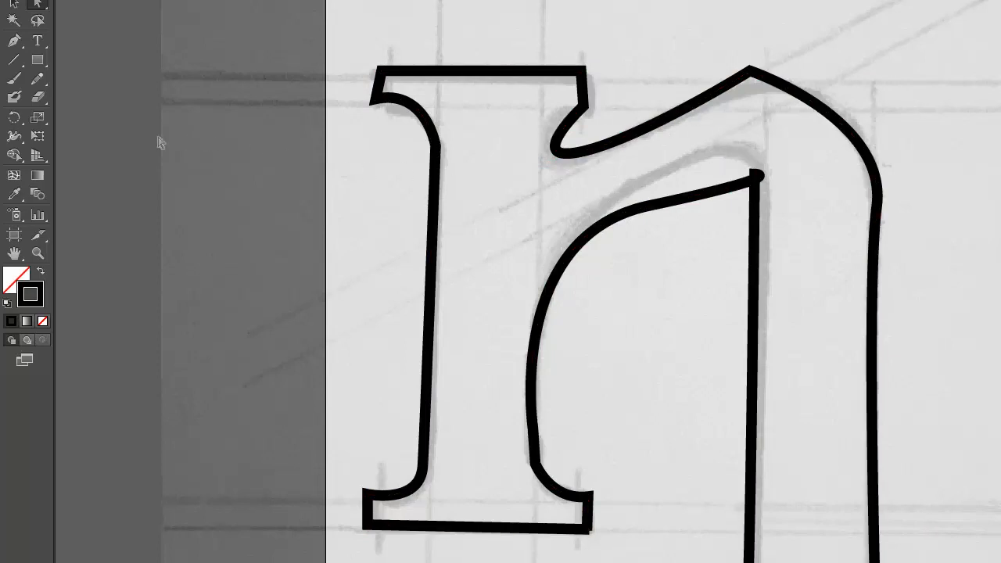
Select the whole letter n with the Selection tool and fill it with light green #a9dd7c
{"action": "left_click", "coordinate": [14, 4]}
{"action": "left_click", "coordinate": [434, 133]}
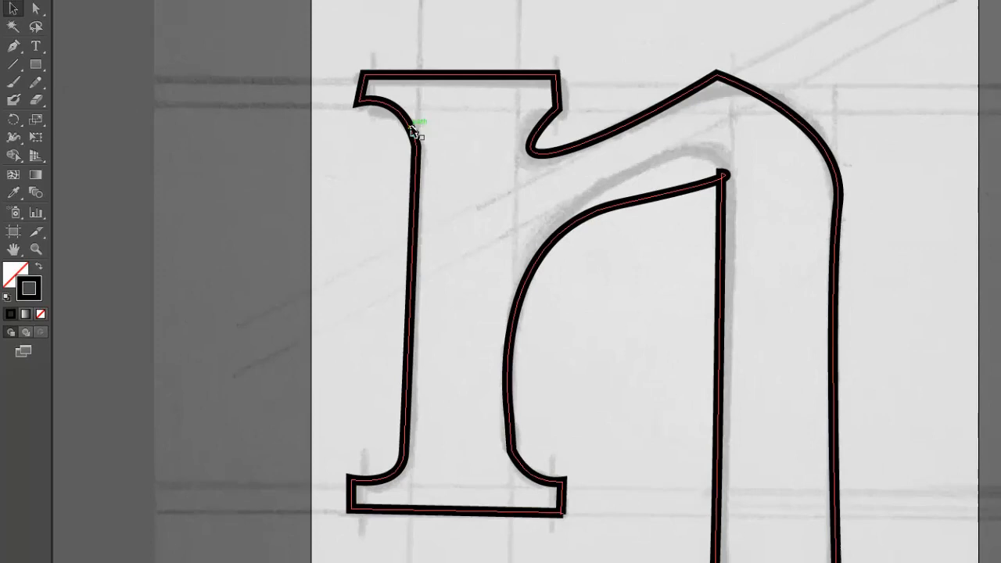
{"action": "left_click", "coordinate": [411, 129]}
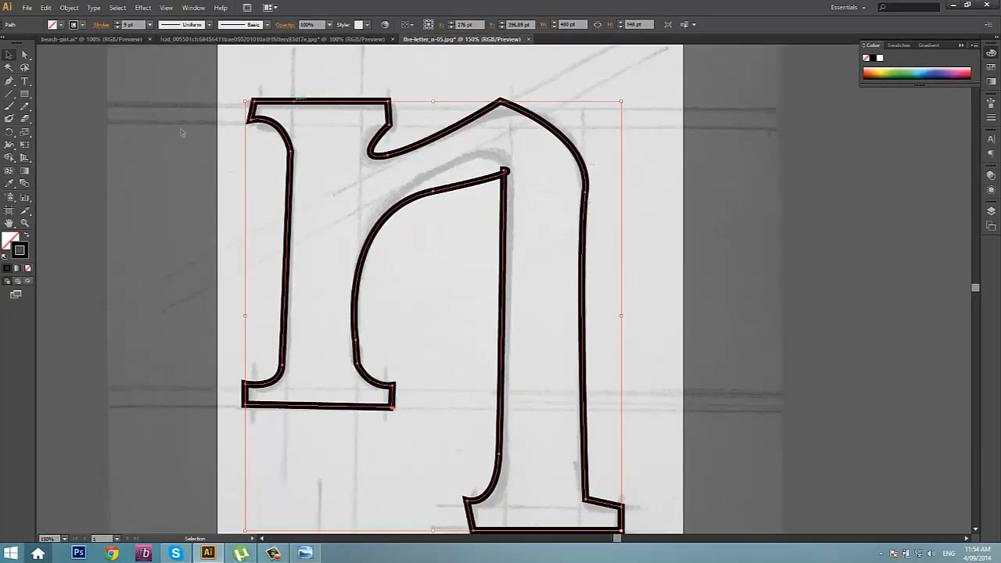
{"action": "left_click", "coordinate": [12, 242]}
{"action": "key", "text": "x"}
{"action": "double_click", "coordinate": [19, 249]}
{"action": "left_click_drag", "start_coordinate": [258, 206], "coordinate": [651, 131]}
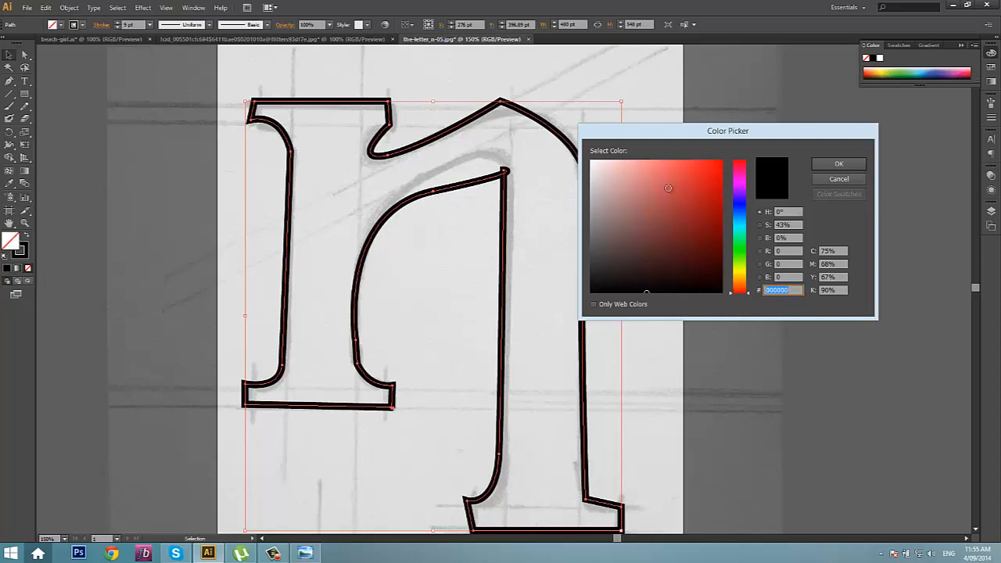
{"action": "left_click", "coordinate": [742, 259]}
{"action": "left_click_drag", "start_coordinate": [664, 188], "coordinate": [648, 178]}
{"action": "left_click", "coordinate": [834, 165]}
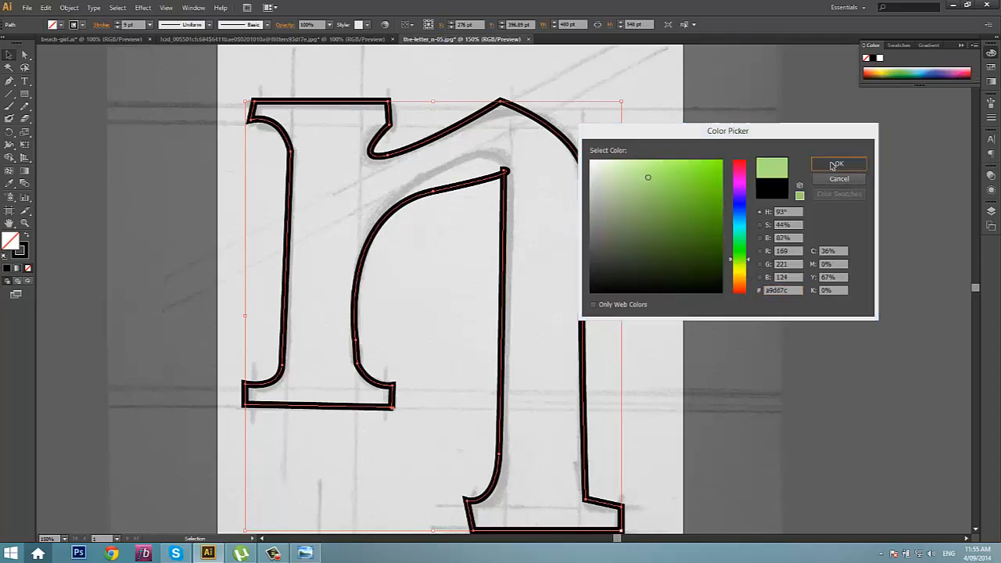
{"action": "left_click", "coordinate": [181, 209]}
Reduce the letter's stroke weight to 5 pt
{"action": "left_click", "coordinate": [356, 227]}
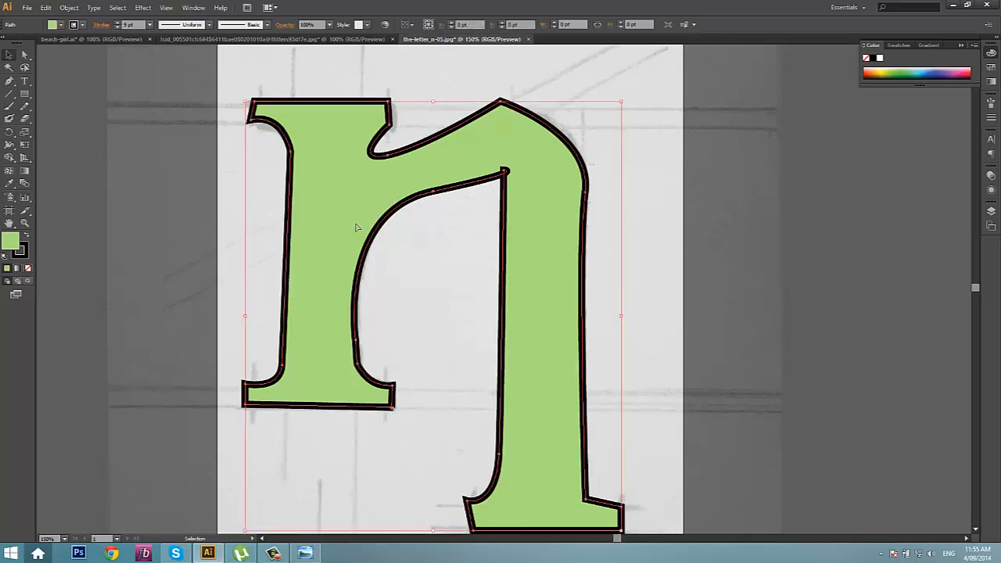
{"action": "left_click", "coordinate": [22, 255]}
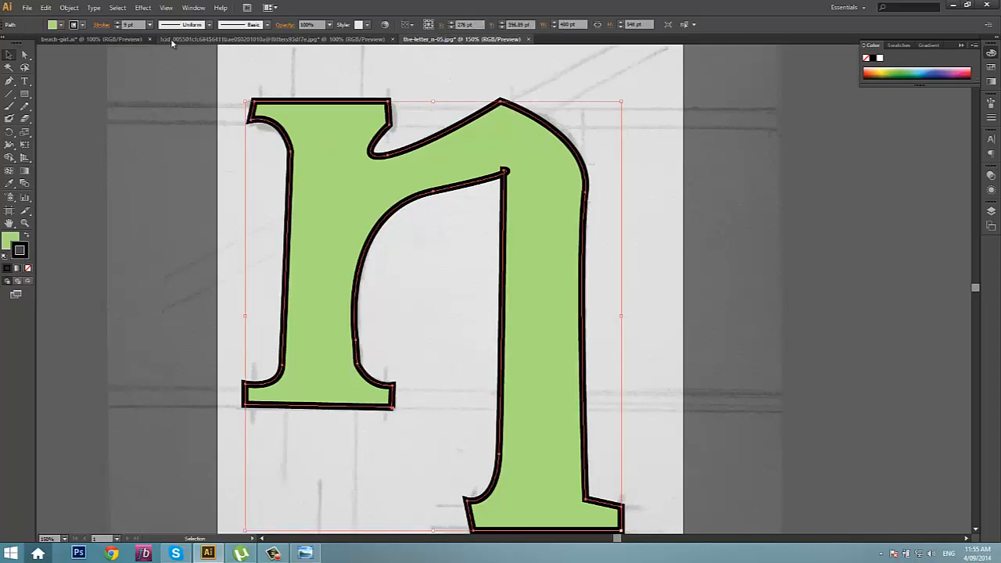
{"action": "left_click", "coordinate": [117, 28]}
{"action": "left_click", "coordinate": [117, 27]}
{"action": "left_click", "coordinate": [118, 27]}
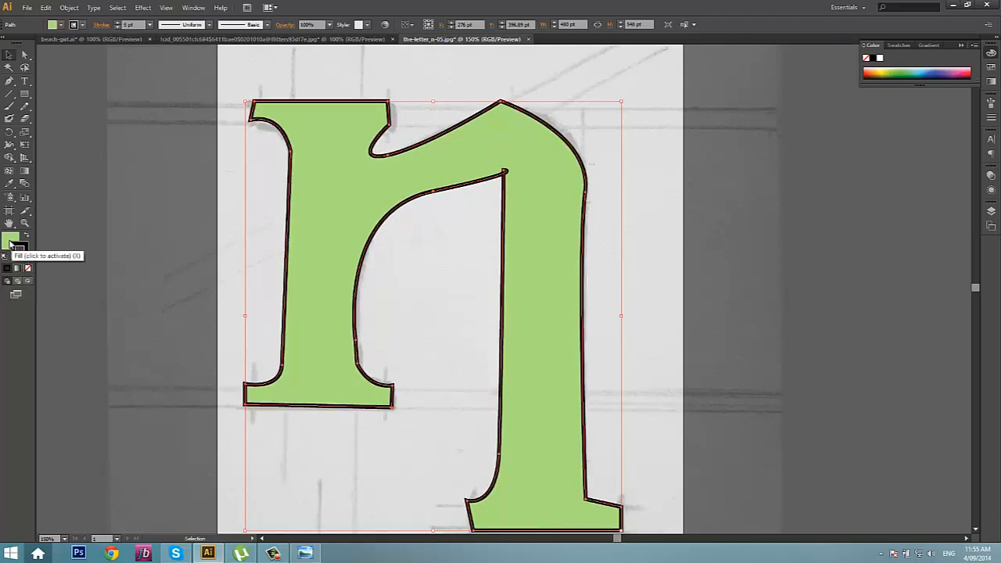
Set the letter's stroke to None, keeping the green fill, and deselect it
{"action": "left_click", "coordinate": [11, 244]}
{"action": "left_click", "coordinate": [22, 252]}
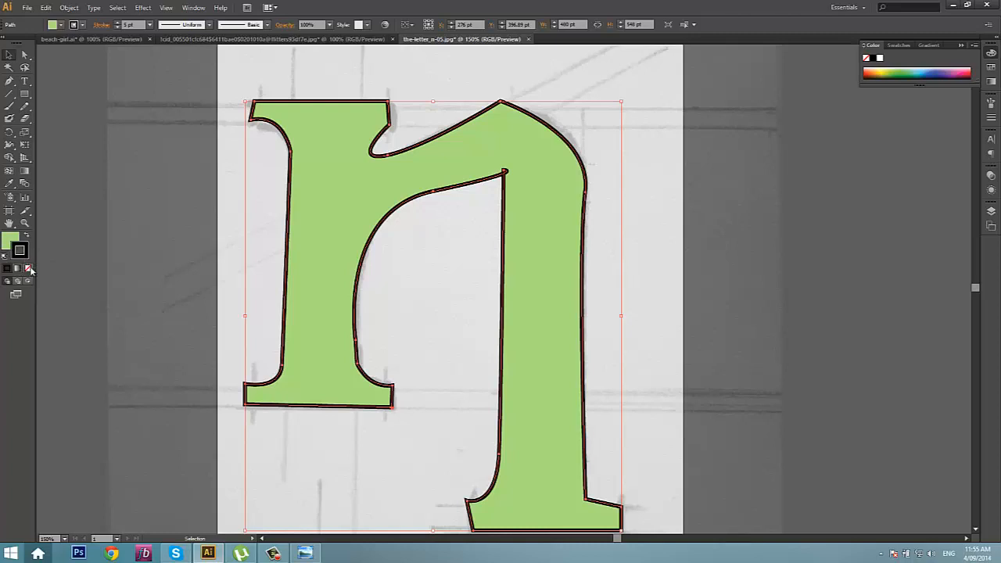
{"action": "left_click", "coordinate": [29, 269]}
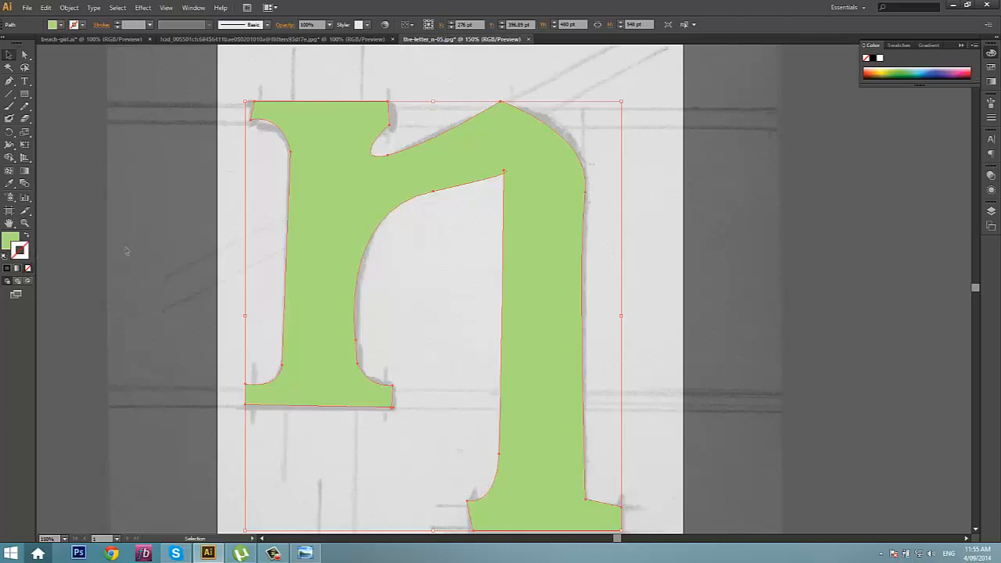
{"action": "left_click", "coordinate": [127, 250]}
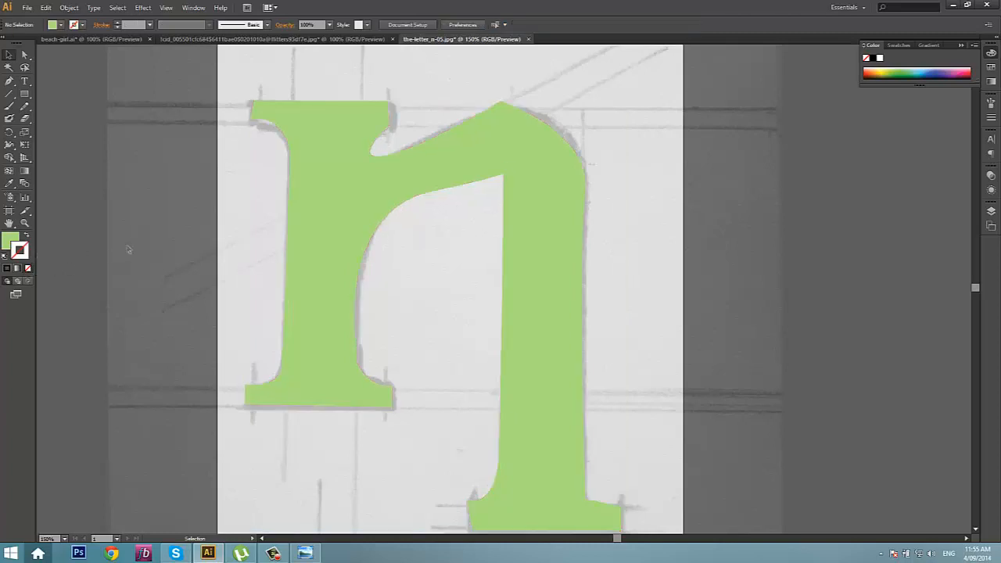
Move the whole green letter slightly over the sketch with the Selection tool to X 278.667 pt, Y 400.889 pt
{"action": "left_click", "coordinate": [317, 191]}
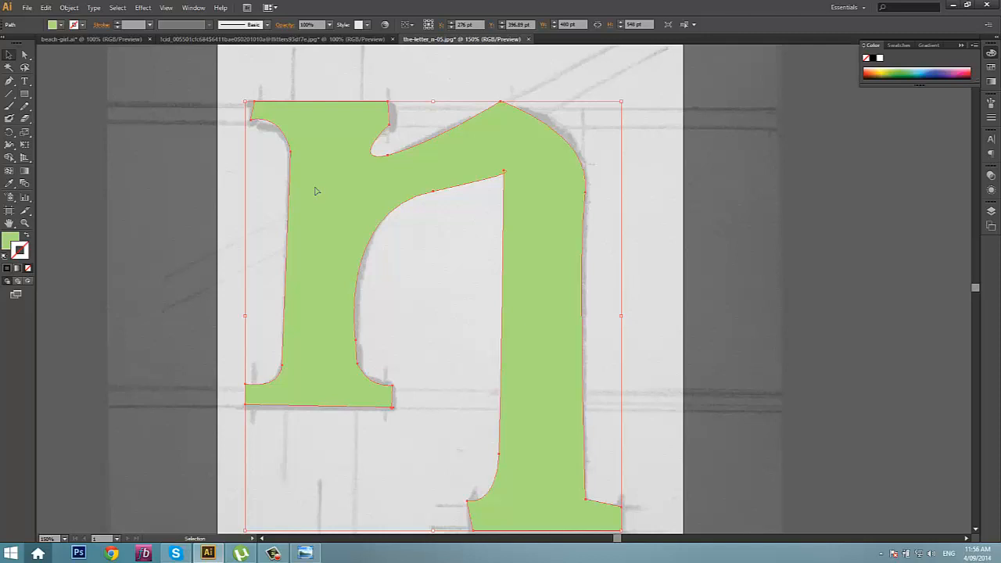
{"action": "left_click", "coordinate": [652, 137]}
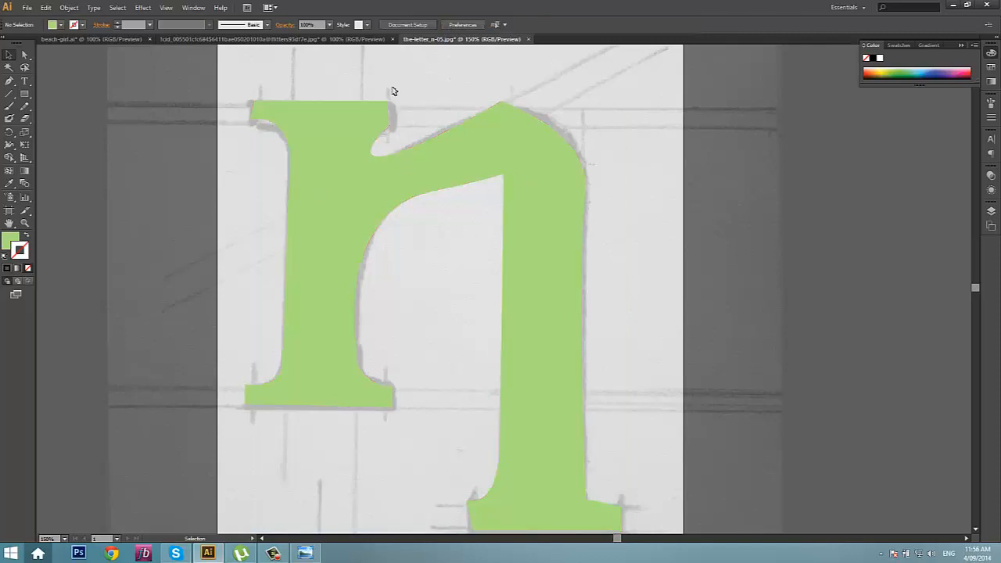
{"action": "left_click", "coordinate": [9, 55]}
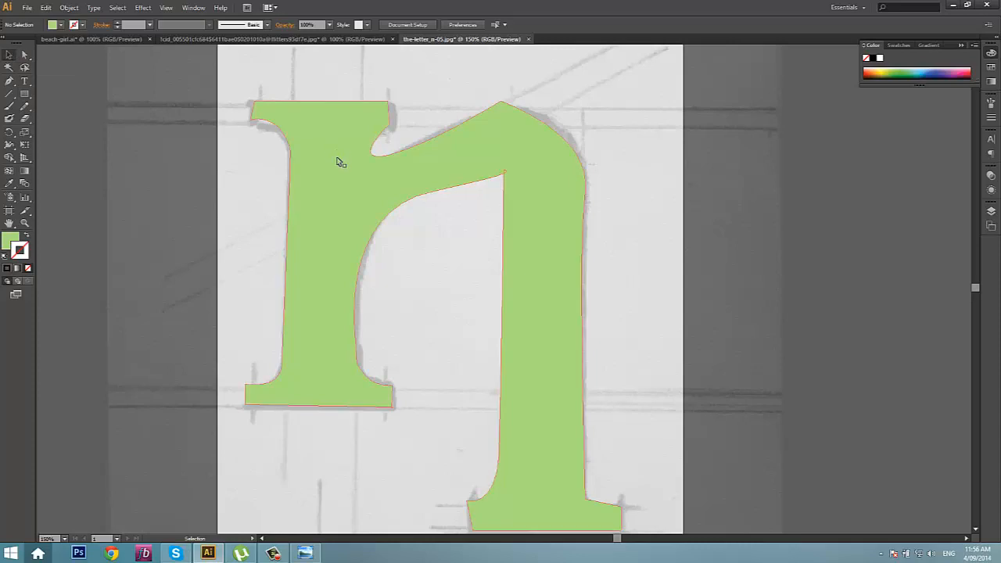
{"action": "mouse_move", "coordinate": [341, 165]}
{"action": "left_mouse_down"}
{"action": "mouse_move", "coordinate": [336, 148]}
{"action": "mouse_move", "coordinate": [358, 146]}
{"action": "mouse_move", "coordinate": [342, 171]}
{"action": "left_mouse_up"}
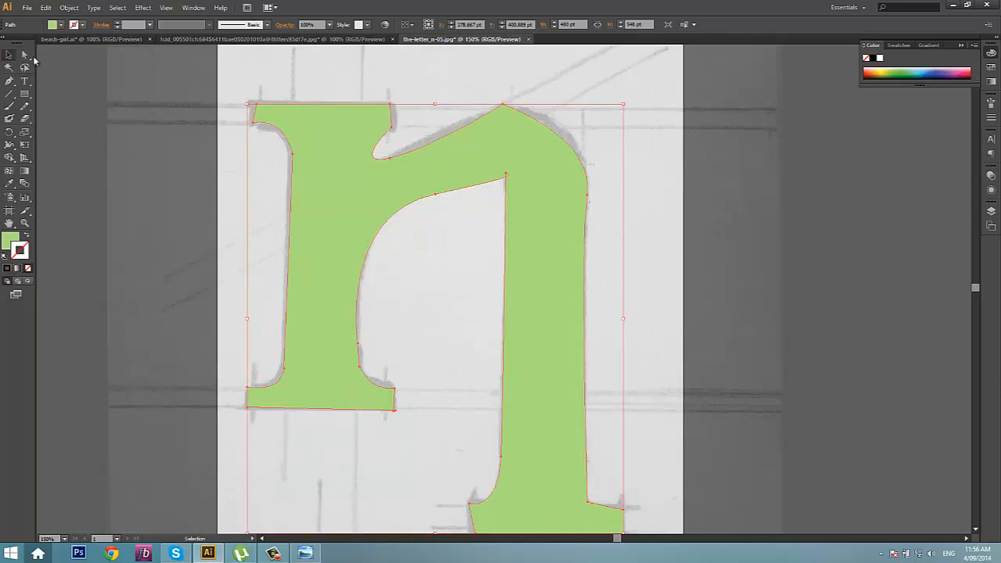
With Direct Selection, move the top serif's outer upper corner to X 44.667 pt, Y 123.89 pt, and align its arch-side corners with the sketch
{"action": "left_click", "coordinate": [24, 55]}
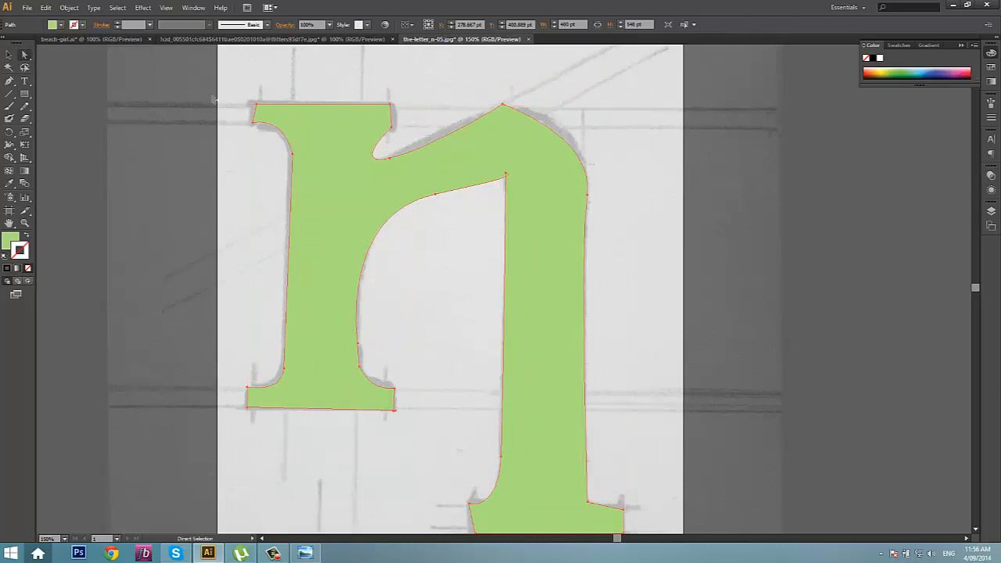
{"action": "left_click", "coordinate": [251, 107]}
{"action": "left_click_drag", "start_coordinate": [259, 107], "coordinate": [250, 102]}
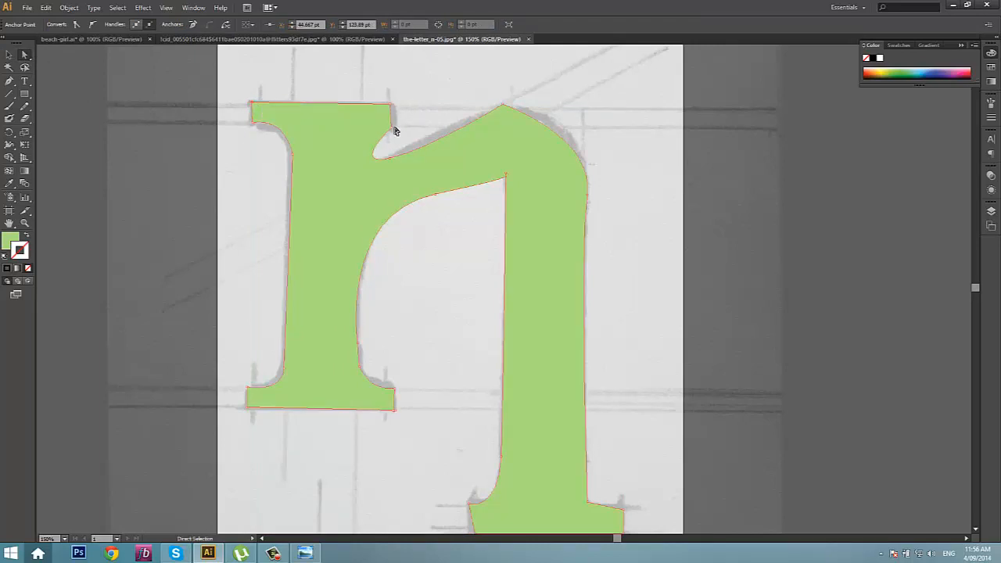
{"action": "left_click", "coordinate": [391, 128]}
{"action": "left_click_drag", "start_coordinate": [391, 102], "coordinate": [392, 102]}
{"action": "left_click", "coordinate": [365, 85]}
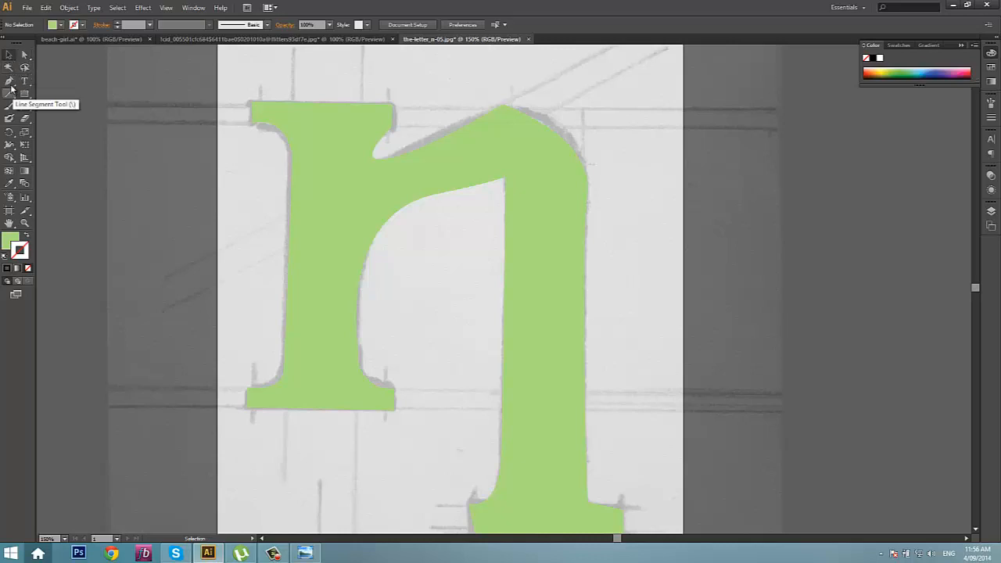
Draw a bent green shape with straight and curved segments above the letter's arch using the Pen tool, and deselect it
{"action": "left_click", "coordinate": [10, 82]}
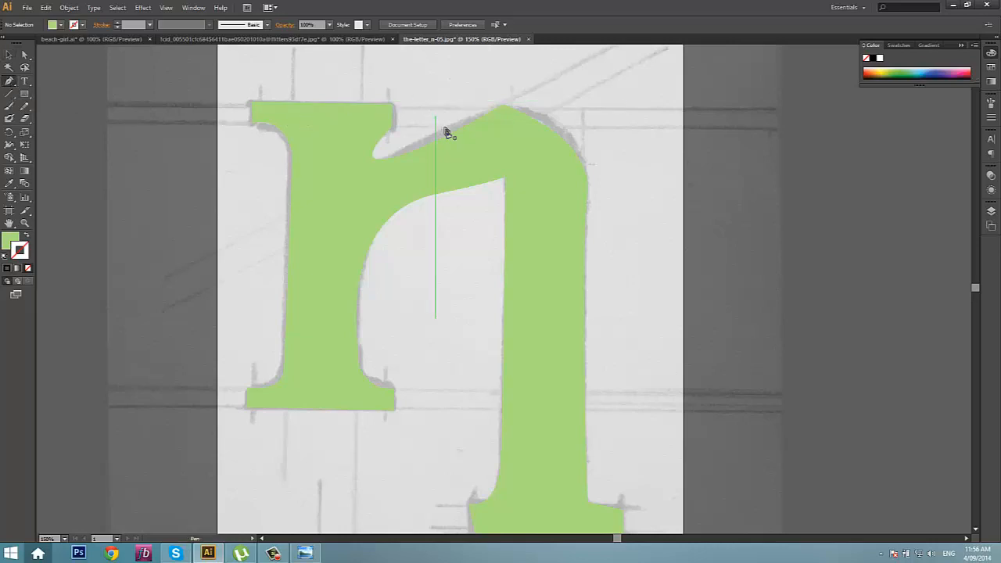
{"action": "left_click", "coordinate": [568, 79]}
{"action": "left_click", "coordinate": [651, 130]}
{"action": "left_click", "coordinate": [643, 161]}
{"action": "left_click", "coordinate": [553, 118]}
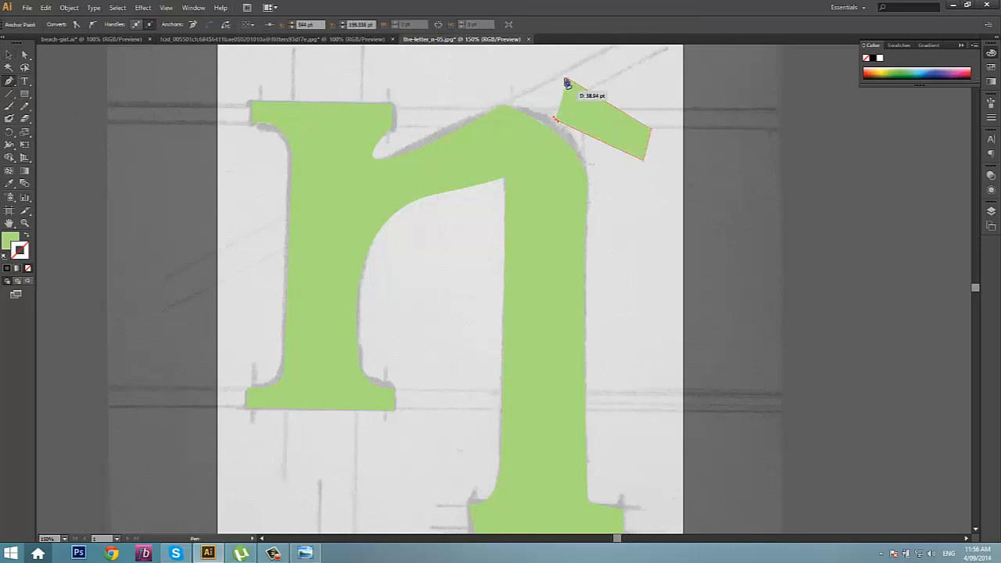
{"action": "left_click_drag", "start_coordinate": [520, 81], "coordinate": [548, 61]}
{"action": "left_click_drag", "start_coordinate": [596, 79], "coordinate": [597, 92]}
{"action": "left_click", "coordinate": [8, 56]}
{"action": "left_click", "coordinate": [70, 90]}
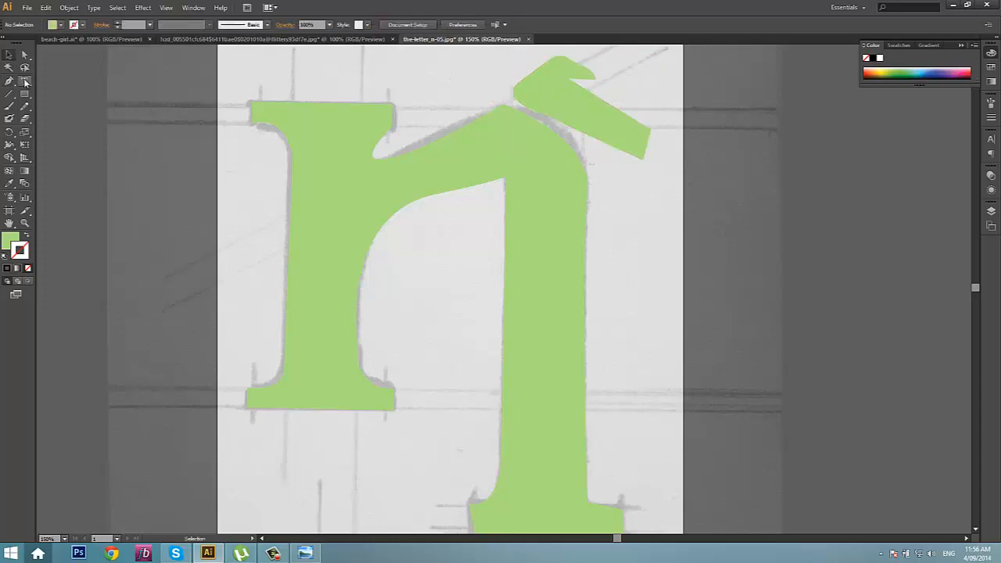
Add the text "Hello" at the outer edge of the letter's first stem and set its font size to 36 pt
{"action": "left_click", "coordinate": [25, 82]}
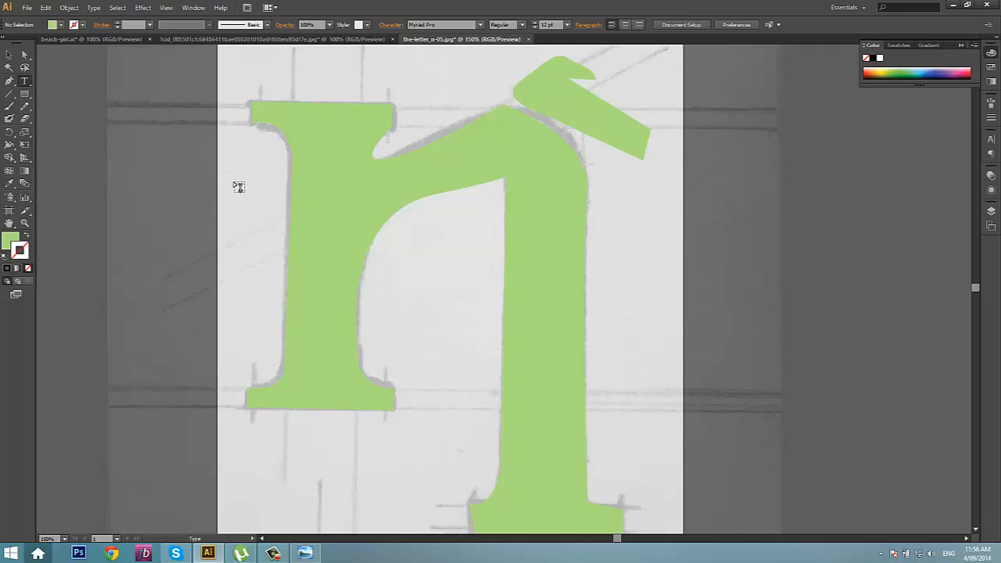
{"action": "left_click", "coordinate": [266, 191]}
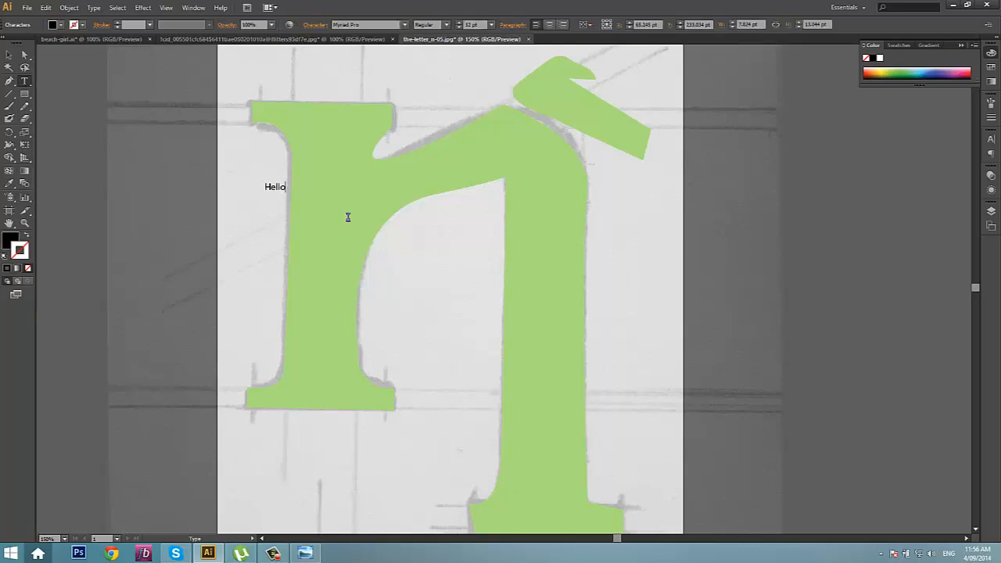
{"action": "left_click_drag", "start_coordinate": [288, 186], "coordinate": [248, 187]}
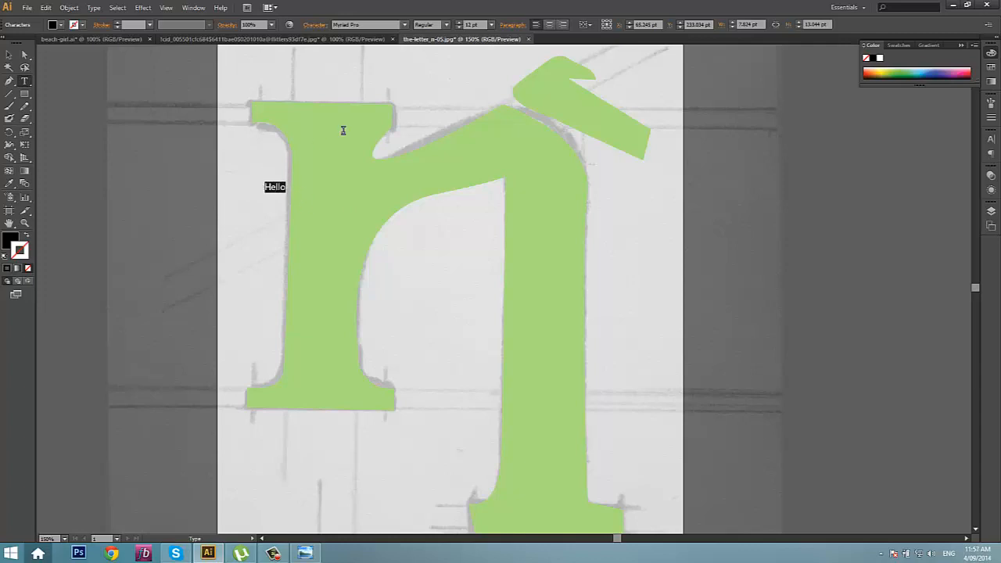
{"action": "left_click", "coordinate": [460, 23]}
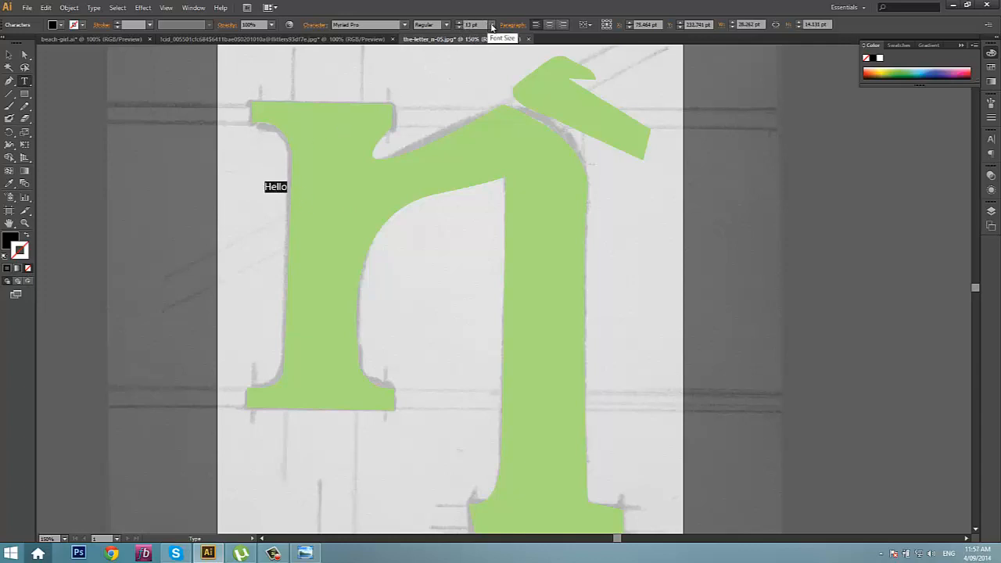
{"action": "left_click", "coordinate": [491, 25]}
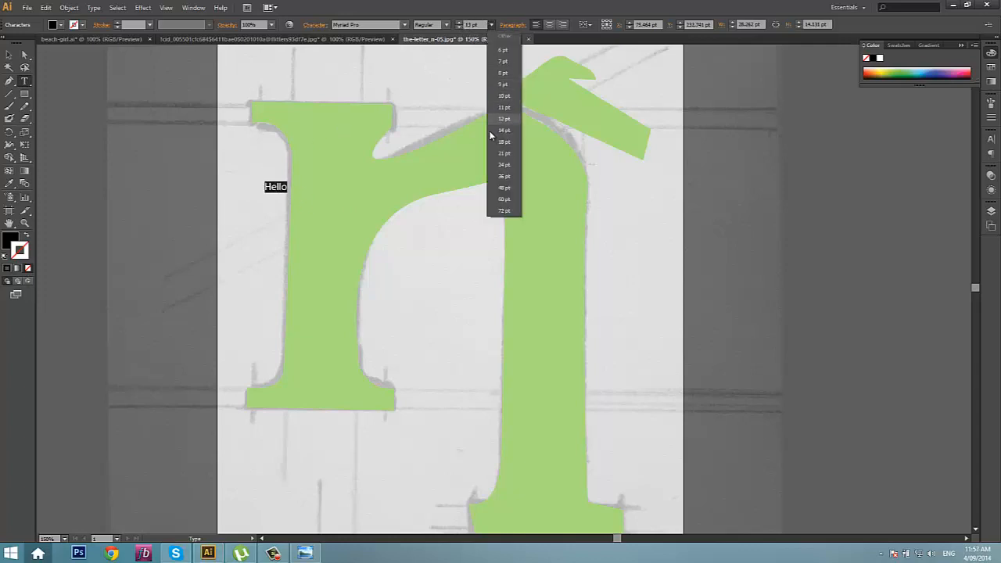
{"action": "left_click", "coordinate": [505, 177]}
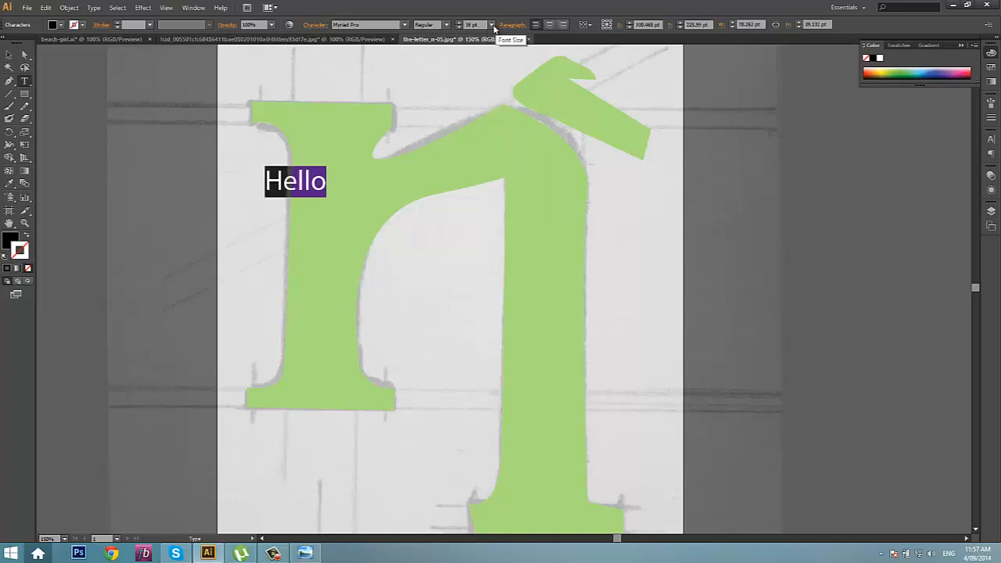
Make the Hello text Italic and move it beside the top serif to X 269.079 pt, Y 135.323 pt
{"action": "left_click", "coordinate": [446, 24]}
{"action": "left_click", "coordinate": [436, 94]}
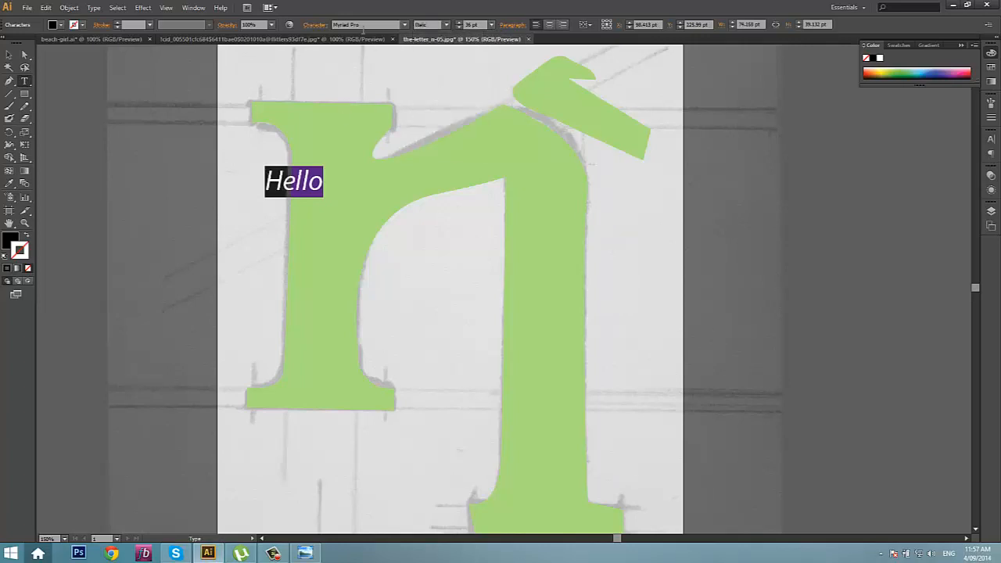
{"action": "left_click", "coordinate": [405, 24]}
{"action": "left_click", "coordinate": [390, 3]}
{"action": "left_click", "coordinate": [8, 55]}
{"action": "left_click_drag", "start_coordinate": [294, 187], "coordinate": [429, 116]}
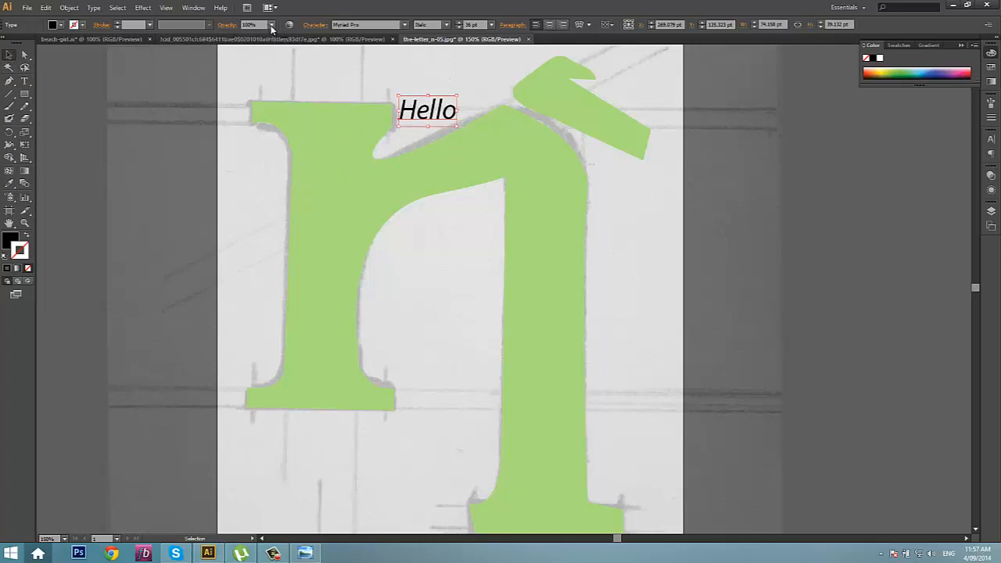
Lower the Hello text's opacity to 50%, further to 20%, and move it partly over the top serif to X 213.079 pt, Y 131.323 pt
{"action": "left_click", "coordinate": [270, 26]}
{"action": "left_click", "coordinate": [285, 95]}
{"action": "left_click", "coordinate": [271, 26]}
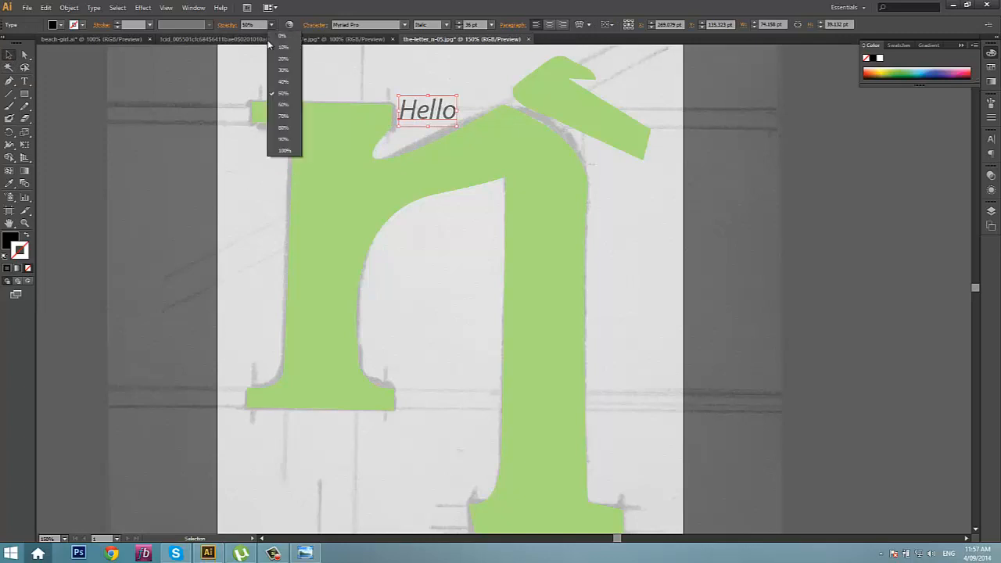
{"action": "left_click", "coordinate": [278, 66]}
{"action": "left_click_drag", "start_coordinate": [424, 111], "coordinate": [381, 110]}
{"action": "left_click", "coordinate": [472, 84]}
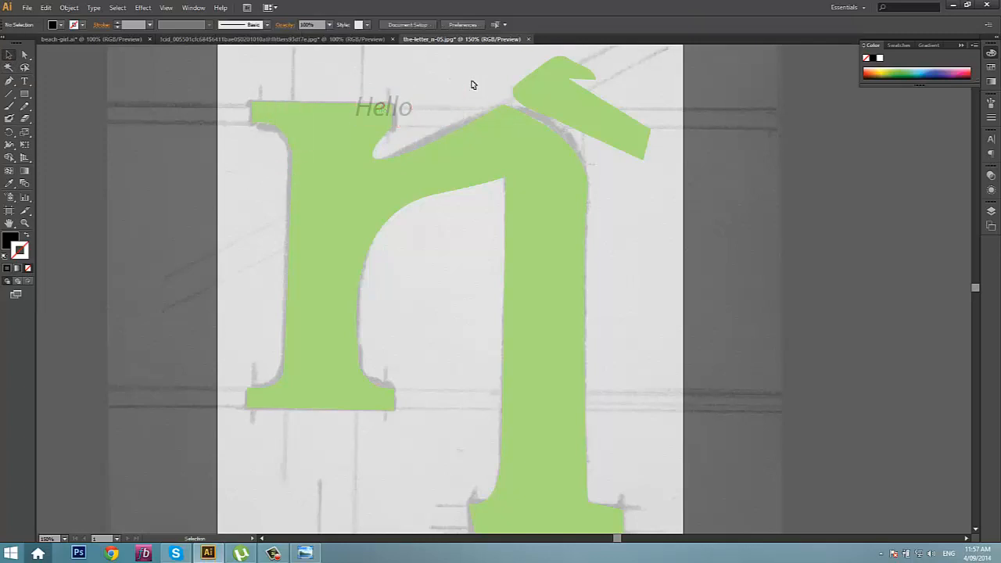
Set the Hello text's opacity to 100% and deselect it
{"action": "left_click", "coordinate": [405, 109]}
{"action": "left_click", "coordinate": [278, 26]}
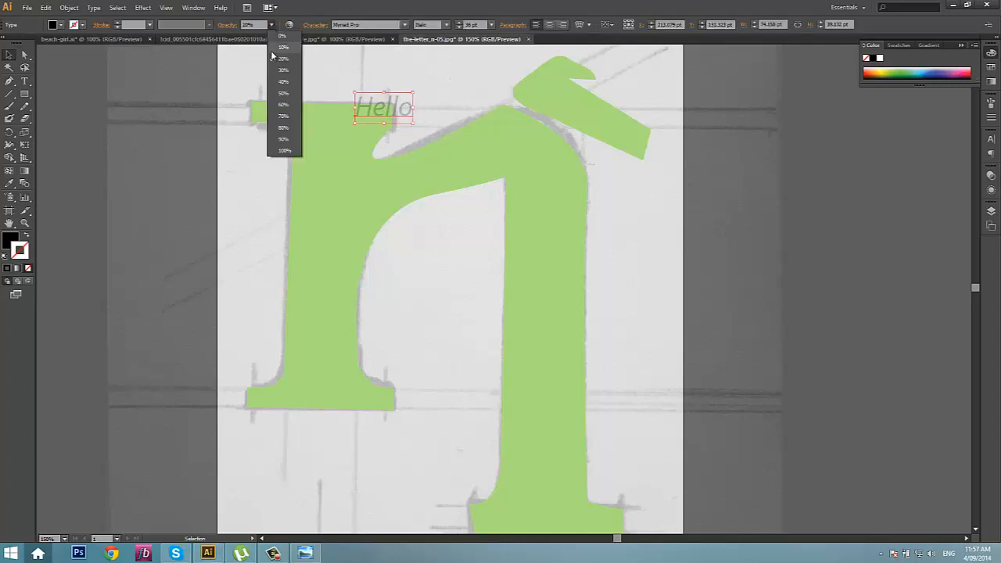
{"action": "left_click", "coordinate": [286, 148]}
{"action": "left_click", "coordinate": [459, 74]}
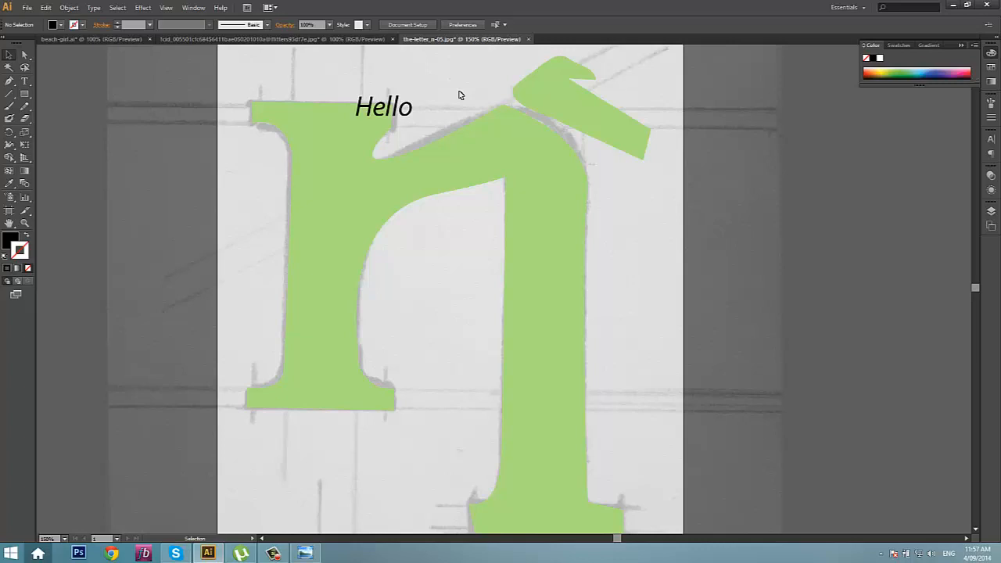
{"action": "left_click", "coordinate": [373, 111]}
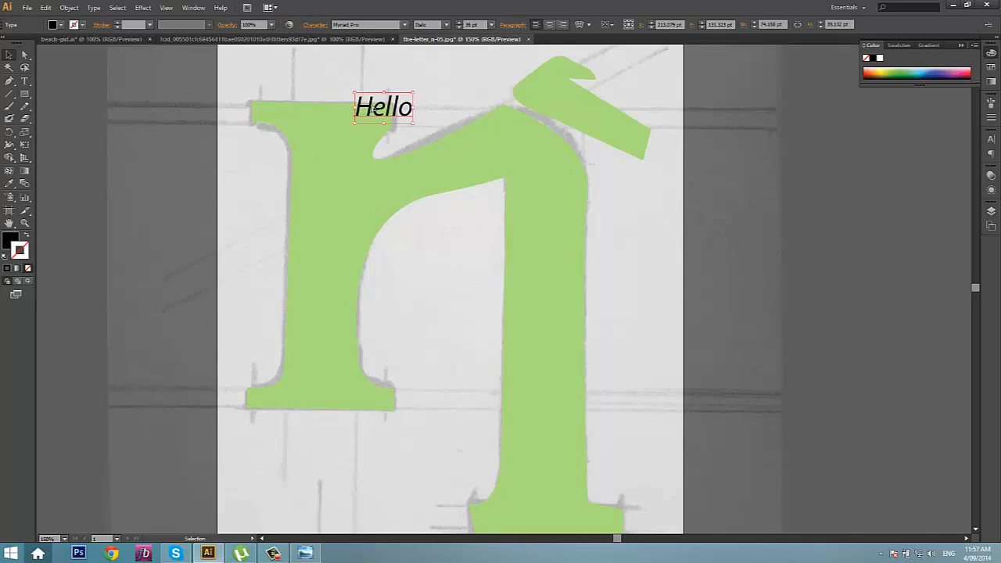
{"action": "left_click", "coordinate": [170, 263]}
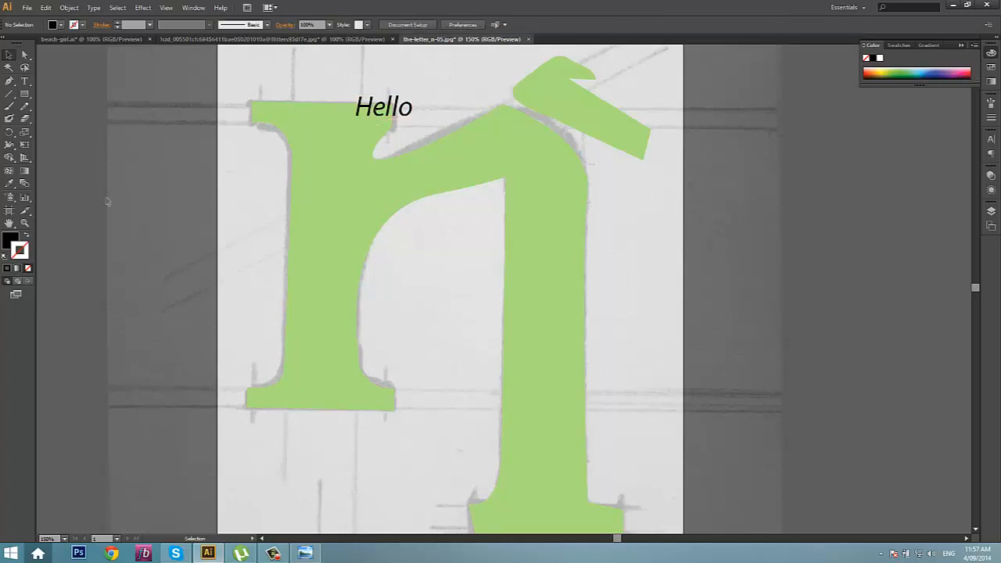
Draw a diagonal line about 275 pt wide and 85 pt high across the first stem and give it a black 1 pt stroke
{"action": "left_click", "coordinate": [10, 93]}
{"action": "left_click_drag", "start_coordinate": [253, 179], "coordinate": [469, 240]}
{"action": "left_click", "coordinate": [460, 206]}
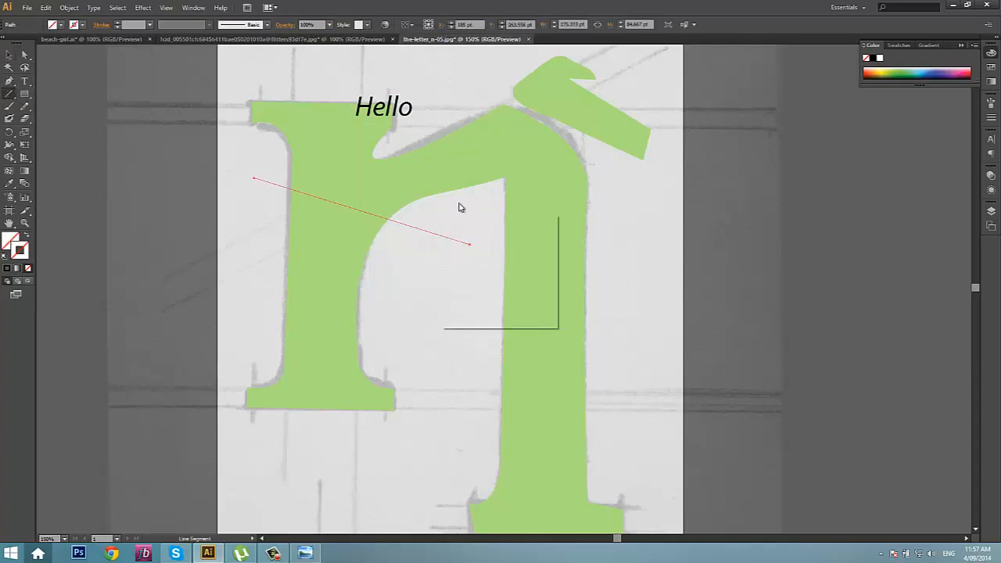
{"action": "left_click", "coordinate": [524, 305]}
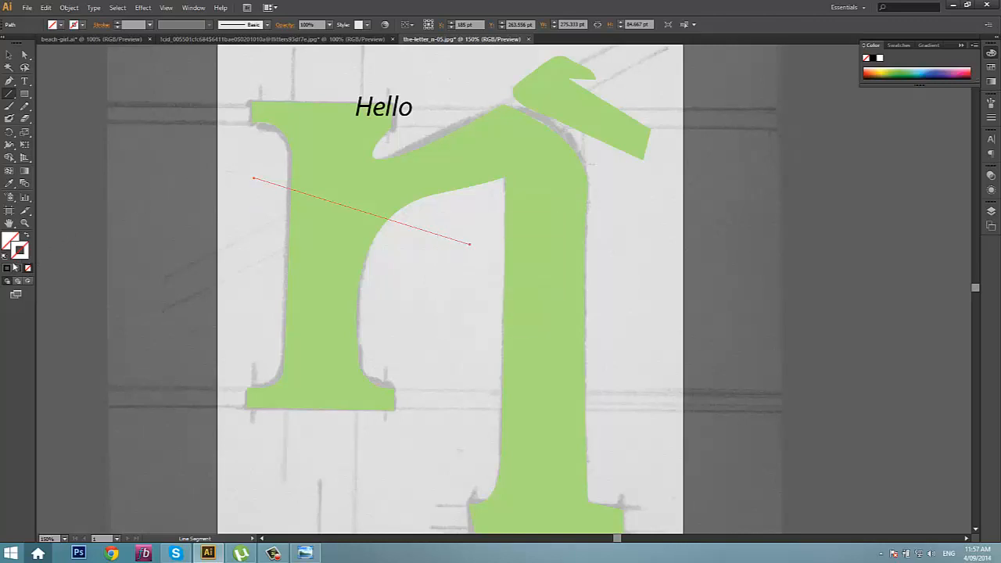
{"action": "left_click", "coordinate": [7, 269]}
{"action": "left_click", "coordinate": [10, 67]}
{"action": "left_click", "coordinate": [9, 55]}
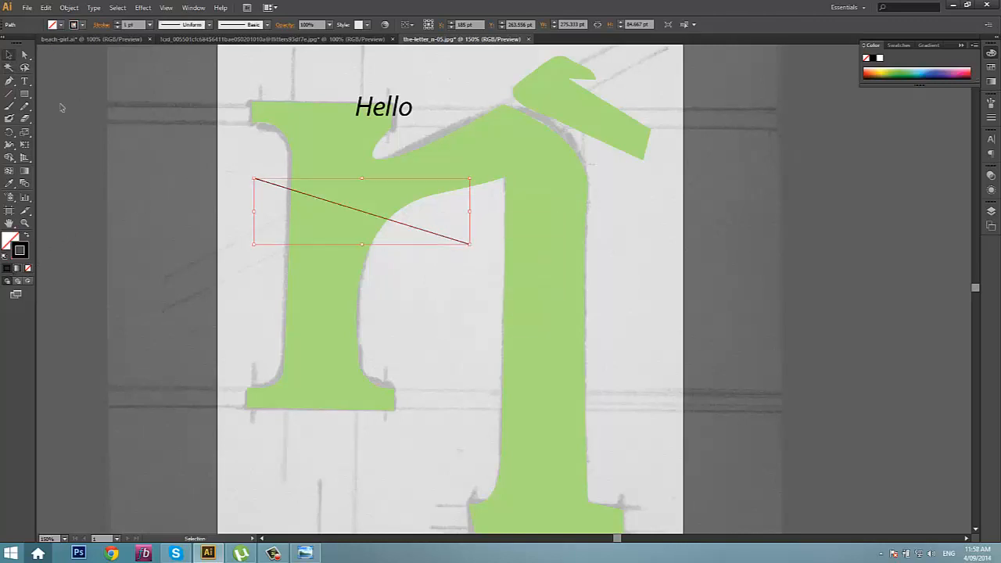
{"action": "left_click", "coordinate": [62, 108]}
Draw four more straight black lines at different angles across the letter's arch and second stem with the Line Segment tool
{"action": "left_click", "coordinate": [9, 94]}
{"action": "left_click_drag", "start_coordinate": [545, 167], "coordinate": [524, 264]}
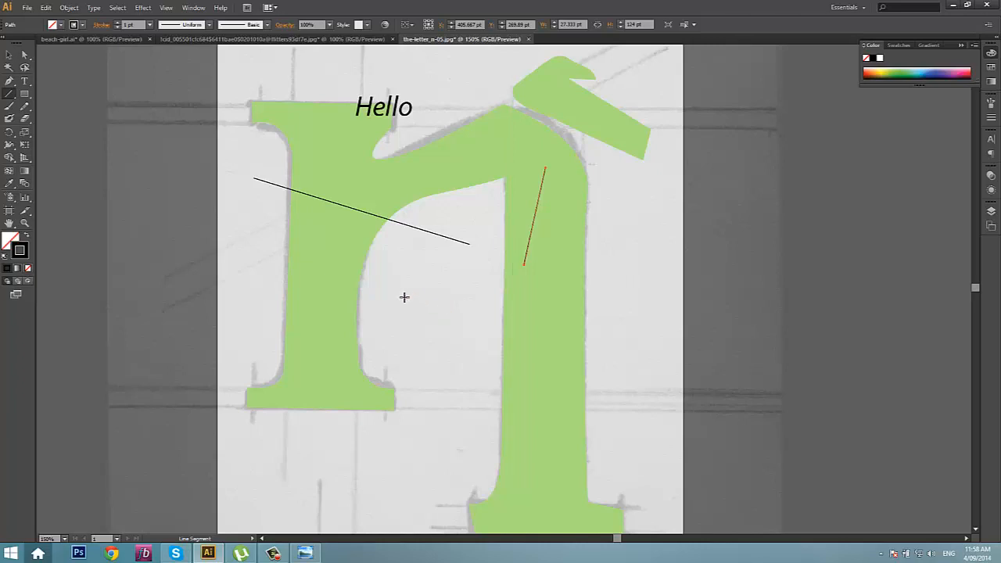
{"action": "left_click_drag", "start_coordinate": [420, 327], "coordinate": [532, 109]}
{"action": "left_click_drag", "start_coordinate": [366, 136], "coordinate": [623, 272]}
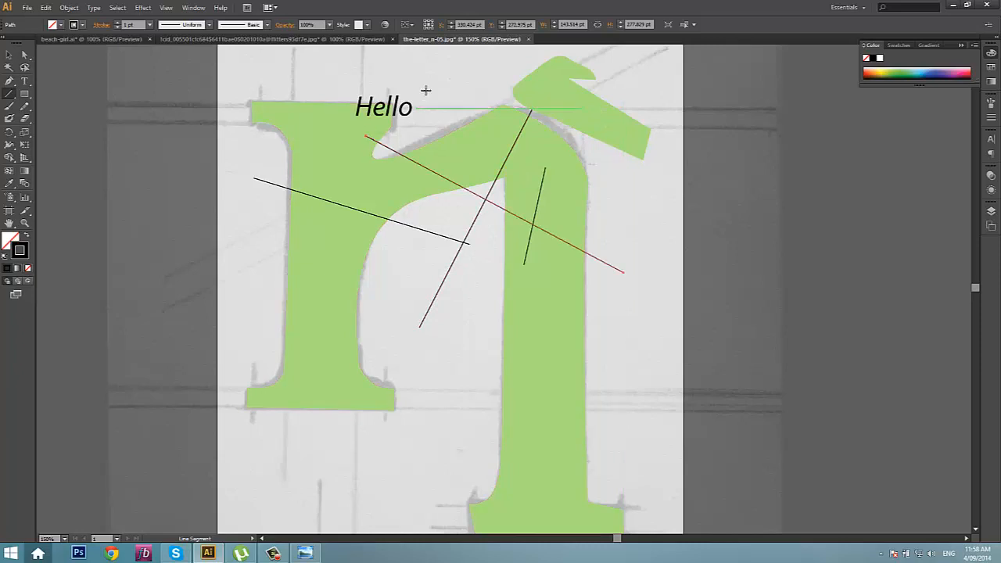
{"action": "left_click_drag", "start_coordinate": [426, 89], "coordinate": [462, 154]}
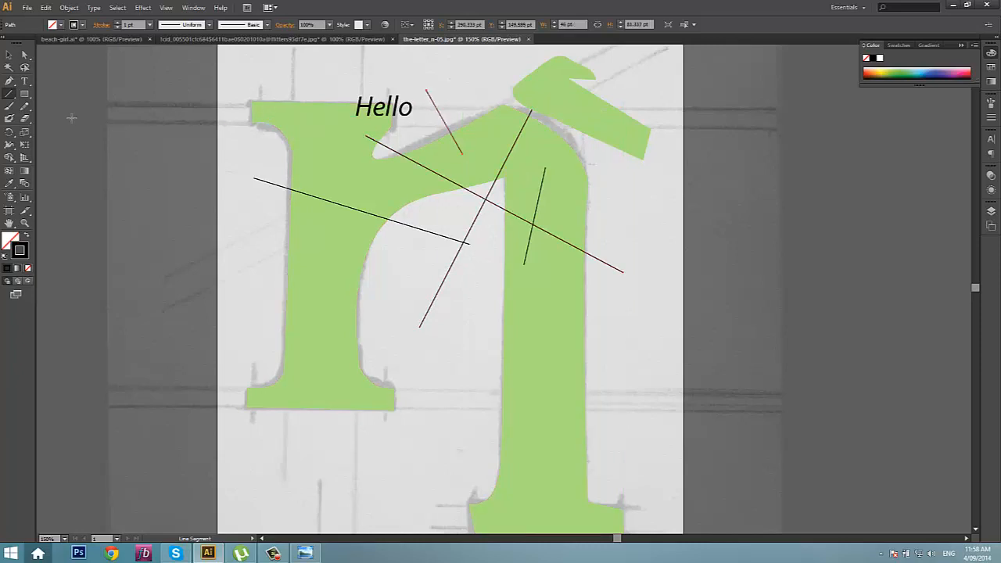
{"action": "left_click", "coordinate": [9, 55]}
{"action": "left_click", "coordinate": [274, 250]}
Draw an open zigzag path of three straight segments across the first stem with the Pen tool, and deselect it
{"action": "left_click", "coordinate": [9, 80]}
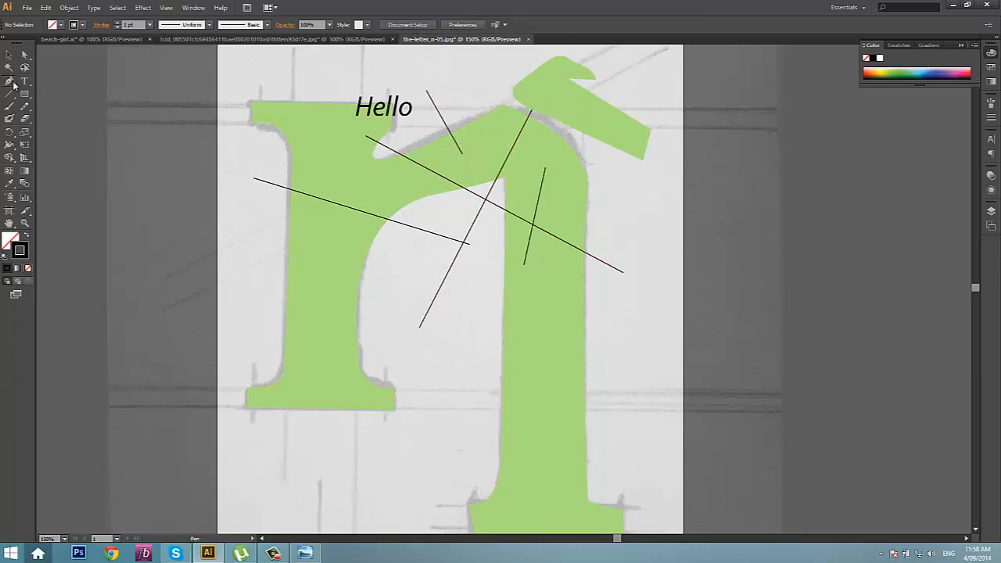
{"action": "left_click", "coordinate": [420, 274]}
{"action": "left_click", "coordinate": [315, 243]}
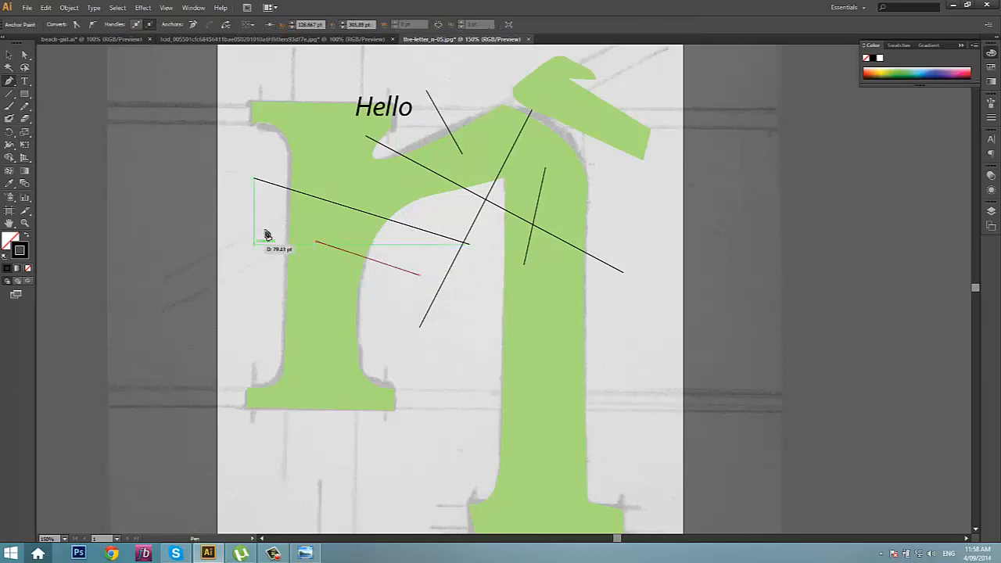
{"action": "left_click", "coordinate": [274, 217]}
{"action": "left_click", "coordinate": [366, 223]}
{"action": "left_click", "coordinate": [9, 54]}
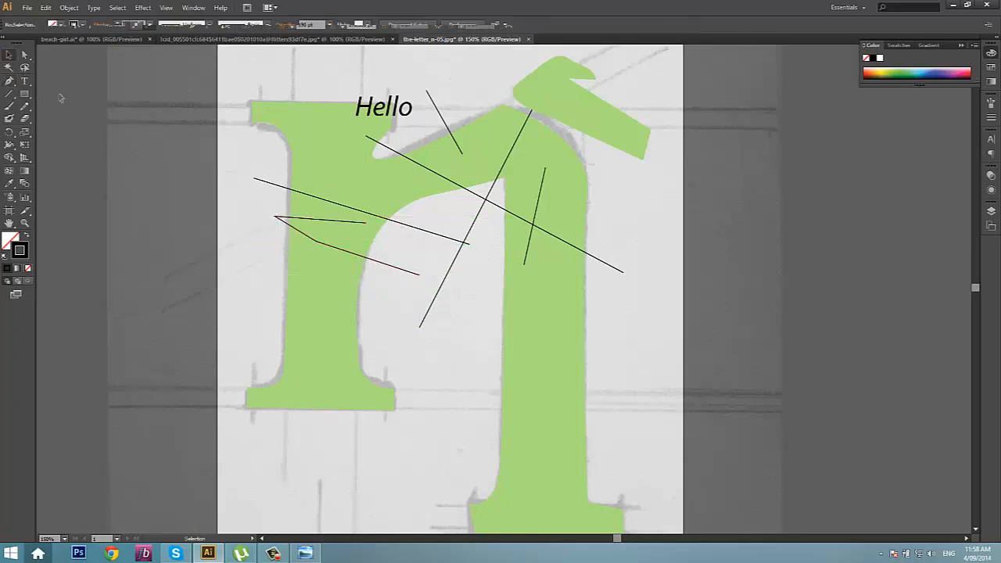
{"action": "key", "text": "ctrl+shift+a"}
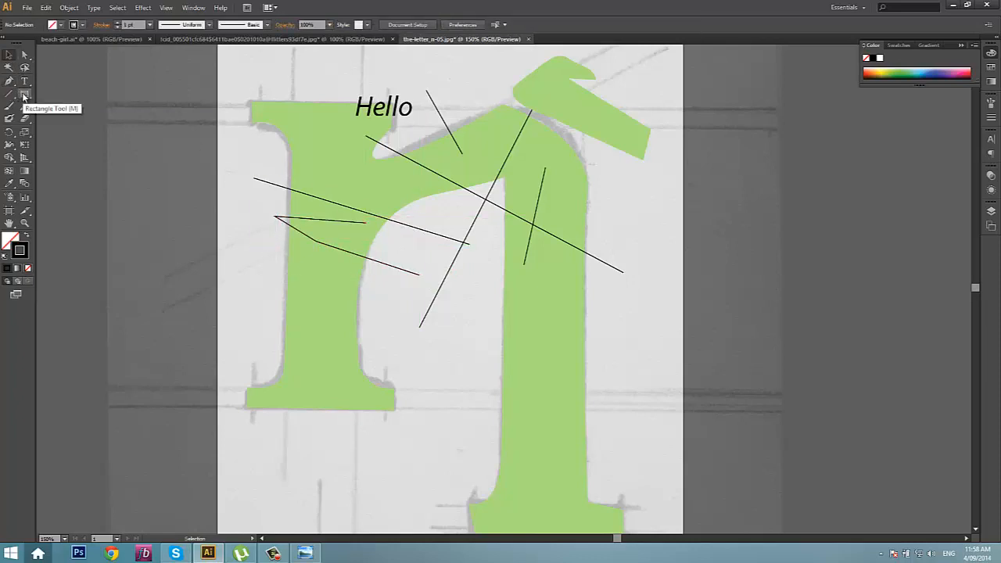
Draw a rectangle about 77 by 49 pt over the first stem's outer edge and a rounded rectangle about 96 by 57 pt below the Hello text
{"action": "left_click", "coordinate": [24, 96]}
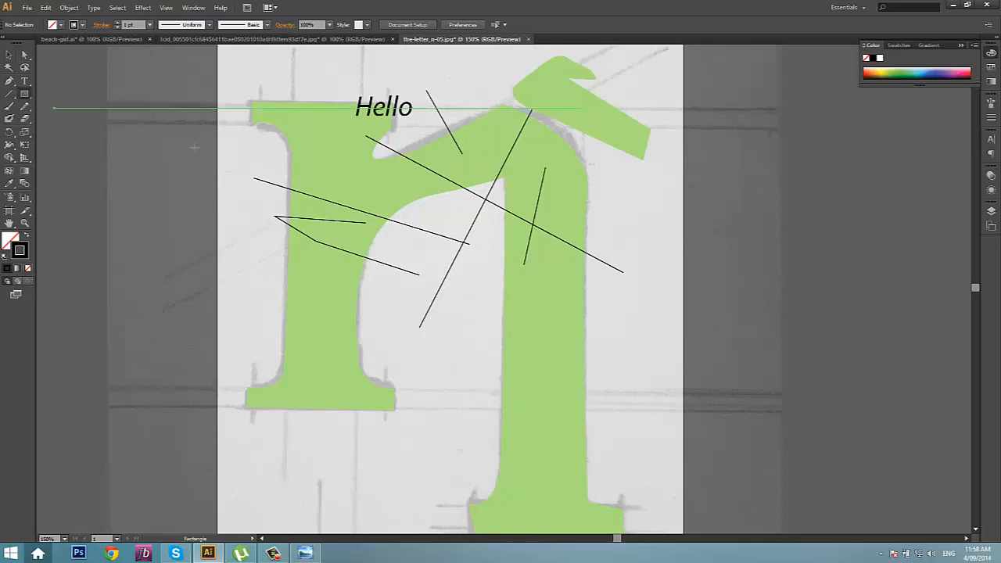
{"action": "left_click_drag", "start_coordinate": [259, 148], "coordinate": [319, 186]}
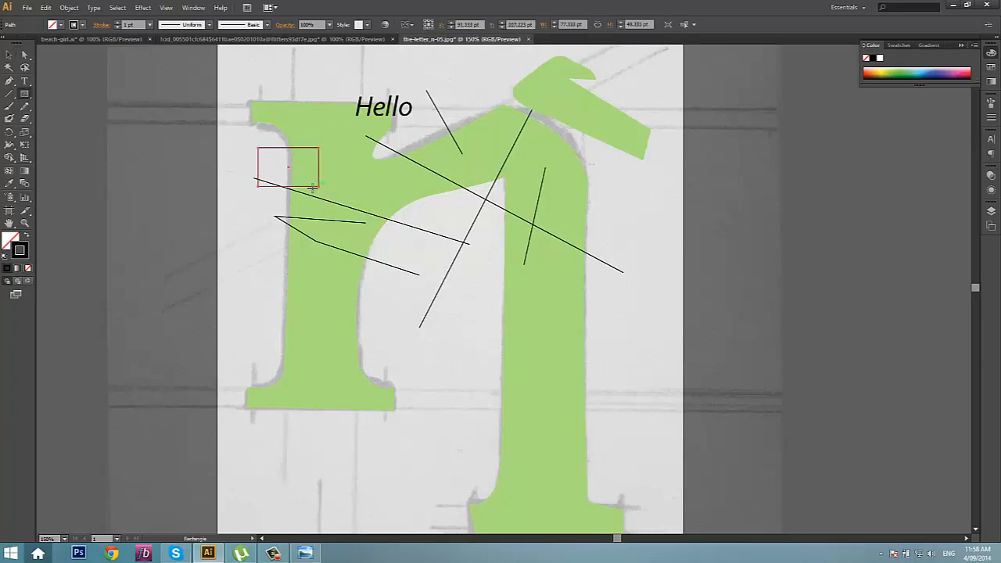
{"action": "left_click", "coordinate": [26, 97]}
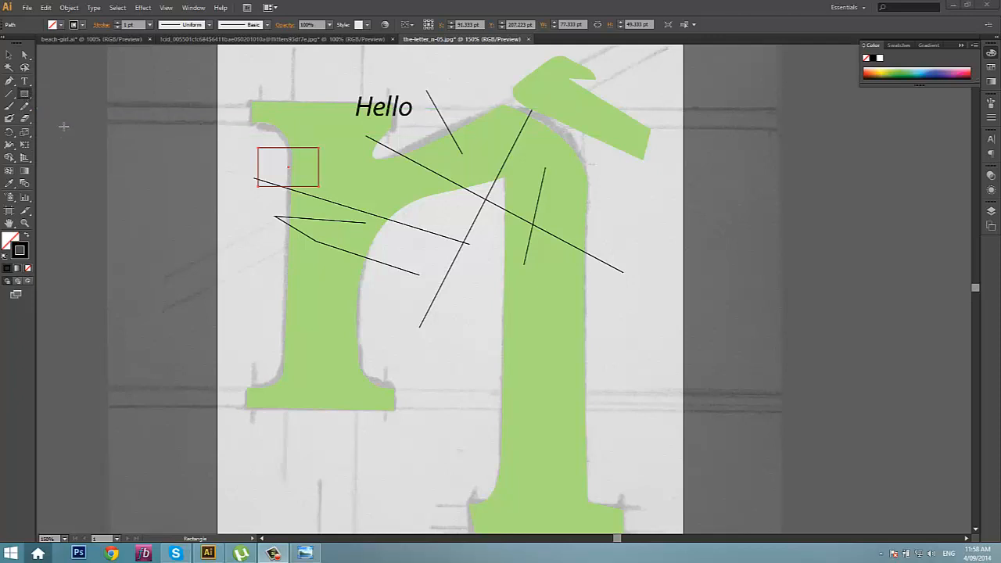
{"action": "left_click", "coordinate": [26, 94]}
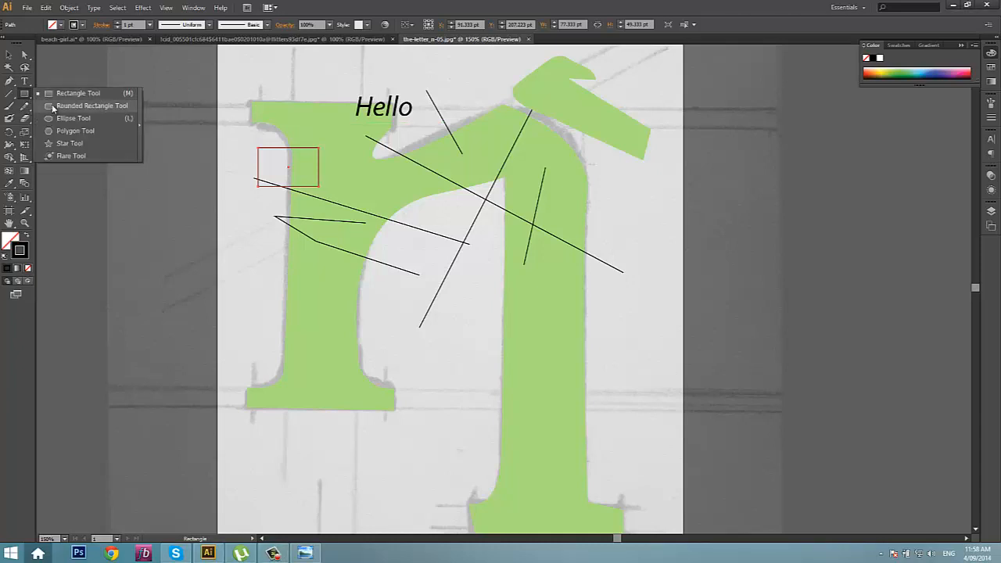
{"action": "left_click", "coordinate": [78, 106]}
{"action": "left_click_drag", "start_coordinate": [309, 123], "coordinate": [383, 166]}
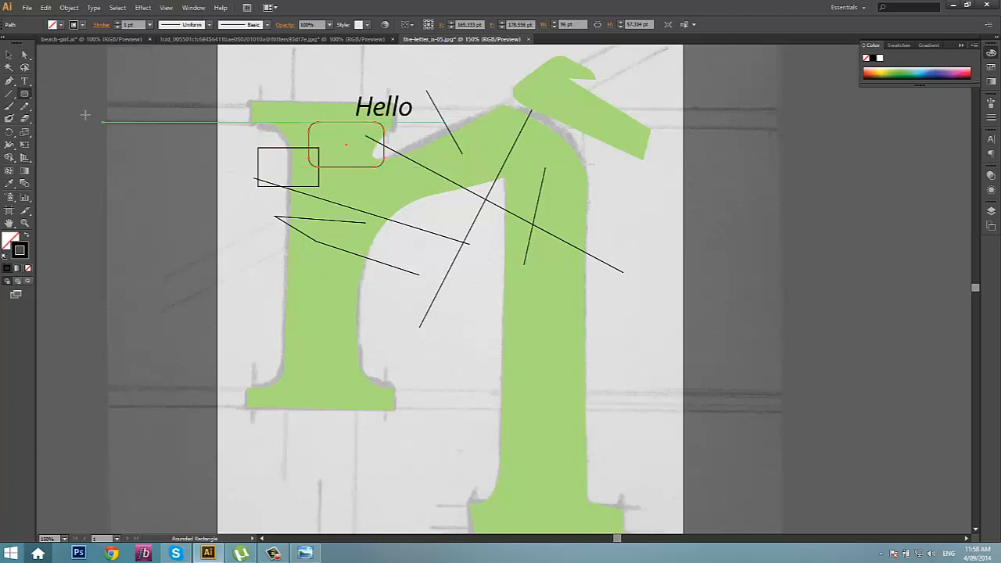
Draw an ellipse about 201 by 186 pt over the counter and second stem of the letter
{"action": "left_click", "coordinate": [26, 95]}
{"action": "left_click", "coordinate": [54, 117]}
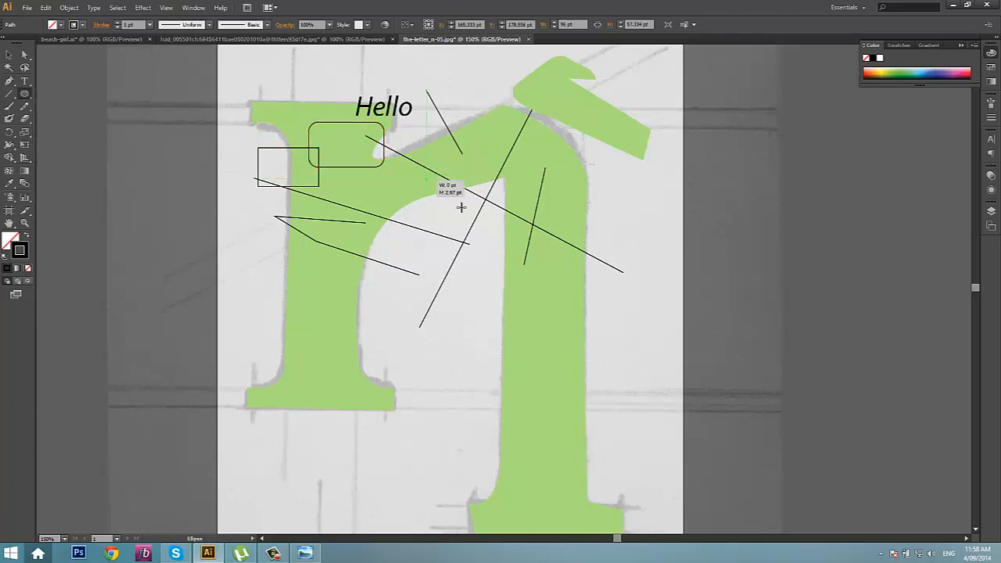
{"action": "left_click_drag", "start_coordinate": [429, 180], "coordinate": [584, 323]}
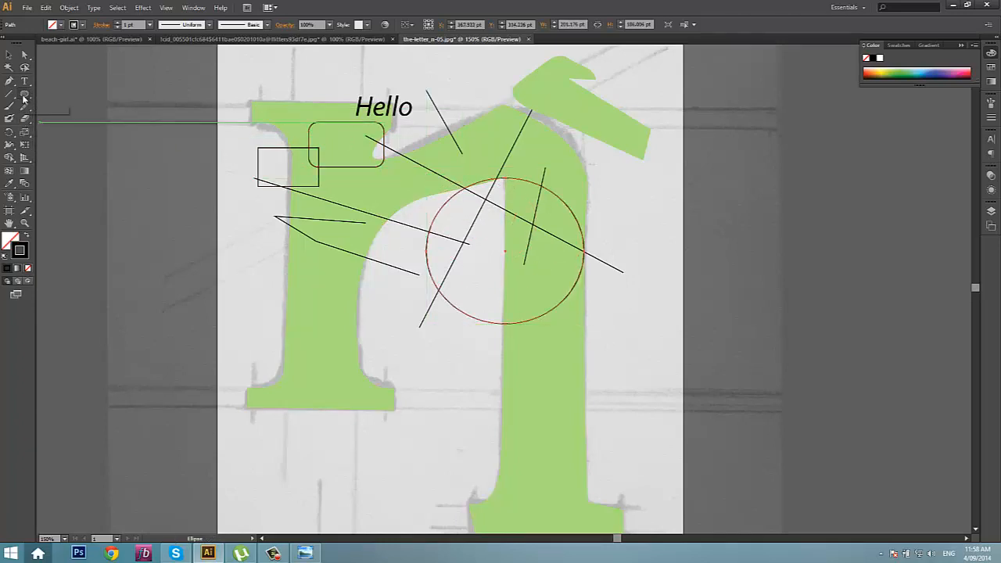
Draw a five-pointed star about 119 by 125 pt over the middle of the letter's first stem with the Star tool
{"action": "left_click", "coordinate": [24, 94]}
{"action": "left_click", "coordinate": [61, 143]}
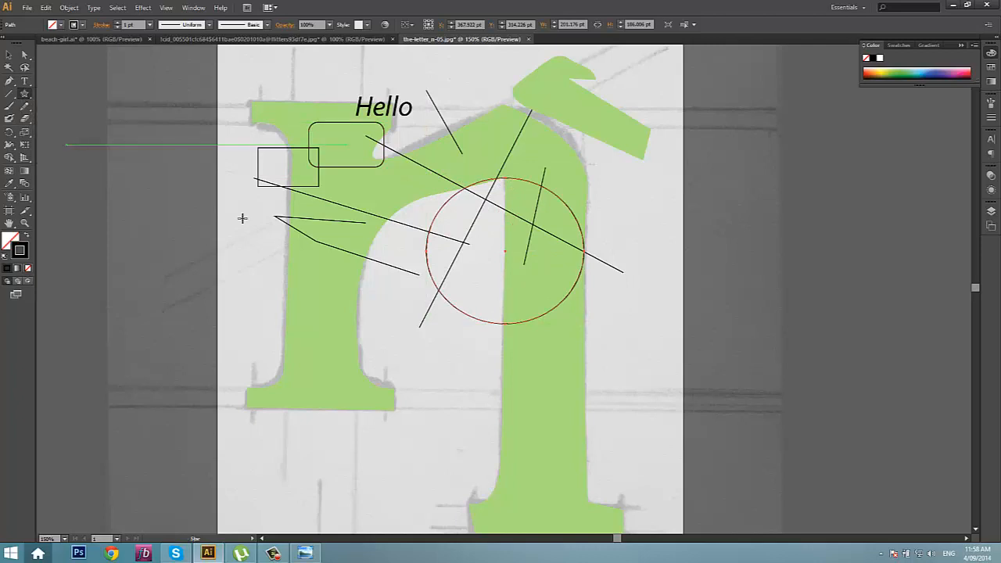
{"action": "left_click_drag", "start_coordinate": [303, 291], "coordinate": [344, 321]}
Fill the star on the first stem with a light pinkish red and deselect it
{"action": "left_click", "coordinate": [11, 241]}
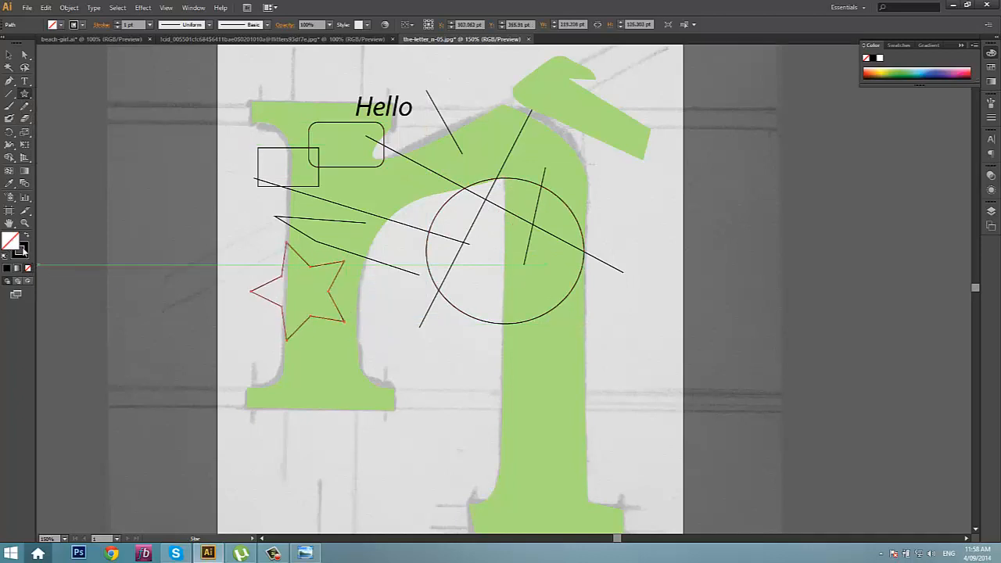
{"action": "left_click", "coordinate": [24, 250]}
{"action": "left_click", "coordinate": [10, 242]}
{"action": "double_click", "coordinate": [10, 242]}
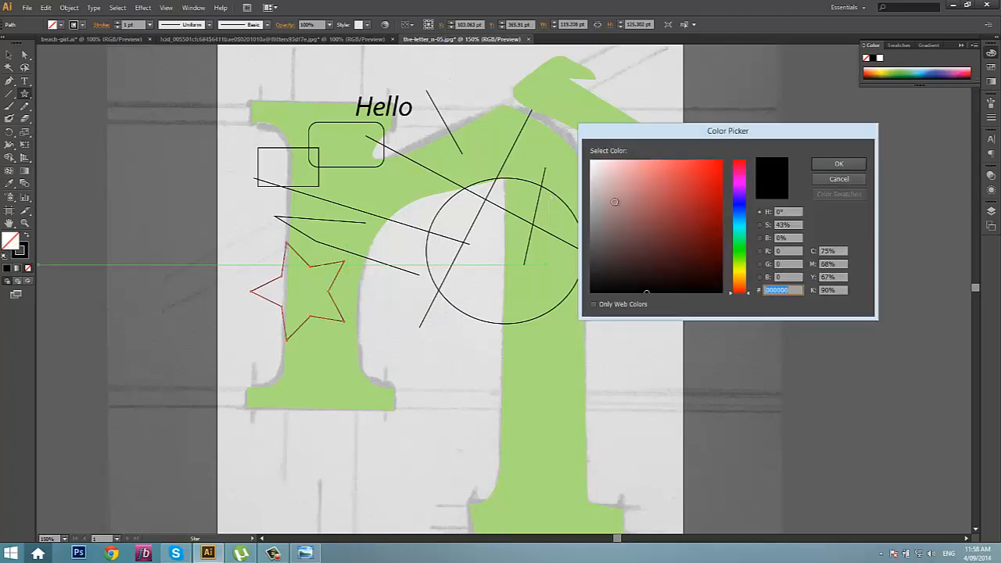
{"action": "left_click", "coordinate": [632, 175]}
{"action": "left_click", "coordinate": [837, 165]}
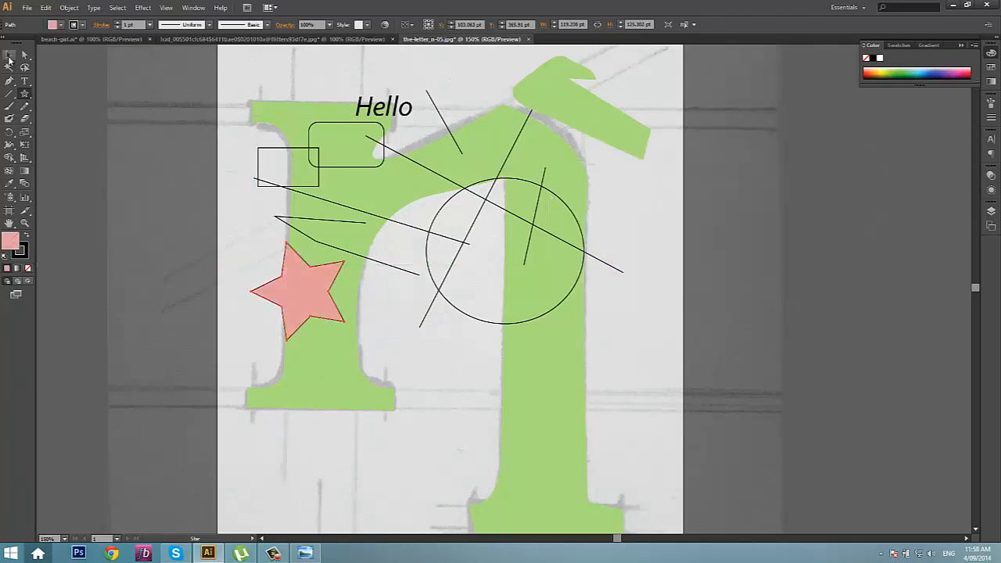
{"action": "left_click", "coordinate": [9, 55]}
{"action": "left_click", "coordinate": [101, 109]}
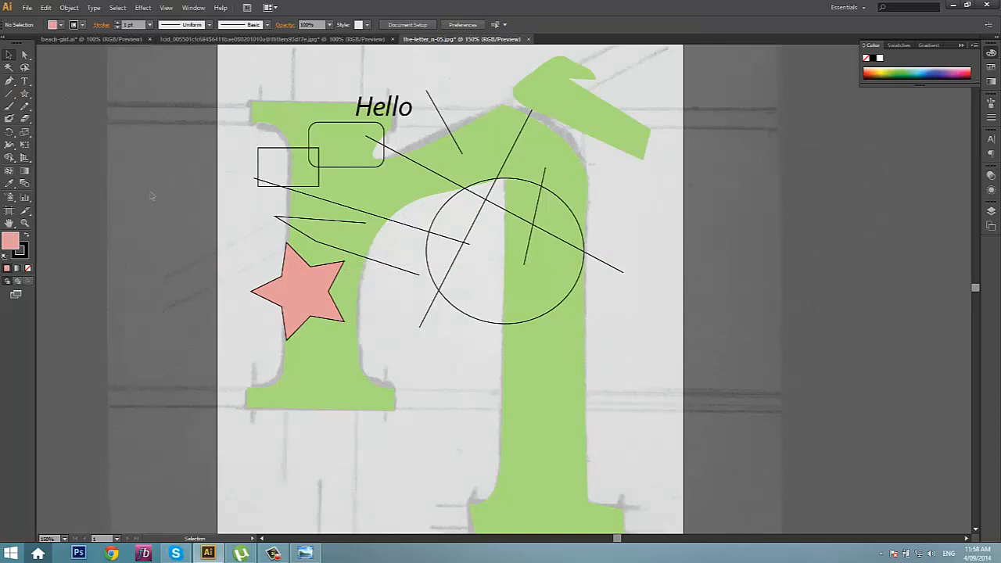
Move the rounded rectangle from below the Hello text into the lower part of the letter's counter, between the two stems
{"action": "left_click", "coordinate": [311, 294]}
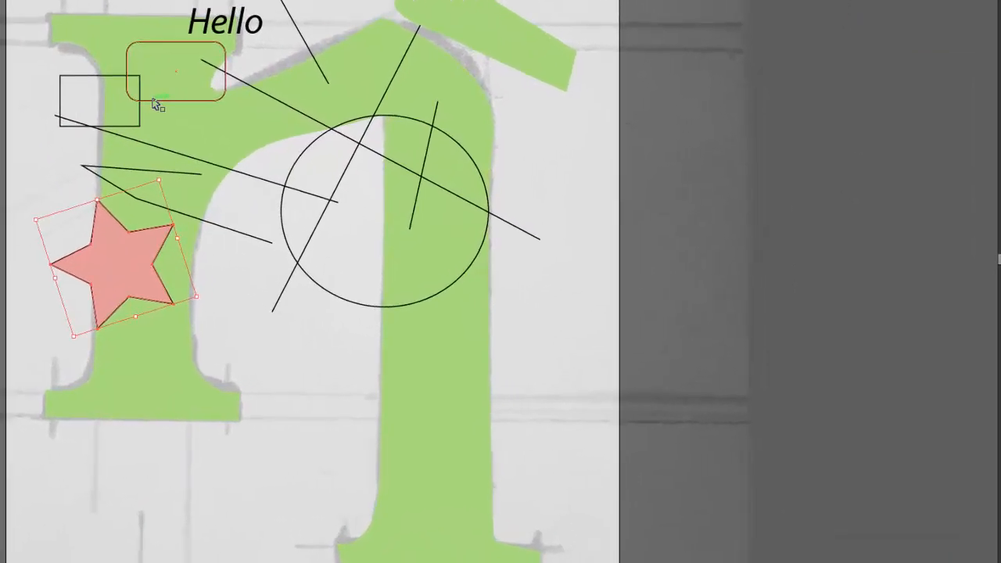
{"action": "left_click_drag", "start_coordinate": [156, 104], "coordinate": [276, 412]}
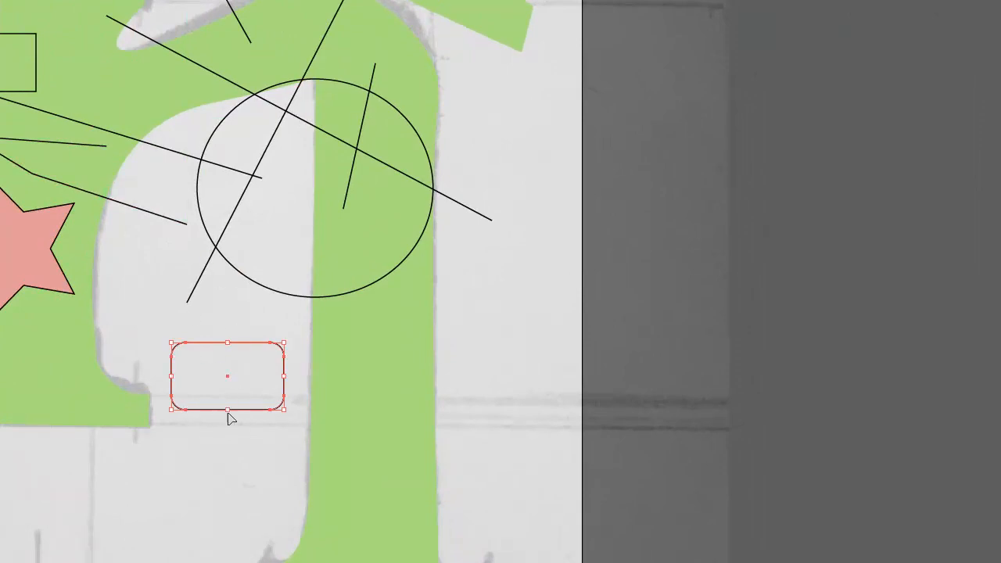
{"action": "left_click_drag", "start_coordinate": [250, 408], "coordinate": [240, 383]}
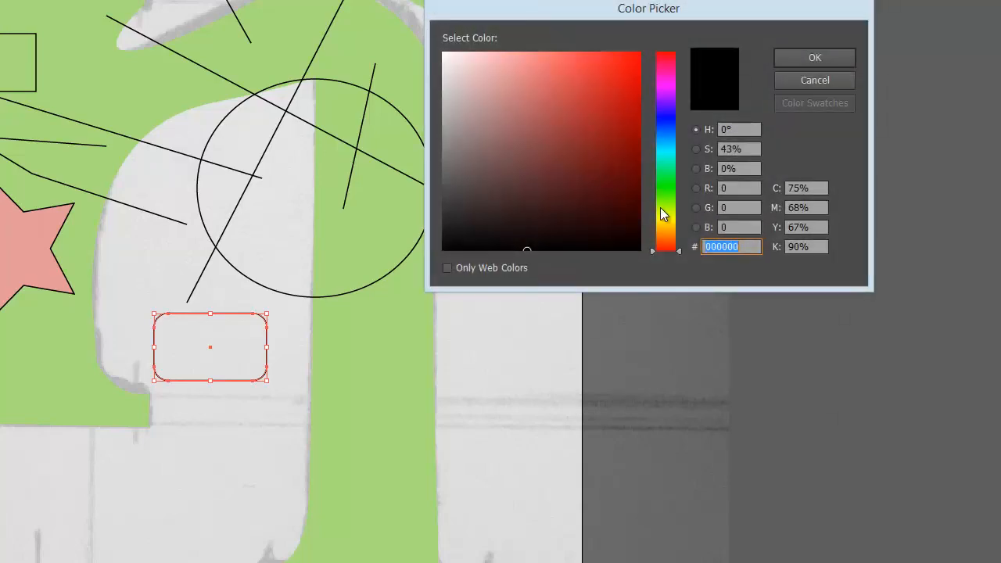
Fill the rounded rectangle in the counter with turquoise and deselect it
{"action": "left_click_drag", "start_coordinate": [661, 209], "coordinate": [667, 150]}
{"action": "left_click_drag", "start_coordinate": [615, 105], "coordinate": [583, 85]}
{"action": "left_click", "coordinate": [815, 58]}
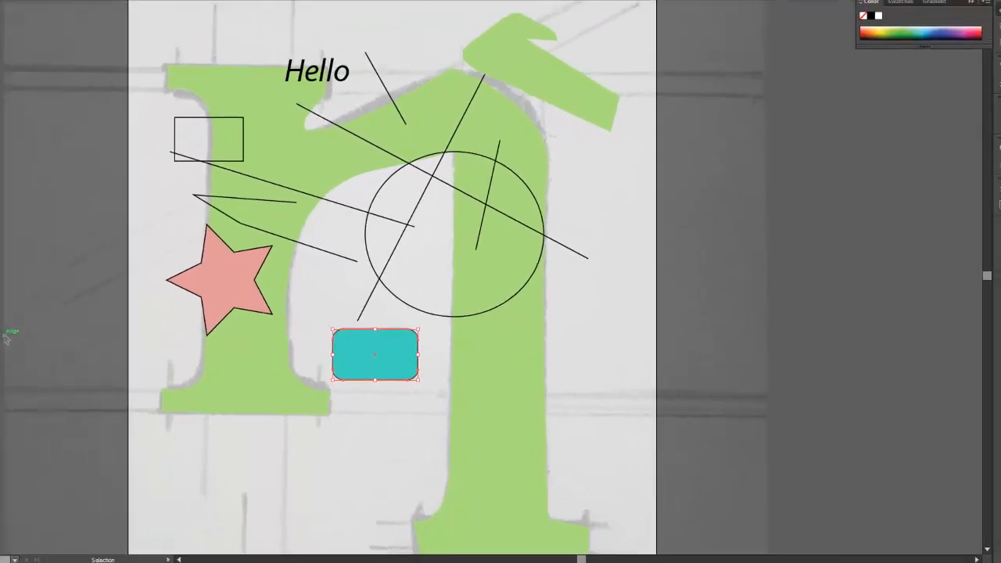
{"action": "left_click", "coordinate": [111, 339]}
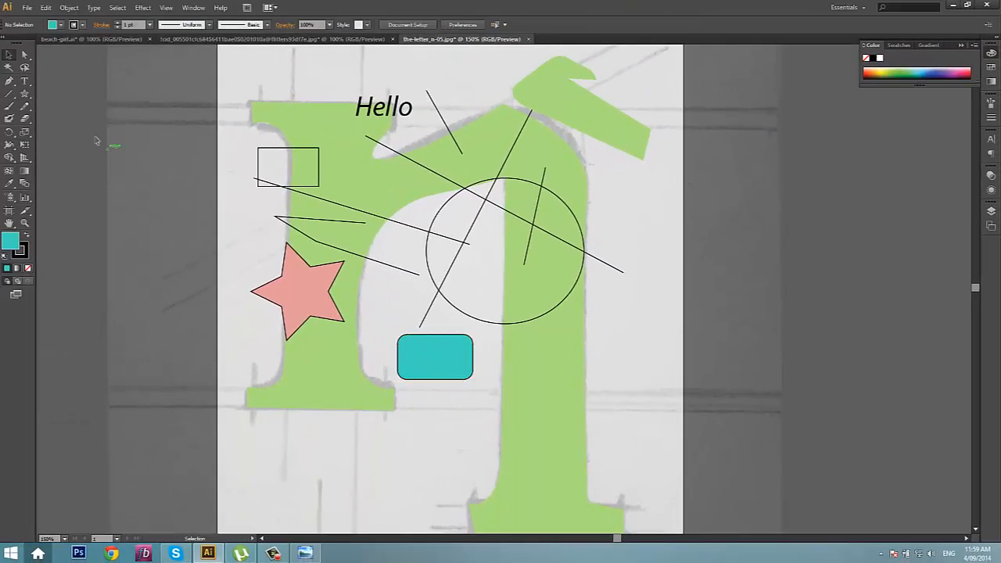
{"action": "left_click_drag", "start_coordinate": [25, 95], "coordinate": [39, 93]}
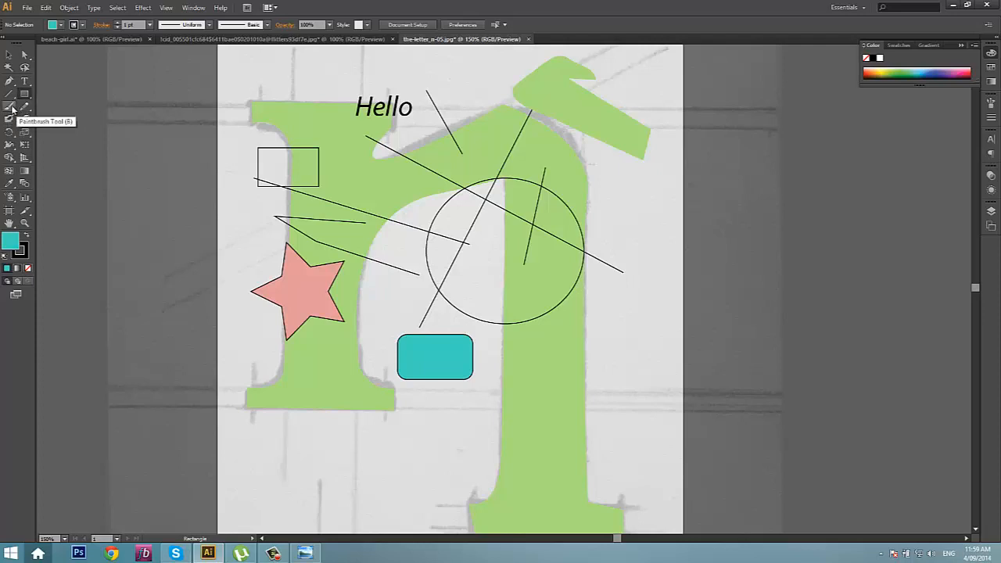
{"action": "left_click", "coordinate": [14, 107]}
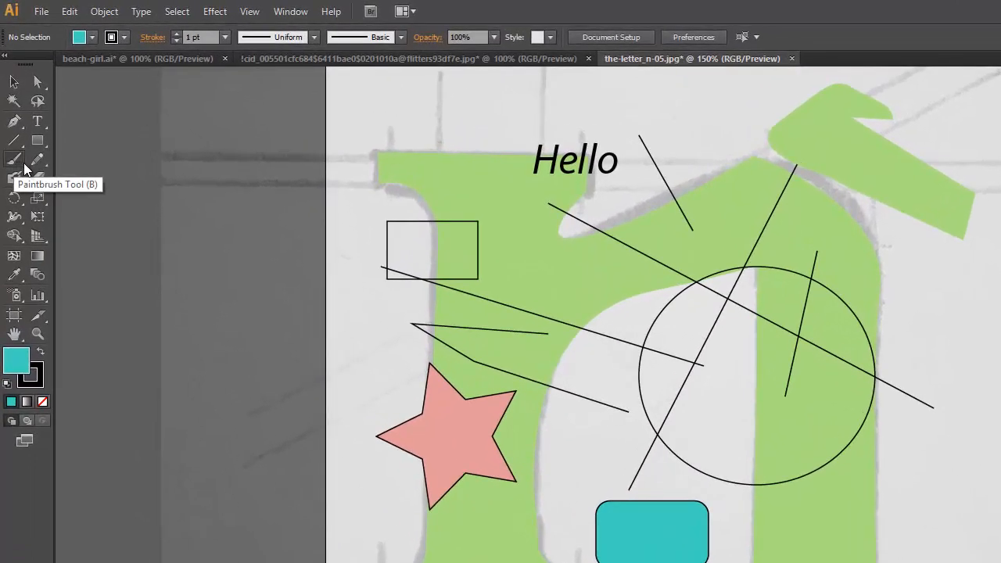
{"action": "left_click", "coordinate": [37, 162]}
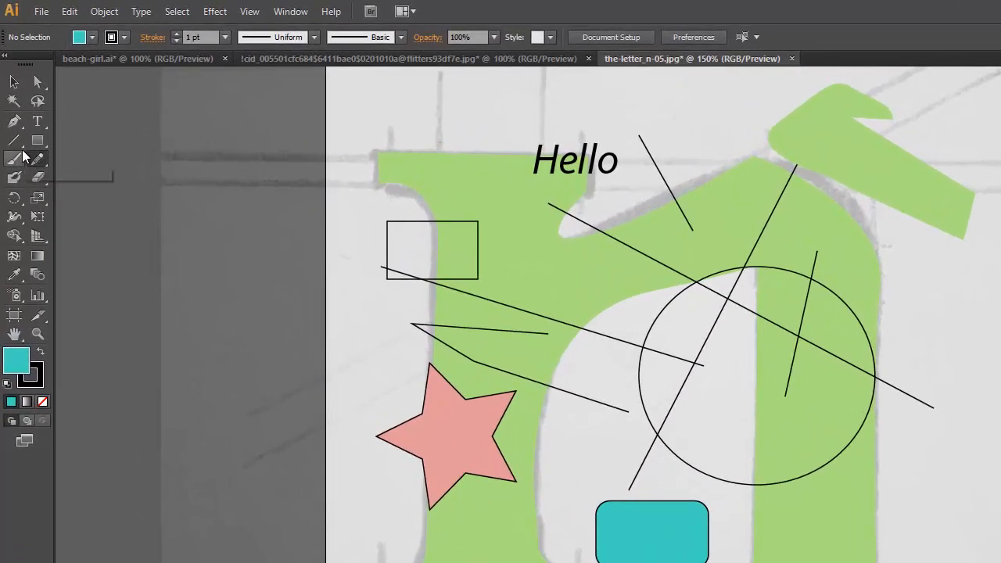
{"action": "left_click", "coordinate": [38, 161]}
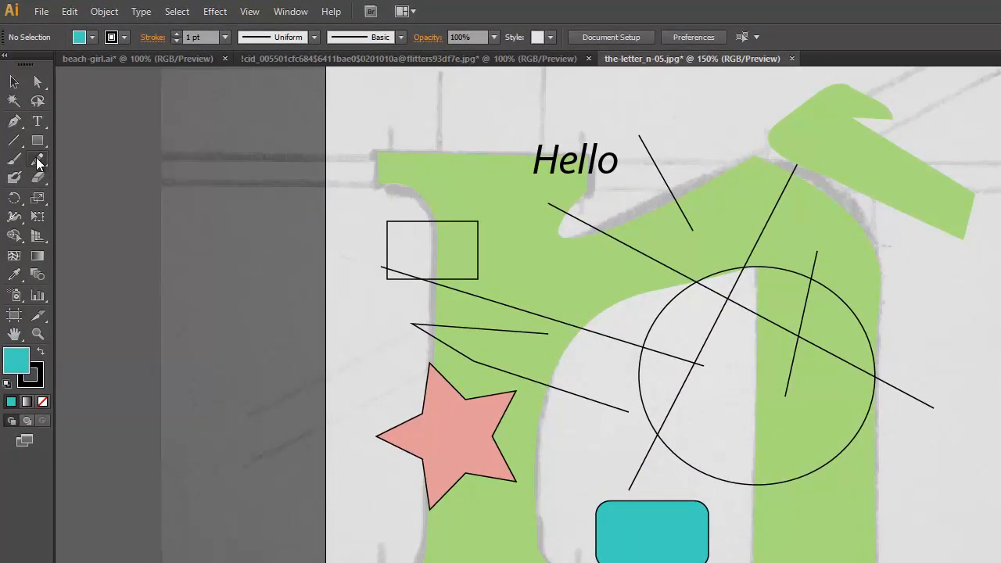
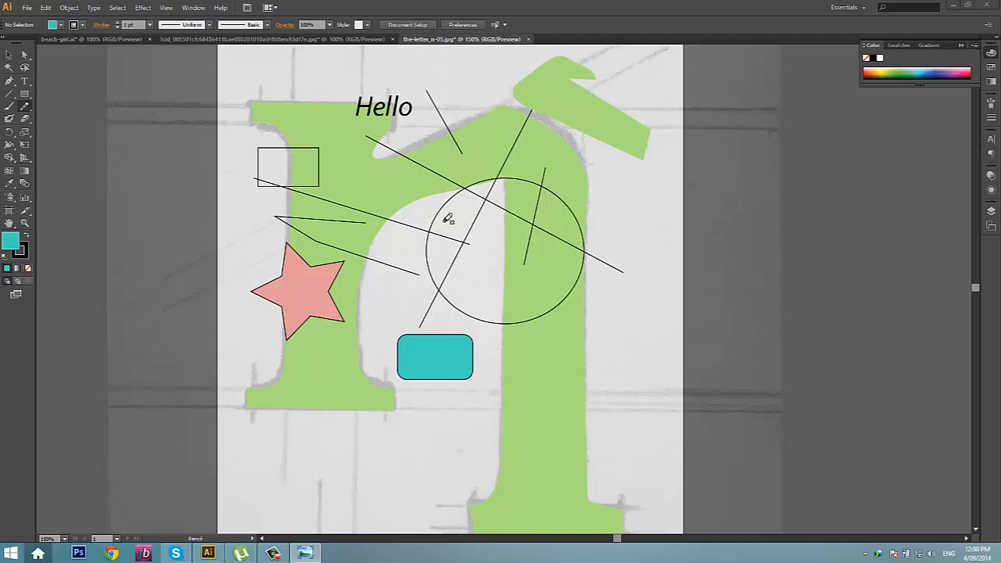
Examine the vector shapes' edges against the sketch image at magnifications up to 1200%
{"action": "left_click", "coordinate": [9, 56]}
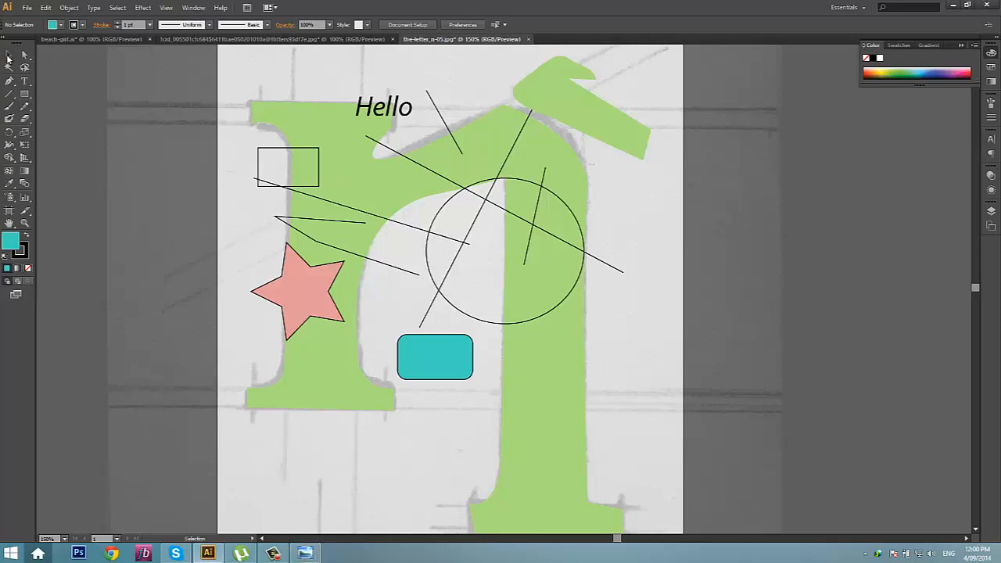
{"action": "left_click", "coordinate": [575, 116]}
{"action": "key", "text": "ctrl+plus"}
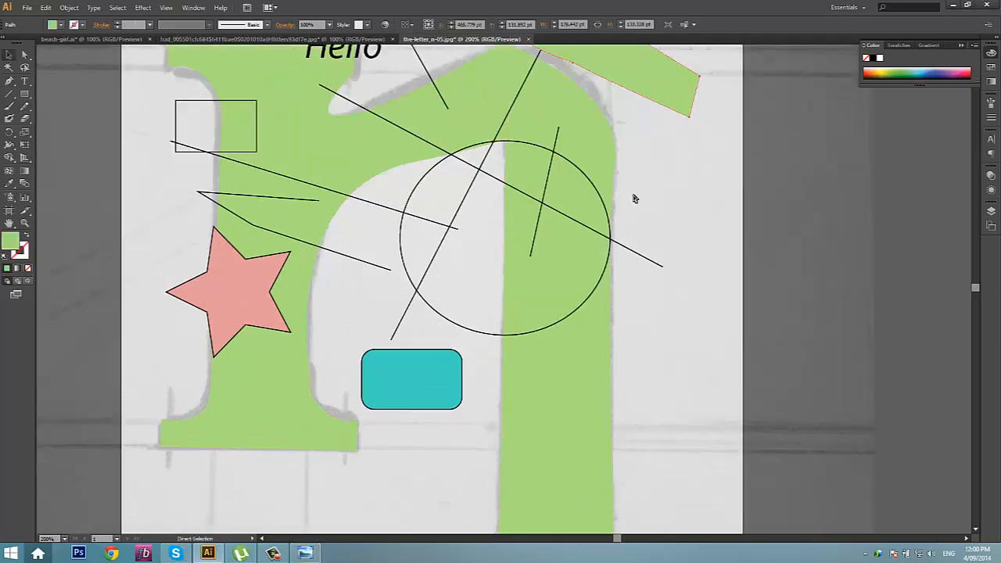
{"action": "key", "text": "ctrl+plus"}
{"action": "key", "text": "ctrl+plus"}
{"action": "key", "text": "ctrl+plus"}
{"action": "key", "text": "ctrl+plus"}
{"action": "key", "text": "ctrl+plus"}
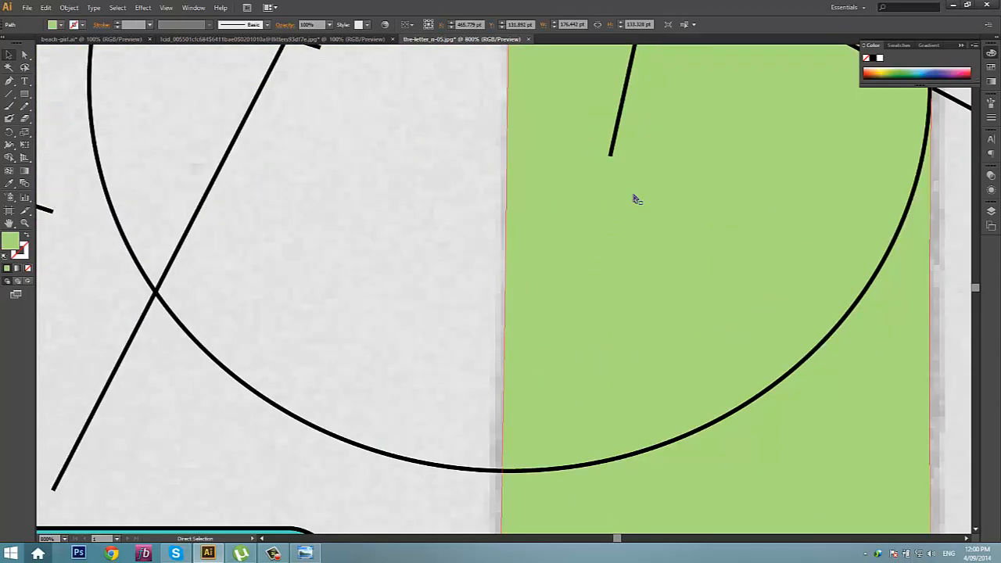
{"action": "scroll", "coordinate": [362, 292], "scroll_direction": "down", "scroll_amount": 3}
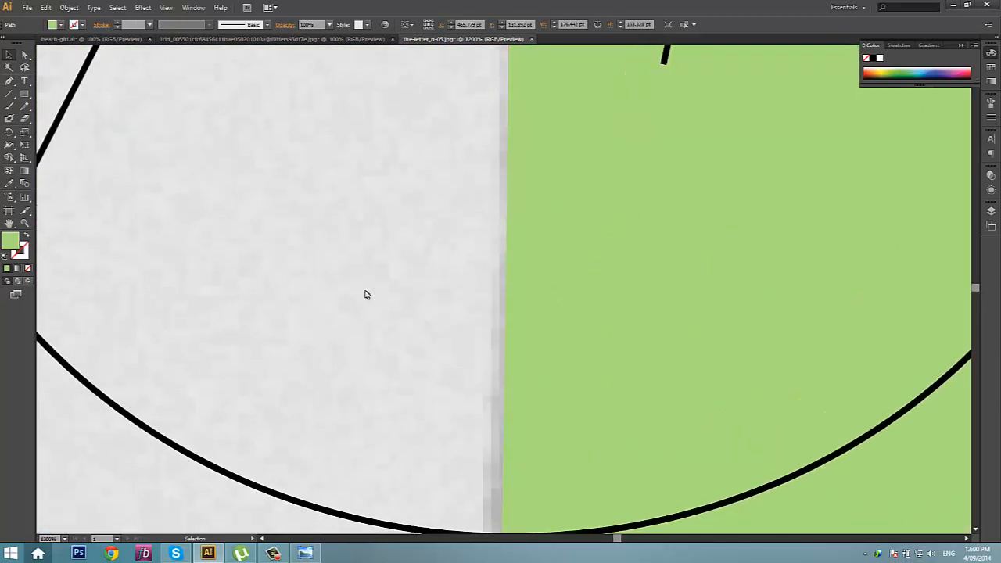
{"action": "scroll", "coordinate": [356, 285], "scroll_direction": "down", "scroll_amount": 2}
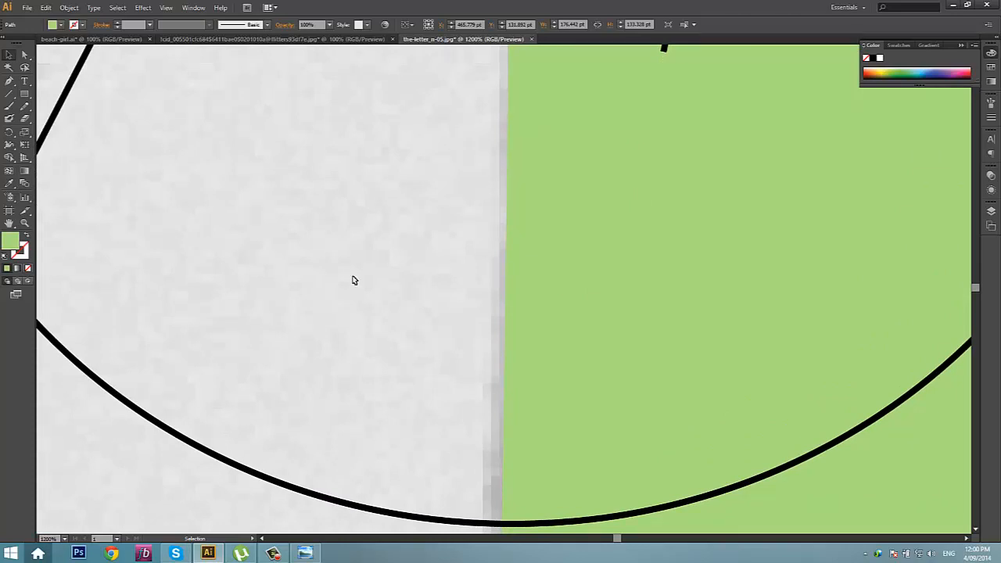
{"action": "key", "text": "a"}
{"action": "key", "text": "v"}
{"action": "key", "text": "ctrl+minus"}
{"action": "key", "text": "ctrl+minus"}
{"action": "key", "text": "ctrl+minus"}
{"action": "key", "text": "ctrl+minus"}
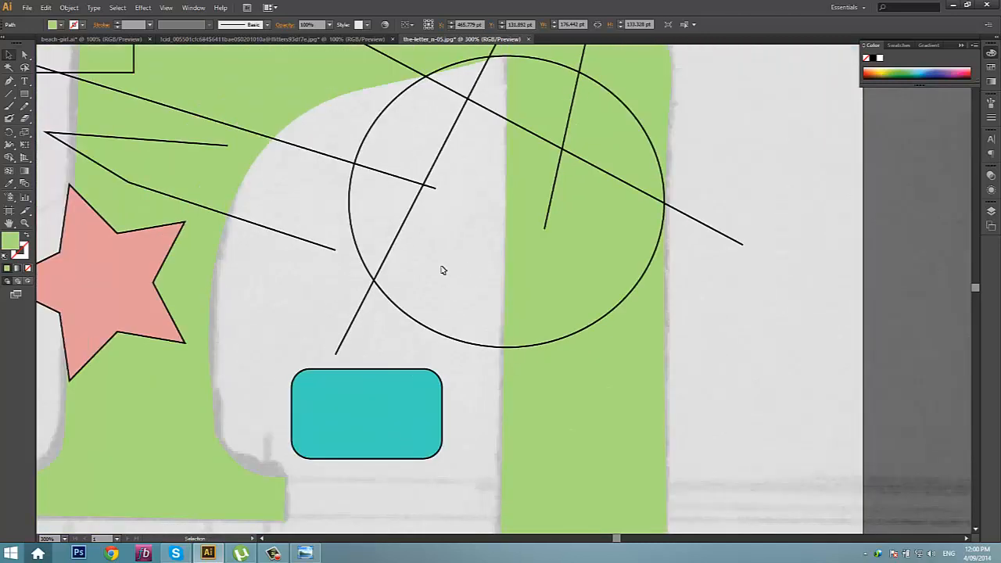
{"action": "scroll", "coordinate": [446, 279], "scroll_direction": "up", "scroll_amount": 3}
{"action": "left_click", "coordinate": [731, 348]}
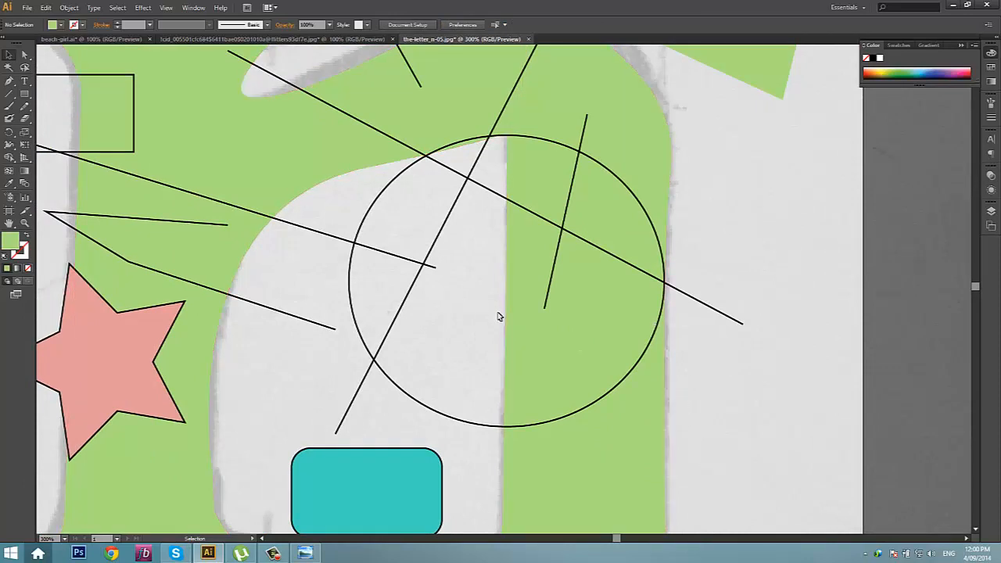
Move the ellipse off the counter so it is centred on the second stem's outer edge, and deselect it
{"action": "left_click_drag", "start_coordinate": [381, 201], "coordinate": [455, 200]}
{"action": "left_click_drag", "start_coordinate": [702, 190], "coordinate": [761, 216]}
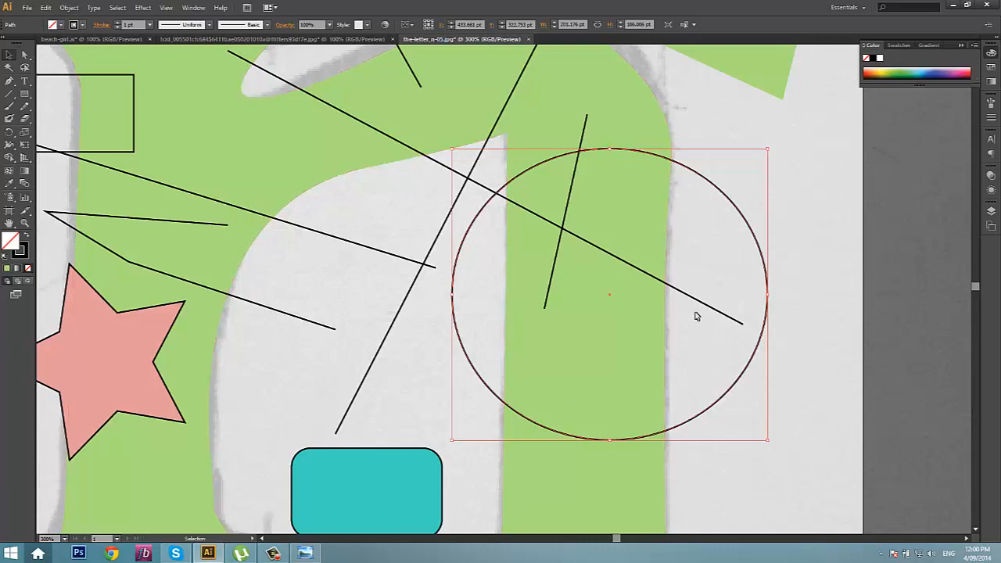
{"action": "left_click_drag", "start_coordinate": [656, 156], "coordinate": [718, 115]}
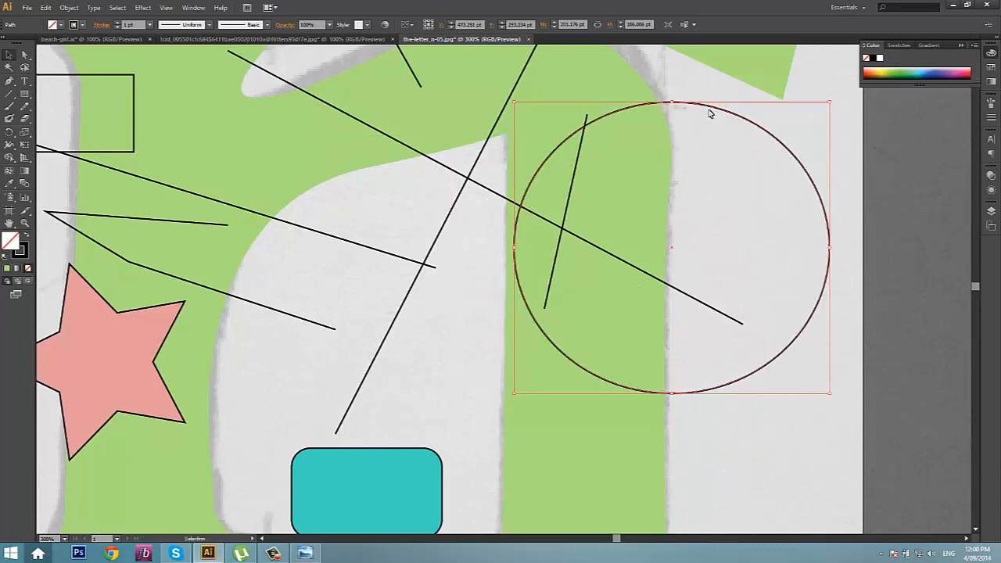
{"action": "left_click", "coordinate": [719, 159]}
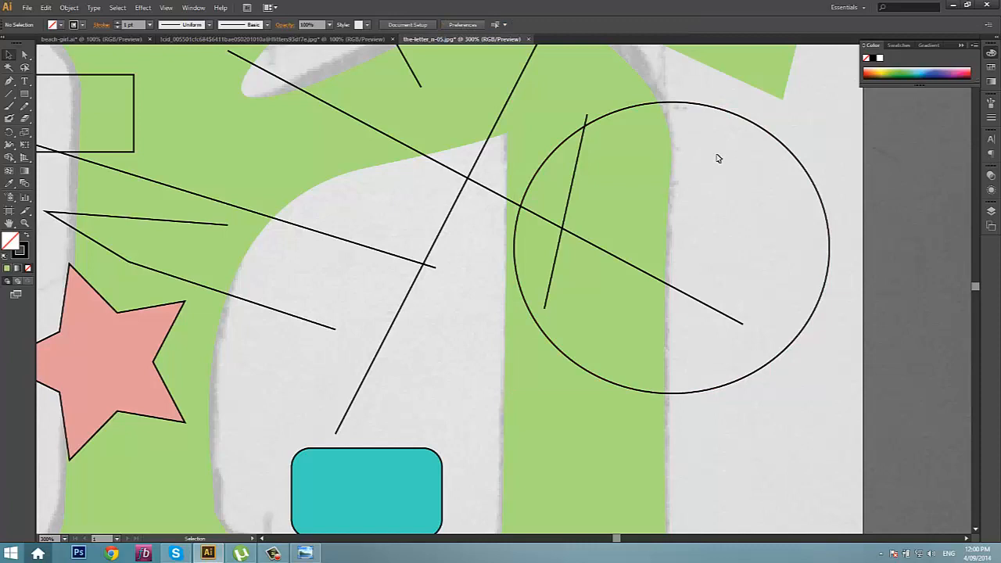
{"action": "left_click", "coordinate": [697, 106]}
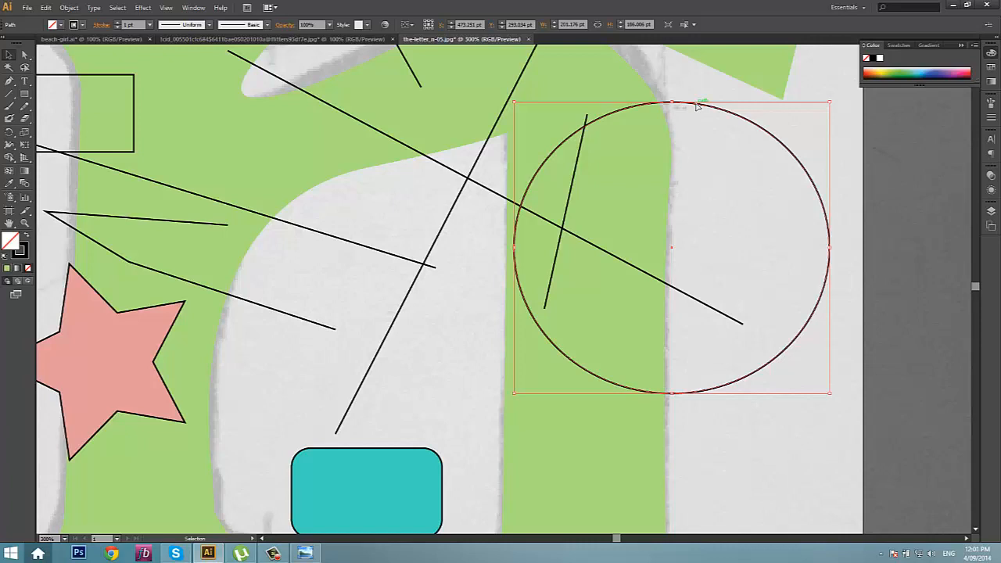
{"action": "left_click", "coordinate": [730, 179]}
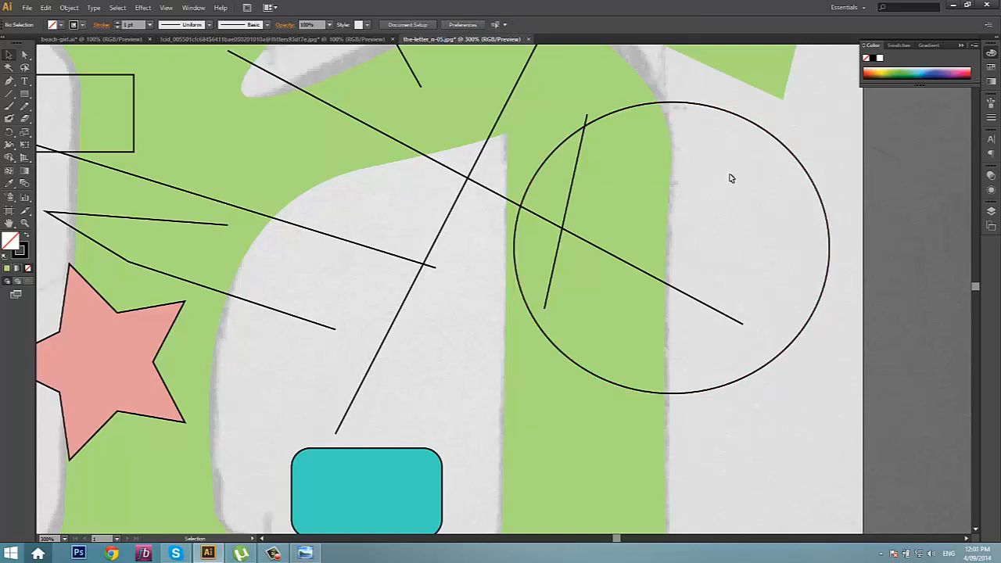
Review the traced letter's outline and the added shapes at 150% magnification
{"action": "key", "text": "alt+Tab"}
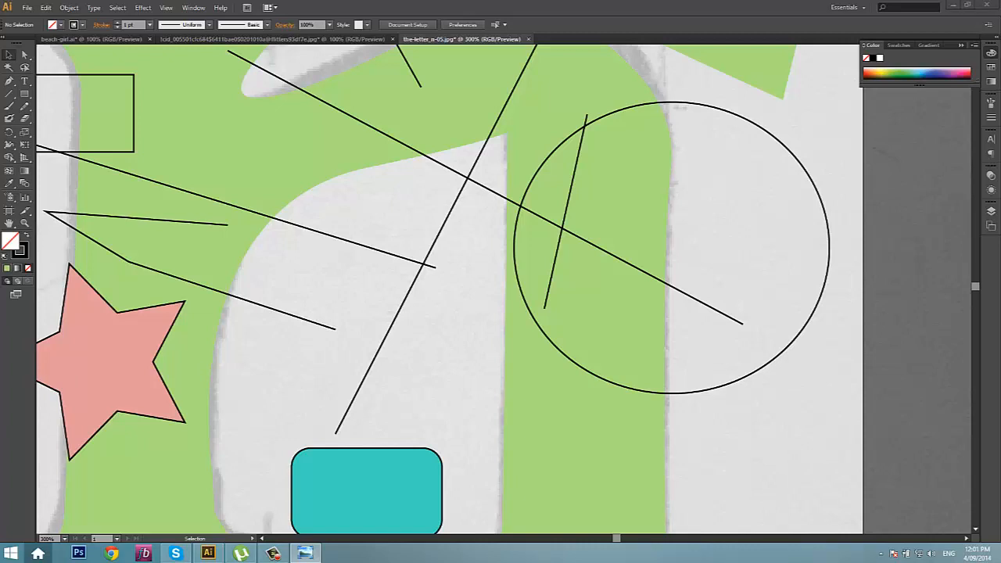
{"action": "left_click", "coordinate": [492, 237]}
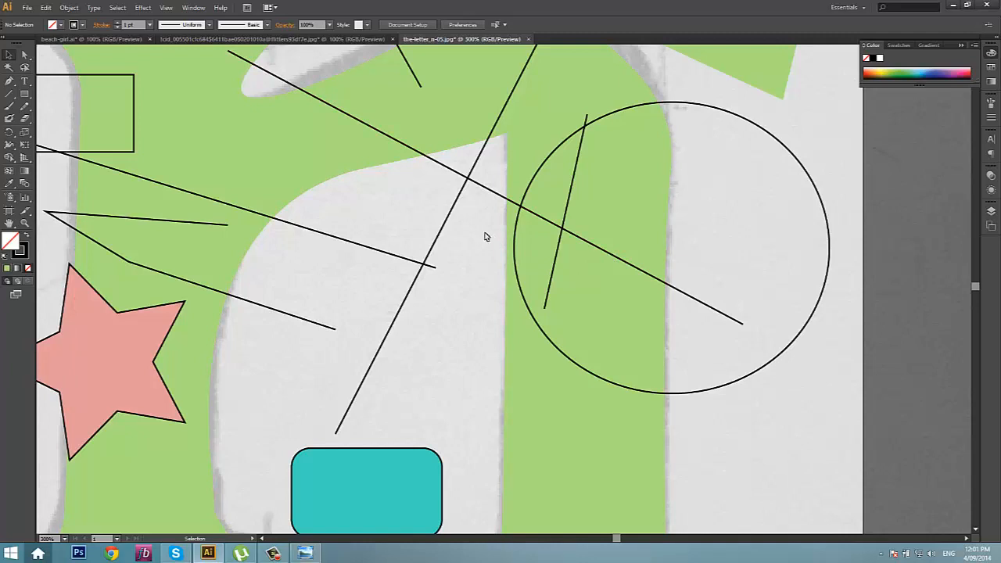
{"action": "key", "text": "a"}
{"action": "key", "text": "ctrl+minus"}
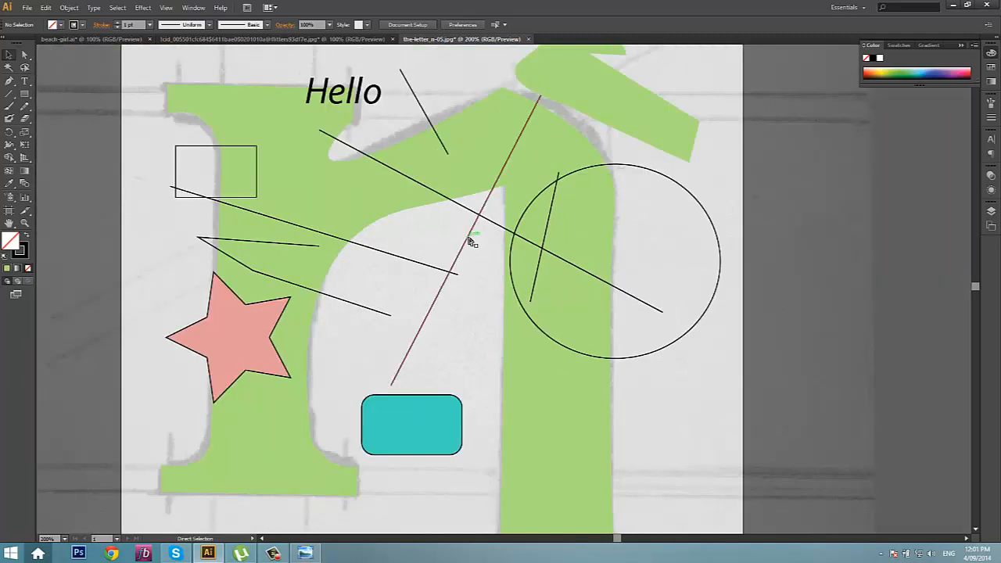
{"action": "key", "text": "ctrl+minus"}
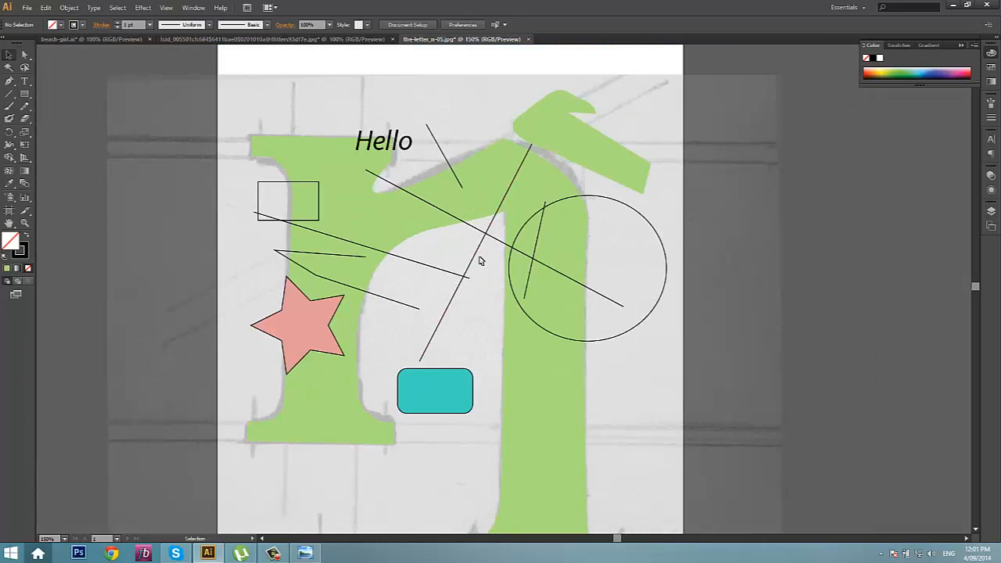
{"action": "scroll", "coordinate": [486, 297], "scroll_direction": "down", "scroll_amount": 2}
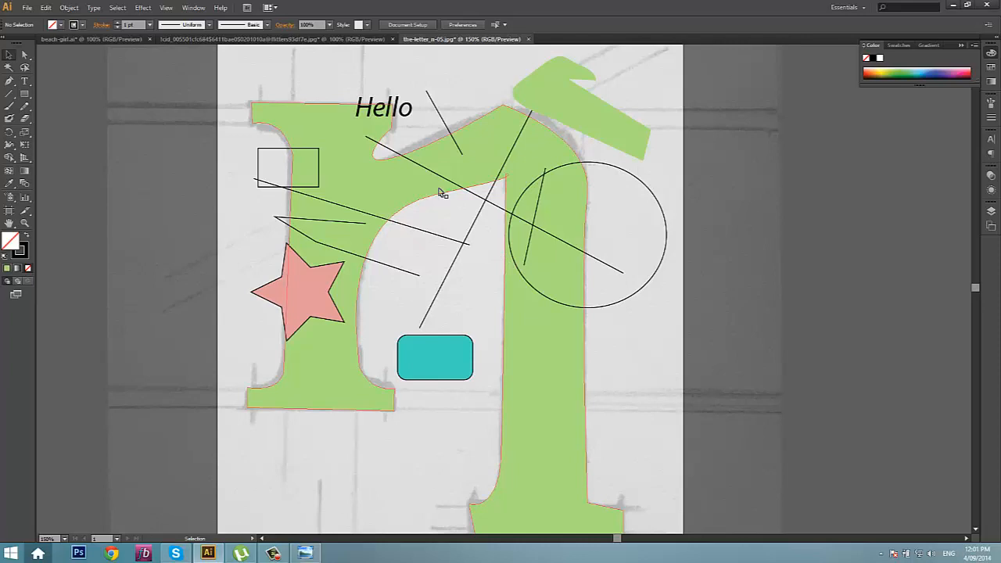
{"action": "left_click", "coordinate": [294, 161]}
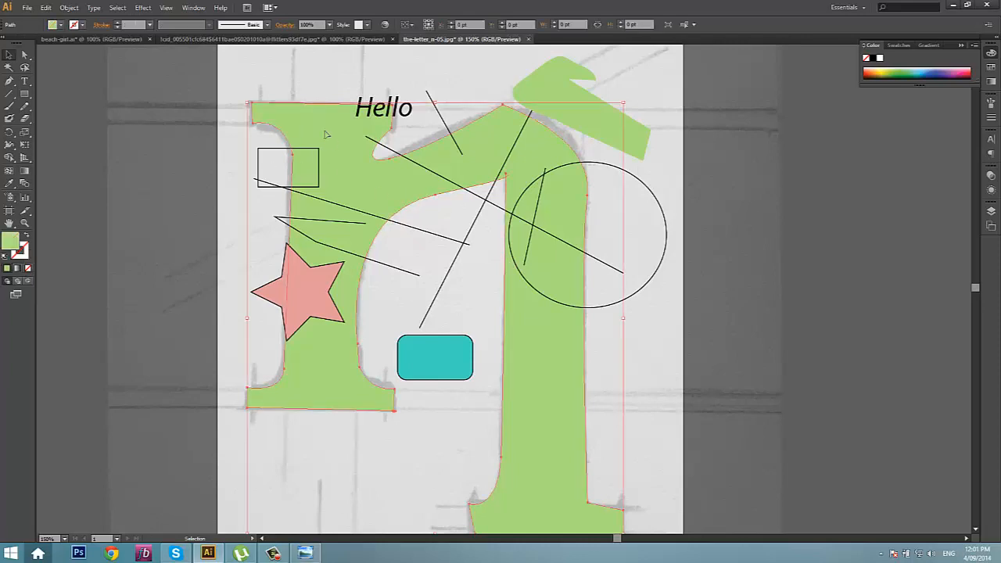
{"action": "left_click", "coordinate": [283, 96]}
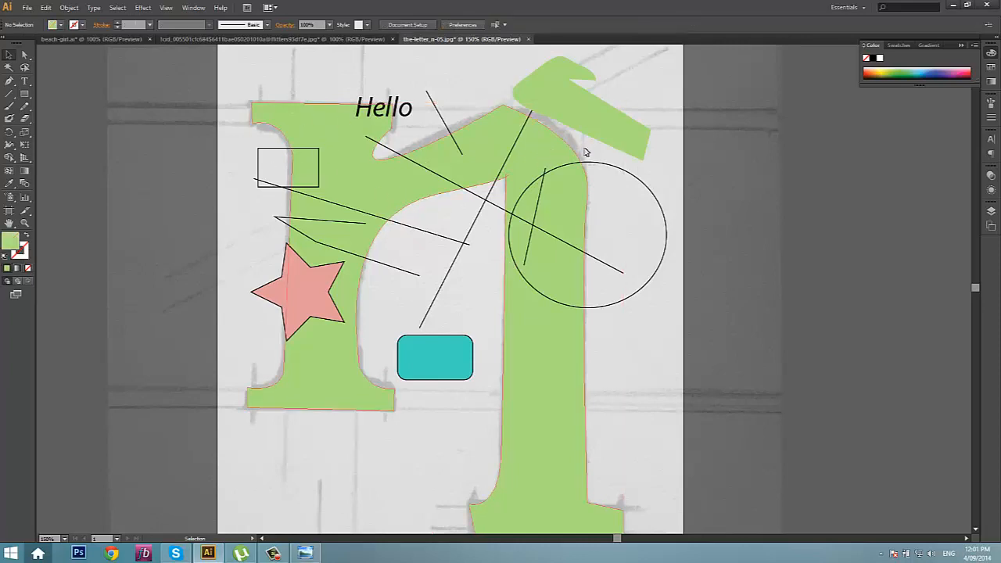
{"action": "left_click", "coordinate": [622, 172]}
{"action": "left_click", "coordinate": [665, 167]}
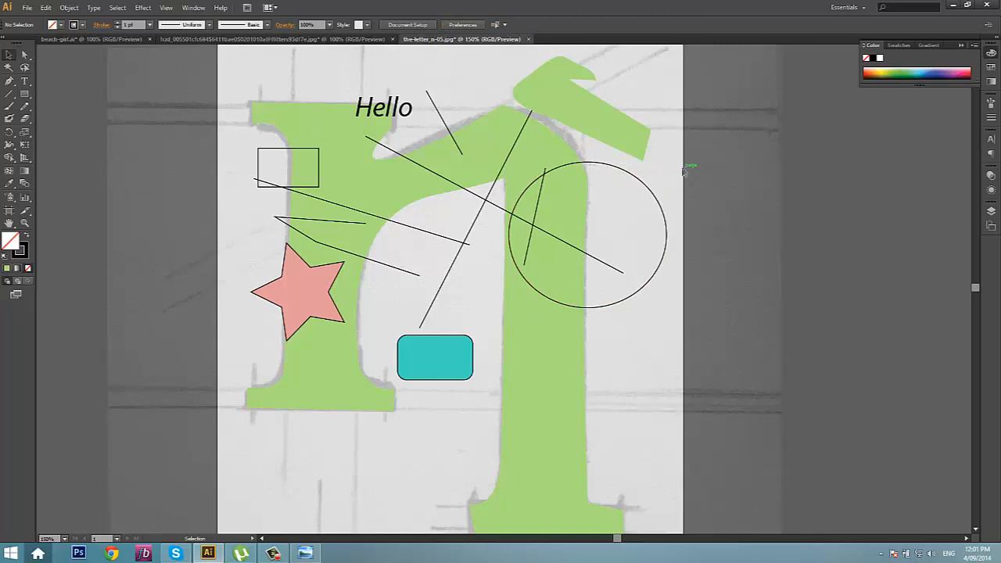
Move the unfilled rectangle from the first stem onto the second stem's outer edge below the ellipse, and deselect it
{"action": "left_click", "coordinate": [297, 123]}
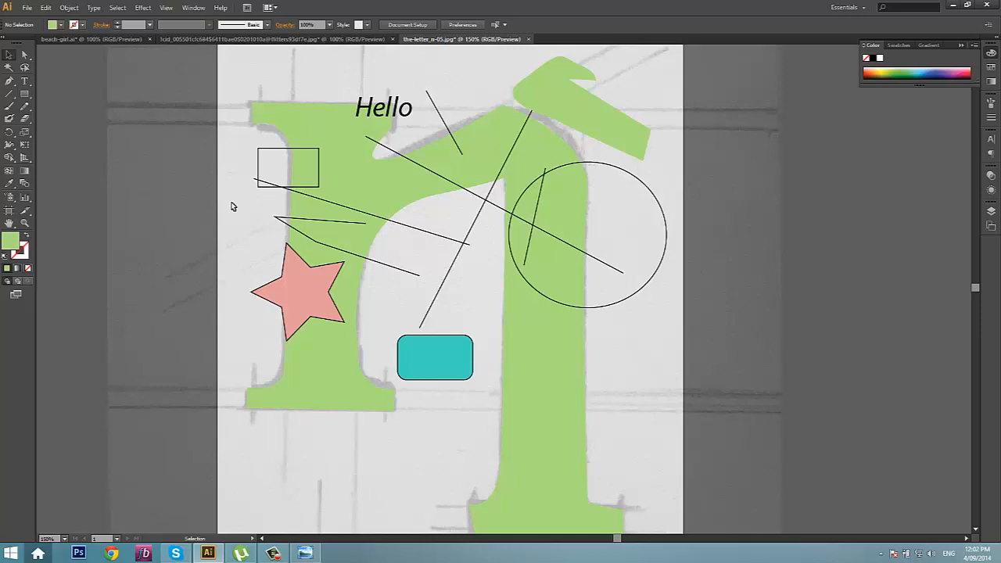
{"action": "left_click_drag", "start_coordinate": [266, 187], "coordinate": [542, 360]}
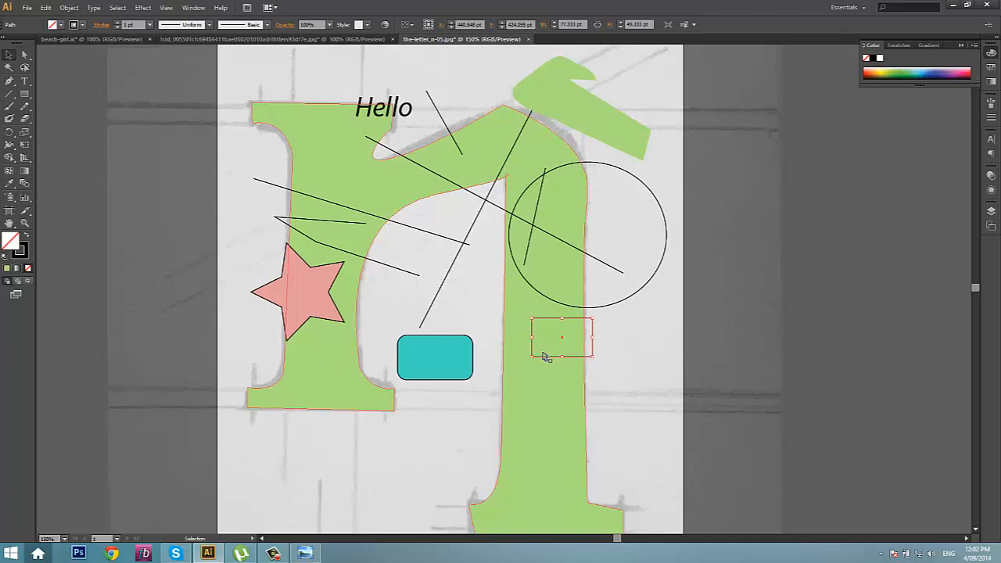
{"action": "left_click", "coordinate": [614, 334]}
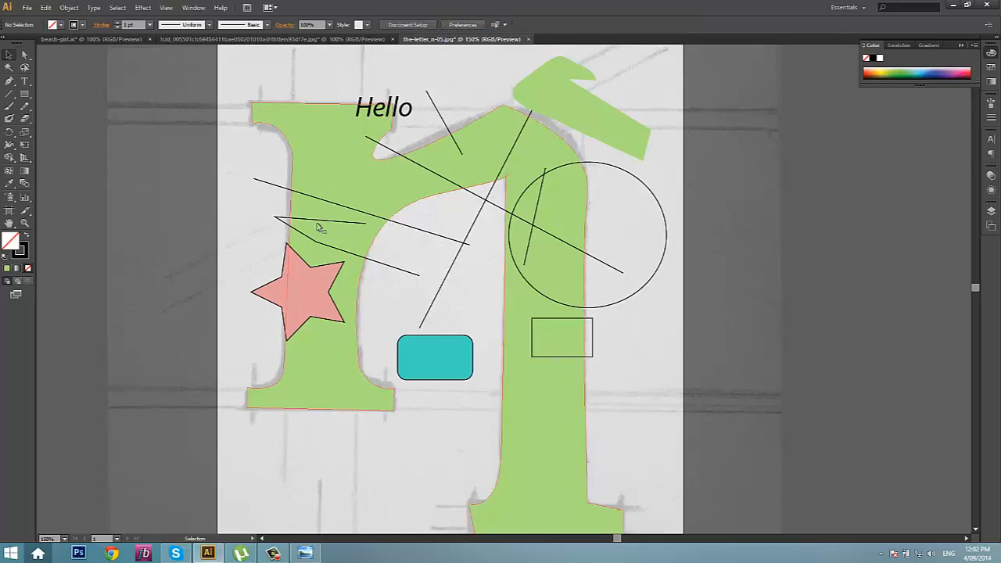
Draw three irregular freehand outlines with the Pencil tool around the first stem's head, across the second stem and below the first foot, and deselect
{"action": "left_click", "coordinate": [24, 106]}
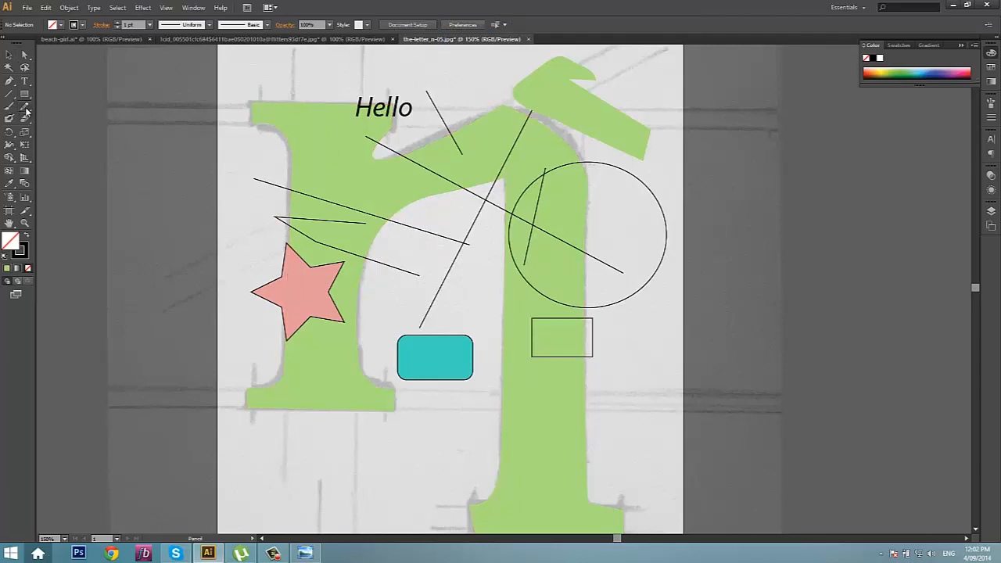
{"action": "mouse_move", "coordinate": [304, 80]}
{"action": "left_mouse_down"}
{"action": "mouse_move", "coordinate": [259, 84]}
{"action": "mouse_move", "coordinate": [250, 140]}
{"action": "mouse_move", "coordinate": [430, 198]}
{"action": "mouse_move", "coordinate": [356, 84]}
{"action": "mouse_move", "coordinate": [310, 82]}
{"action": "left_mouse_up"}
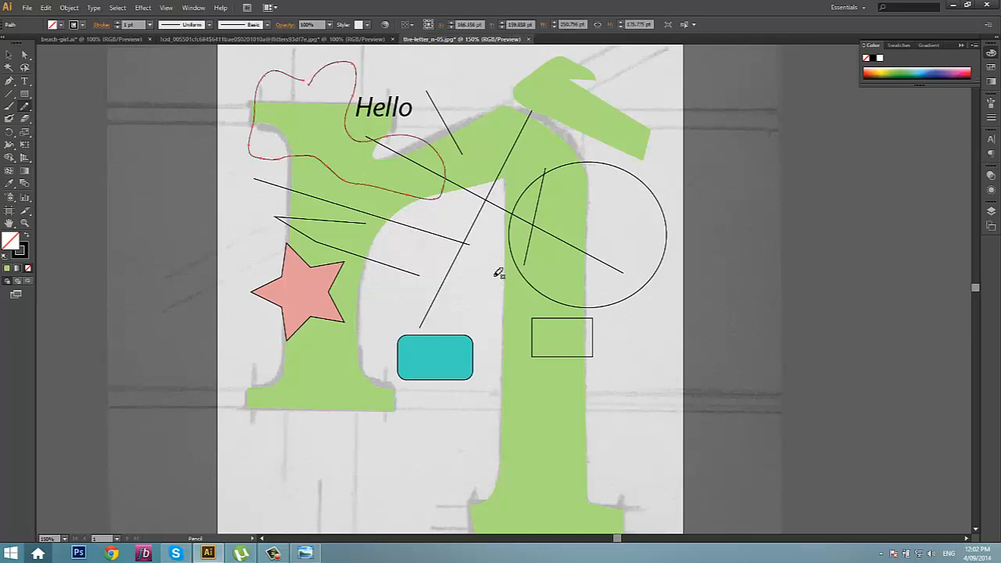
{"action": "mouse_move", "coordinate": [499, 280]}
{"action": "left_mouse_down"}
{"action": "mouse_move", "coordinate": [468, 358]}
{"action": "mouse_move", "coordinate": [549, 379]}
{"action": "mouse_move", "coordinate": [644, 363]}
{"action": "mouse_move", "coordinate": [560, 322]}
{"action": "mouse_move", "coordinate": [502, 281]}
{"action": "left_mouse_up"}
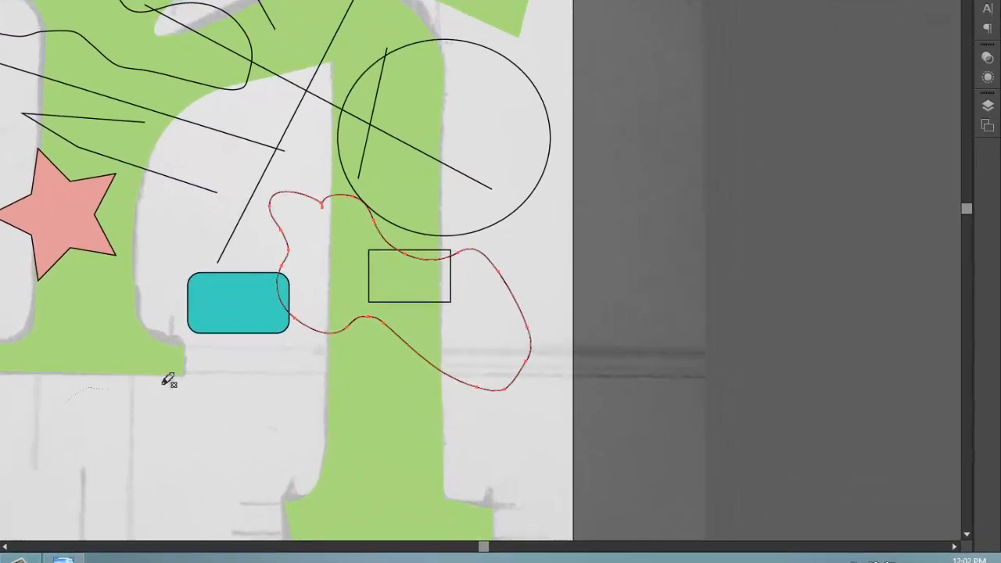
{"action": "mouse_move", "coordinate": [162, 383]}
{"action": "left_mouse_down"}
{"action": "mouse_move", "coordinate": [367, 397]}
{"action": "mouse_move", "coordinate": [245, 464]}
{"action": "left_mouse_up"}
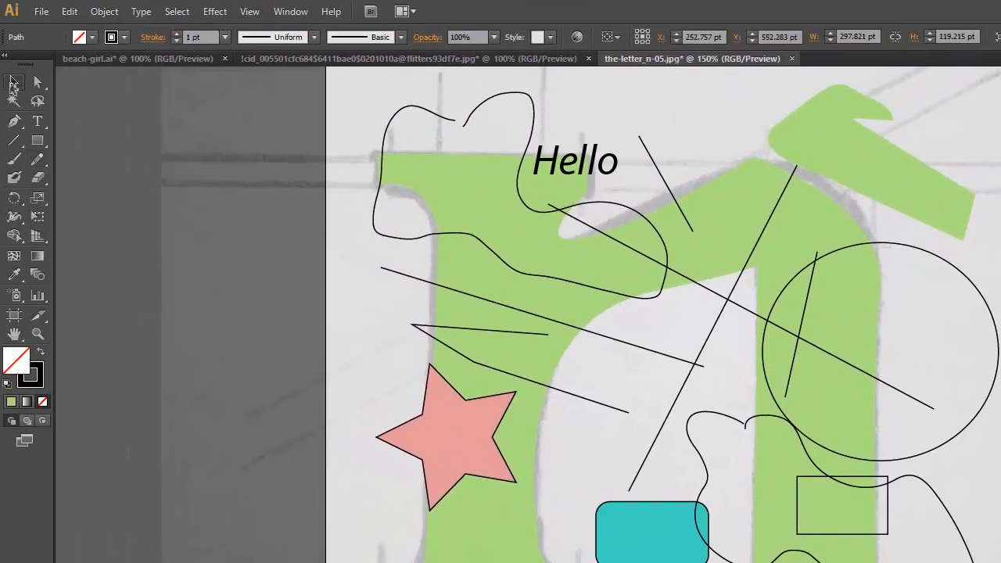
{"action": "left_click", "coordinate": [13, 82]}
{"action": "left_click", "coordinate": [186, 227]}
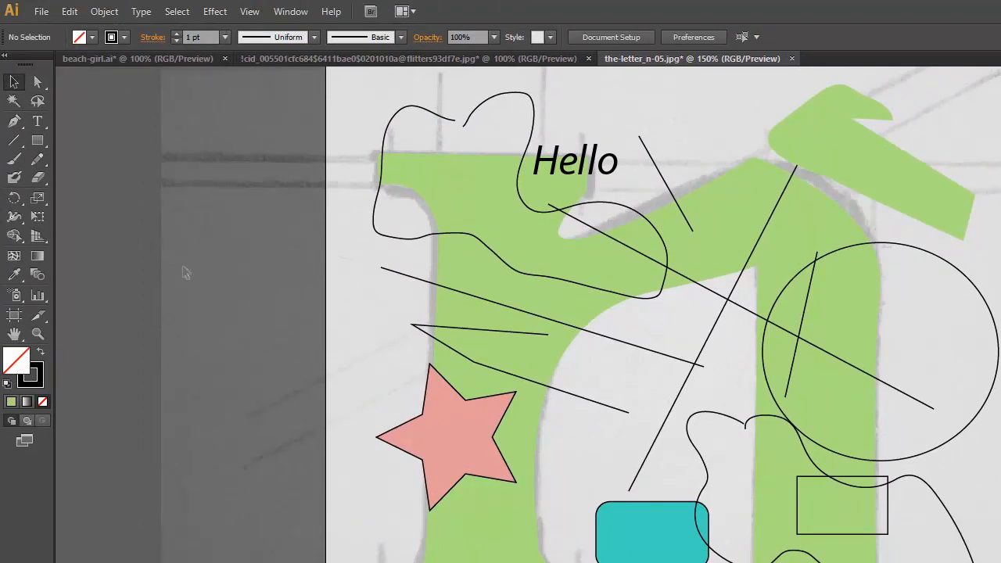
{"action": "left_click", "coordinate": [36, 160]}
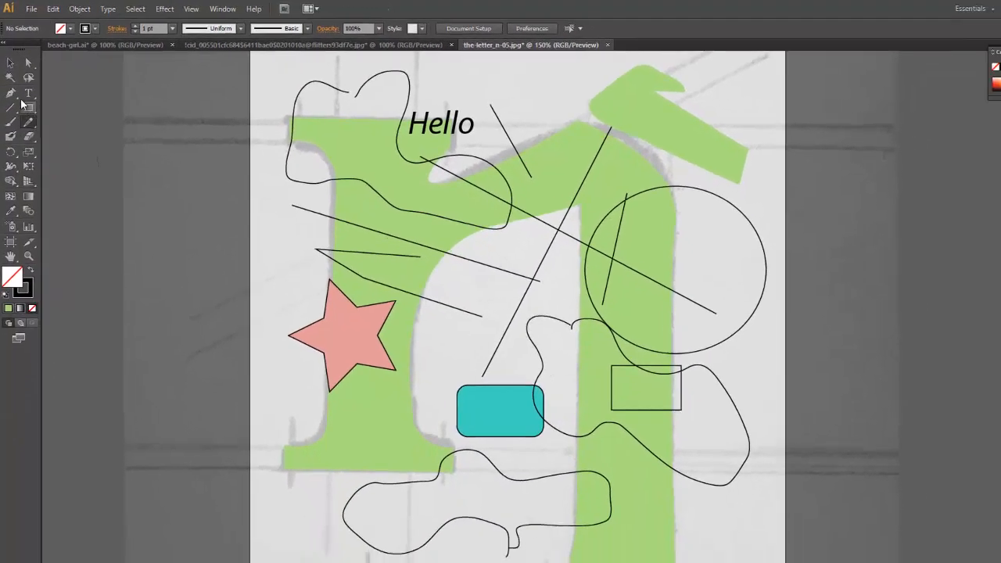
{"action": "left_click", "coordinate": [35, 112]}
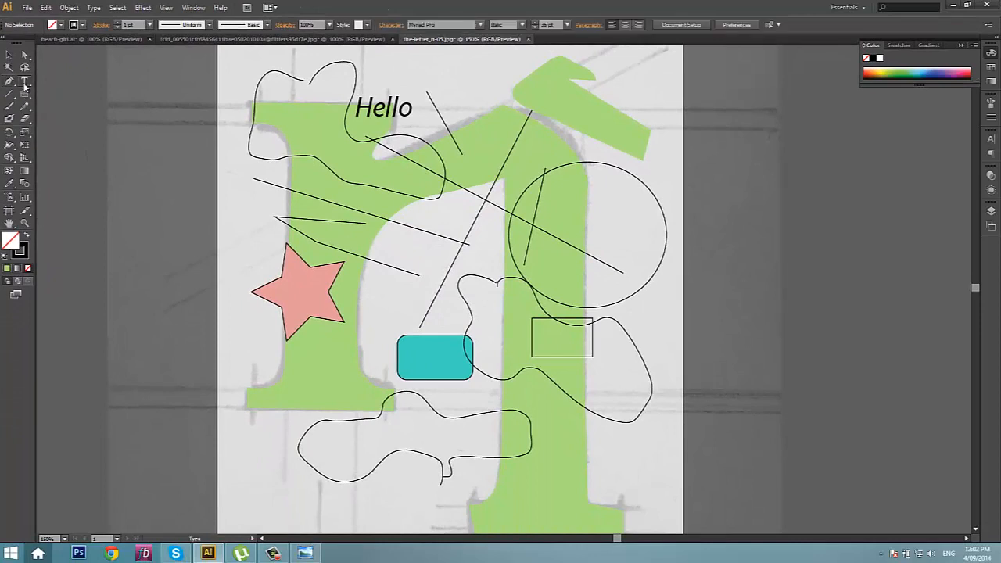
{"action": "left_click", "coordinate": [8, 82]}
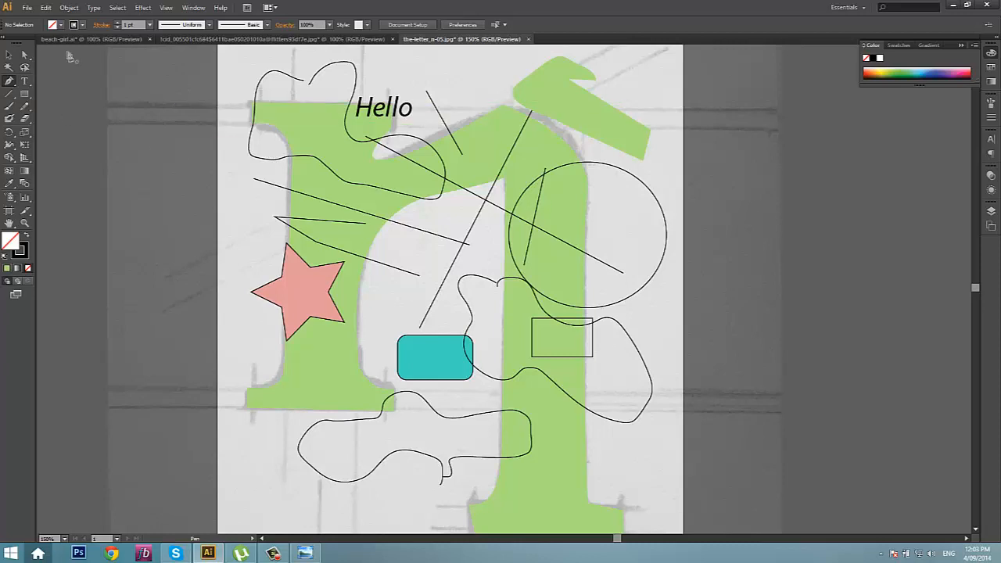
{"action": "left_click", "coordinate": [9, 55]}
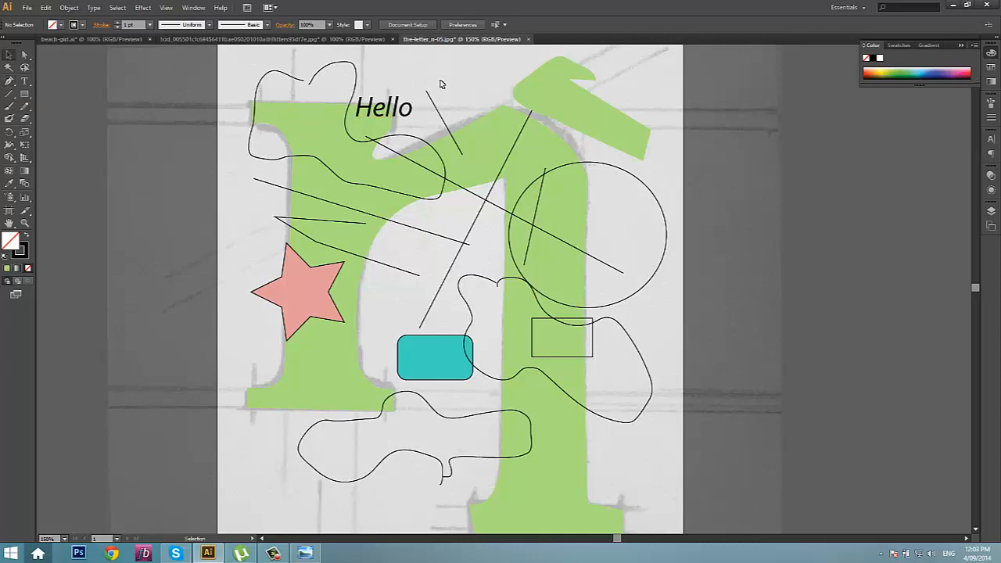
View the finished beach-girl illustration and its source photo, and close the photo document
{"action": "left_click", "coordinate": [99, 38]}
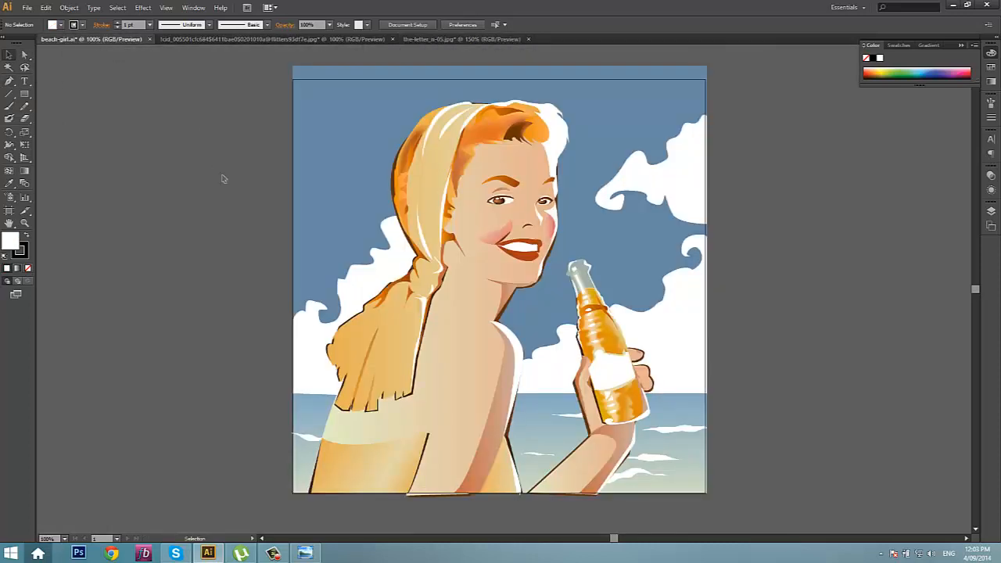
{"action": "left_click", "coordinate": [233, 39]}
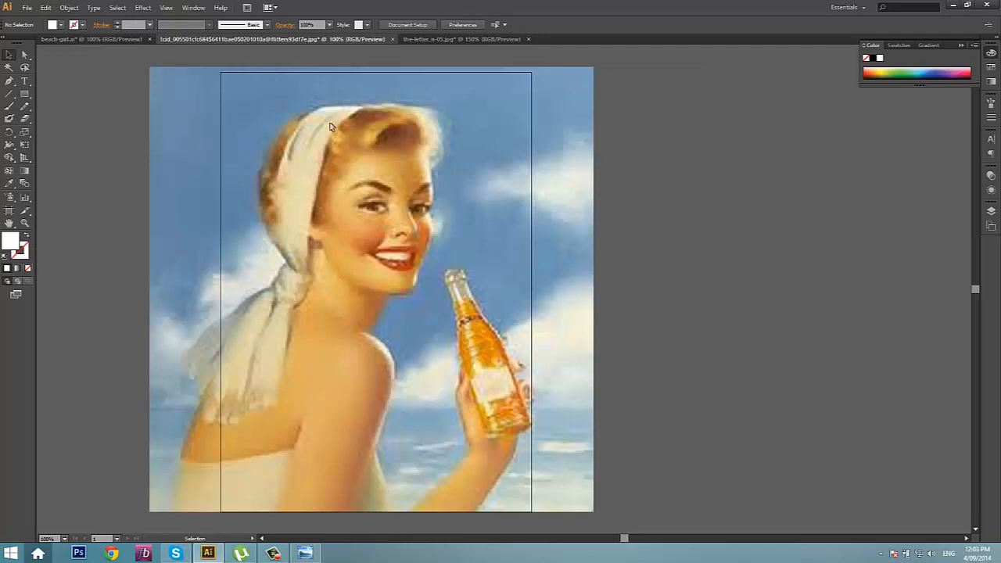
{"action": "left_click", "coordinate": [392, 39]}
{"action": "left_click", "coordinate": [553, 290]}
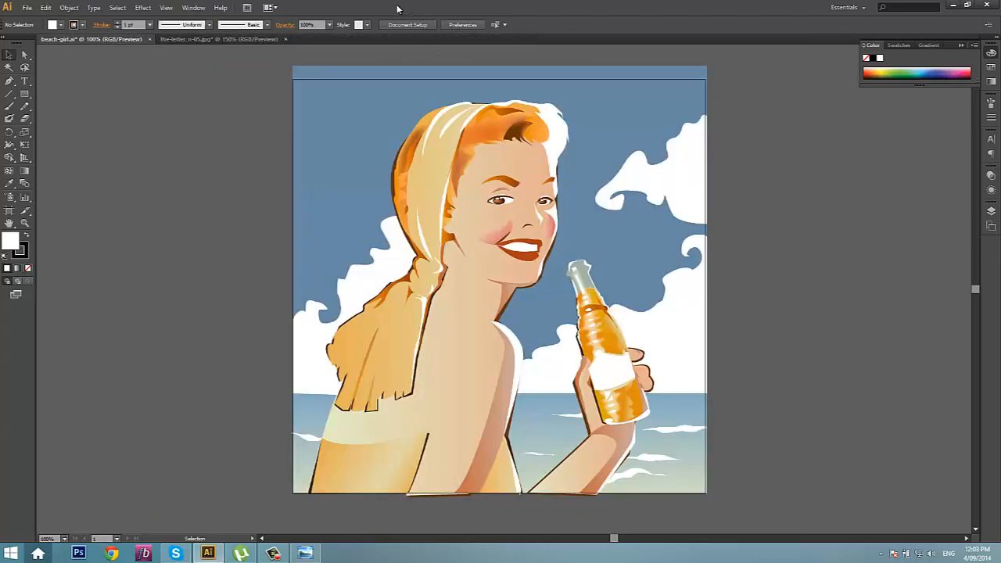
Reduce the window to uncover the desktop and preview the beach-girl source photo from there
{"action": "left_click_drag", "start_coordinate": [578, 6], "coordinate": [655, 38]}
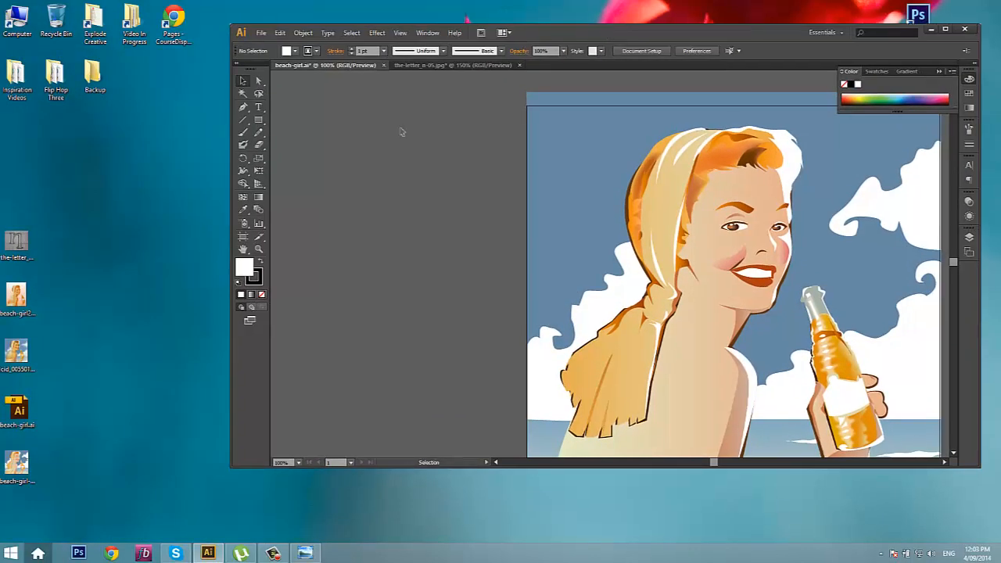
{"action": "double_click", "coordinate": [16, 364]}
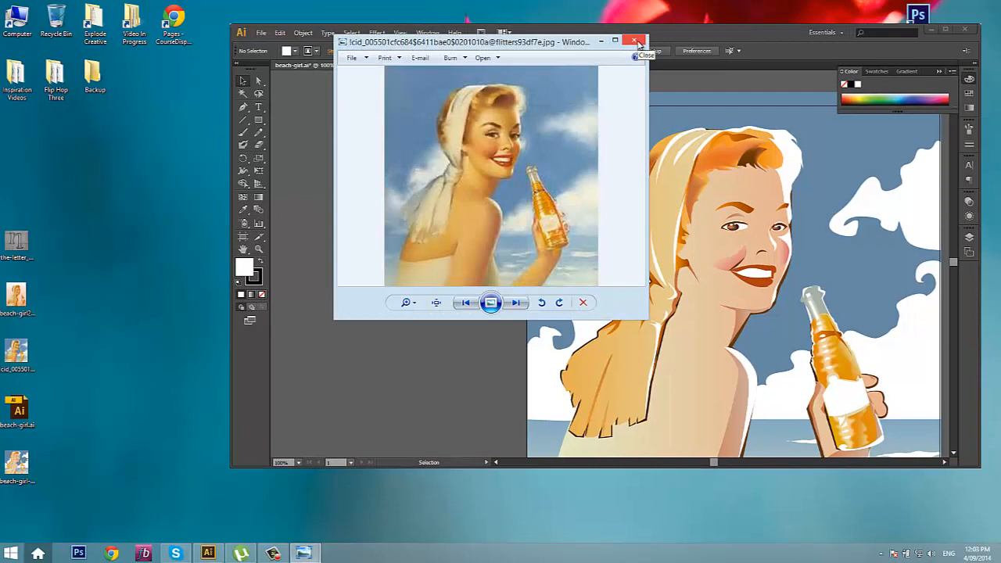
{"action": "left_click", "coordinate": [637, 43]}
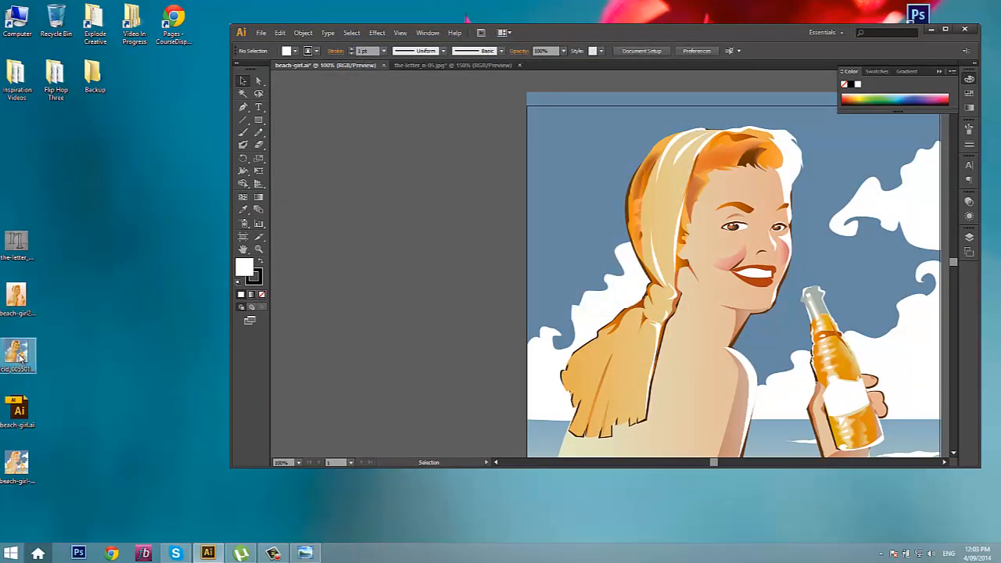
Open the beach-girl source photo from the desktop as a new Illustrator document
{"action": "left_click_drag", "start_coordinate": [16, 360], "coordinate": [558, 69]}
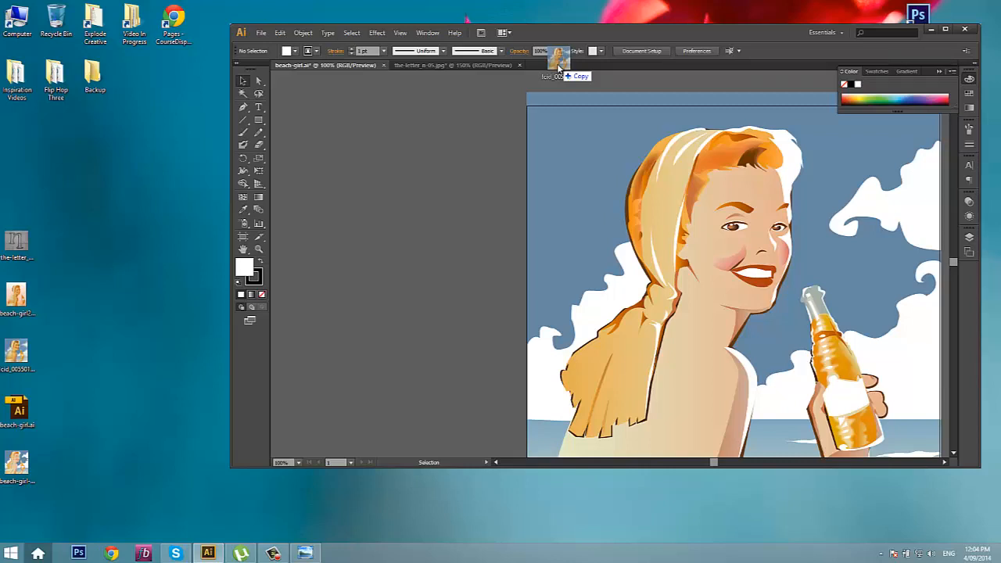
{"action": "left_click_drag", "start_coordinate": [558, 69], "coordinate": [558, 69]}
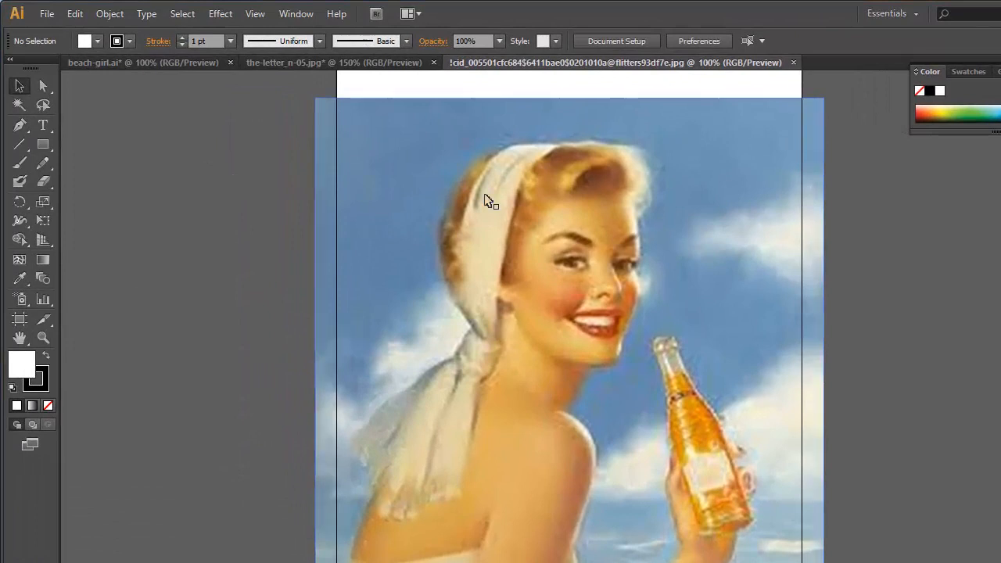
{"action": "left_click", "coordinate": [47, 14]}
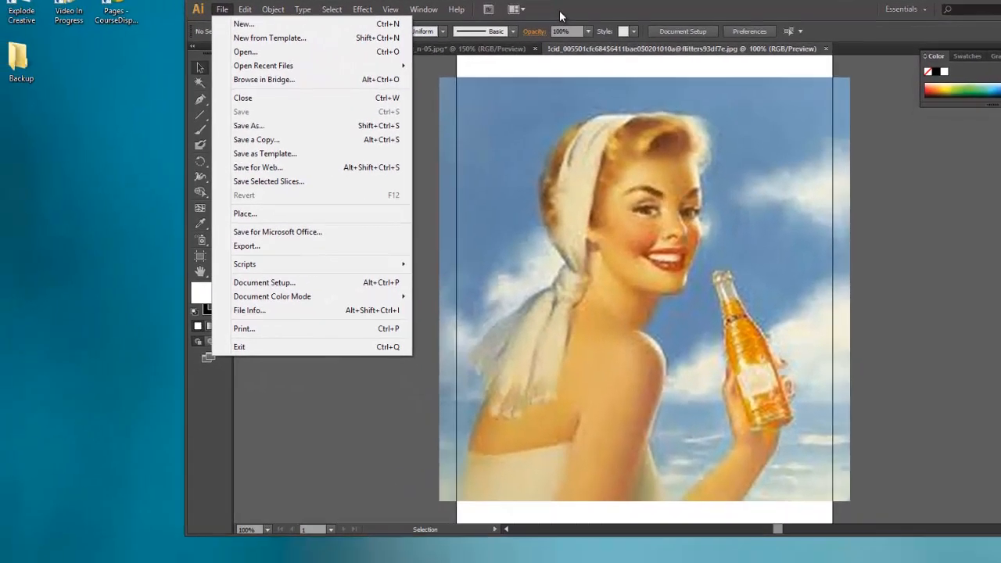
{"action": "left_click_drag", "start_coordinate": [509, 16], "coordinate": [356, 16]}
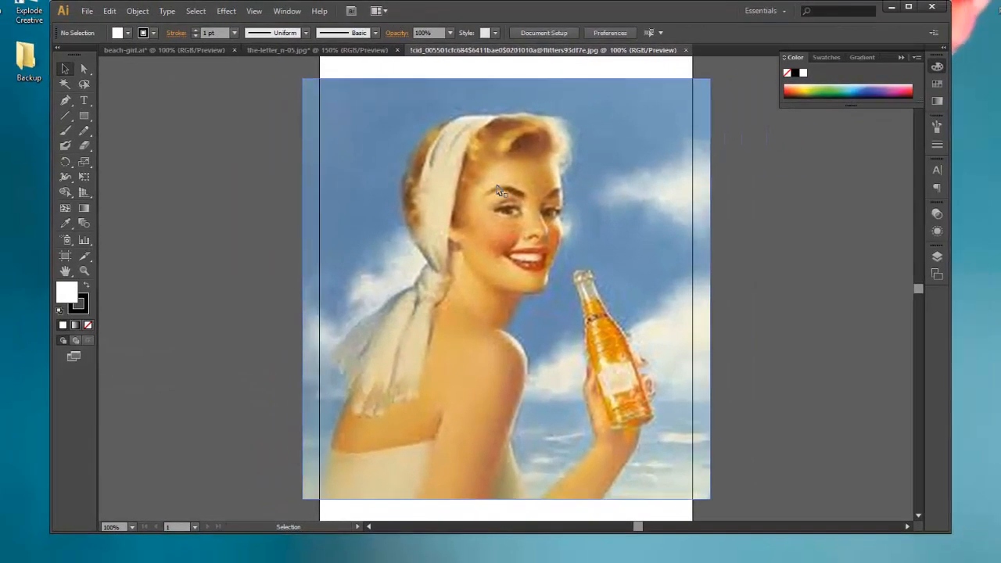
Enlarge the photo proportionally to about 762 by 787 pt and reposition it over the artboard
{"action": "left_click", "coordinate": [533, 205]}
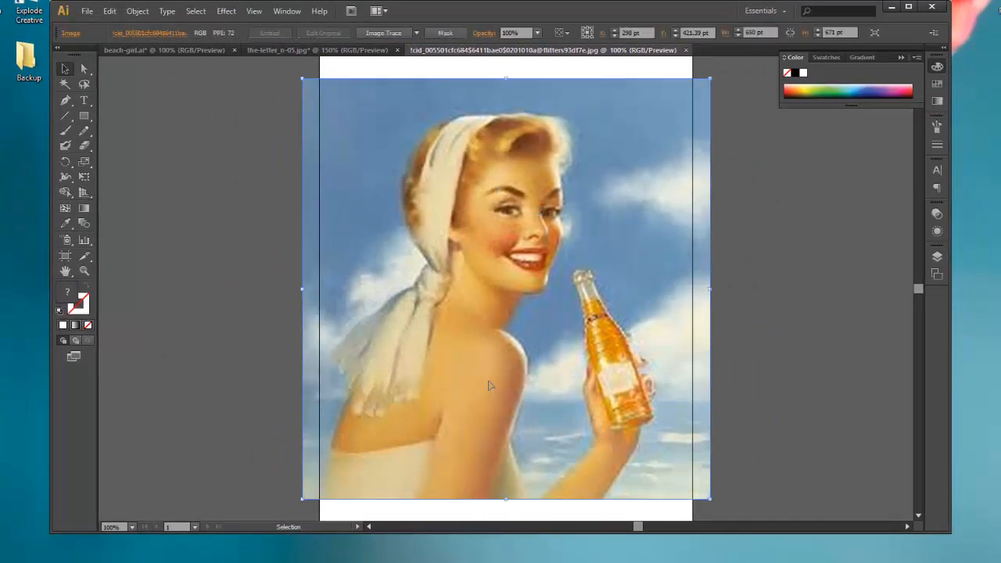
{"action": "left_click_drag", "start_coordinate": [302, 498], "coordinate": [232, 477]}
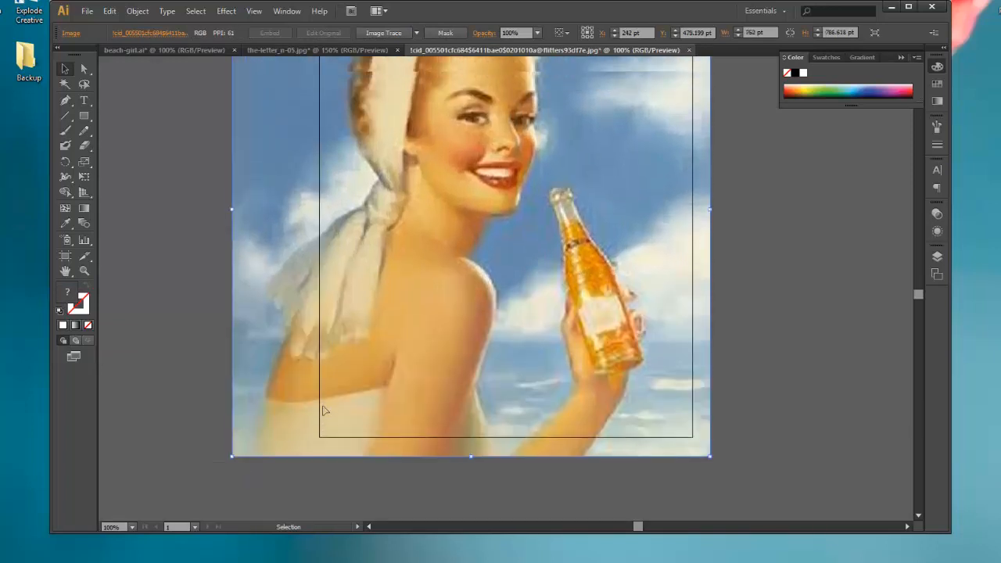
{"action": "scroll", "coordinate": [349, 372], "scroll_direction": "up", "scroll_amount": 3}
{"action": "left_click_drag", "start_coordinate": [412, 358], "coordinate": [428, 346]}
{"action": "scroll", "coordinate": [428, 346], "scroll_direction": "down", "scroll_amount": 3}
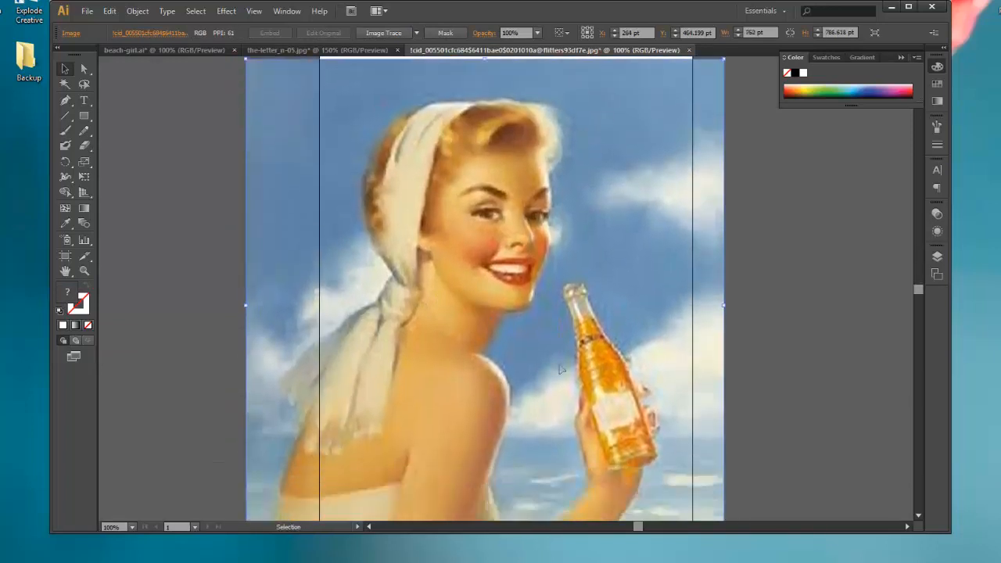
{"action": "left_click_drag", "start_coordinate": [569, 259], "coordinate": [584, 252]}
{"action": "scroll", "coordinate": [697, 323], "scroll_direction": "up", "scroll_amount": 3}
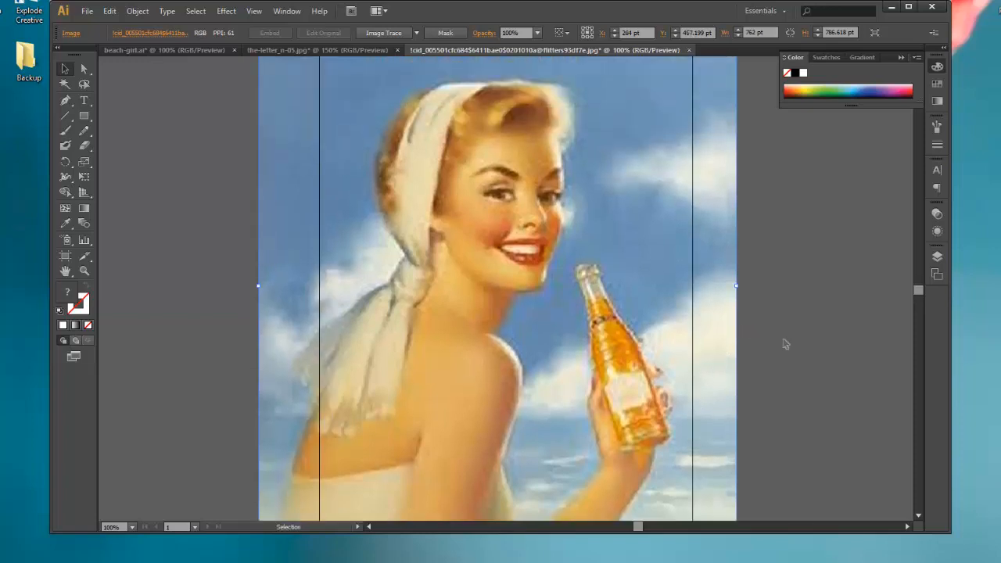
{"action": "left_click", "coordinate": [807, 330]}
{"action": "left_click", "coordinate": [681, 255]}
Lock the photo's layer and add a new layer above it for tracing
{"action": "left_click", "coordinate": [938, 258]}
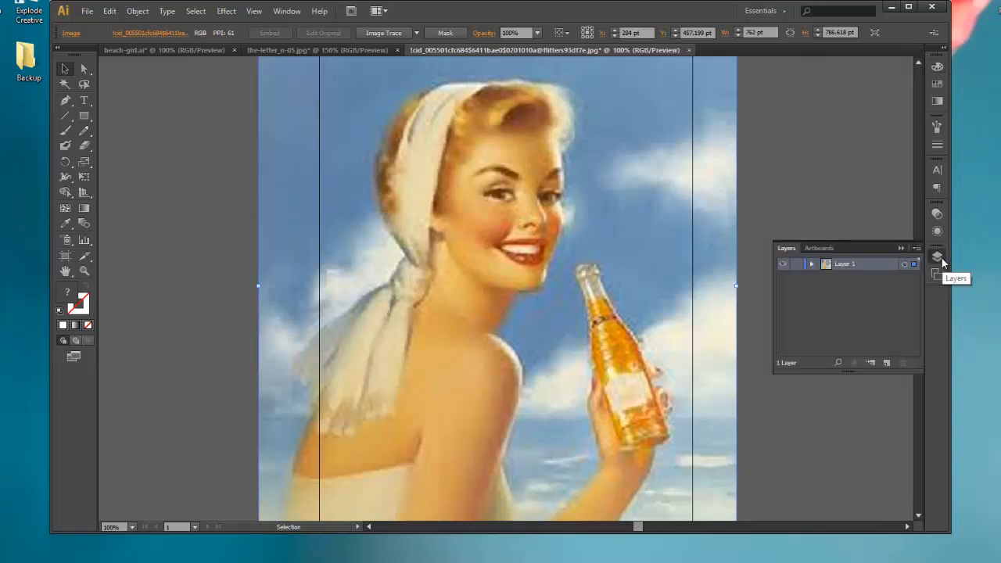
{"action": "left_click", "coordinate": [796, 264]}
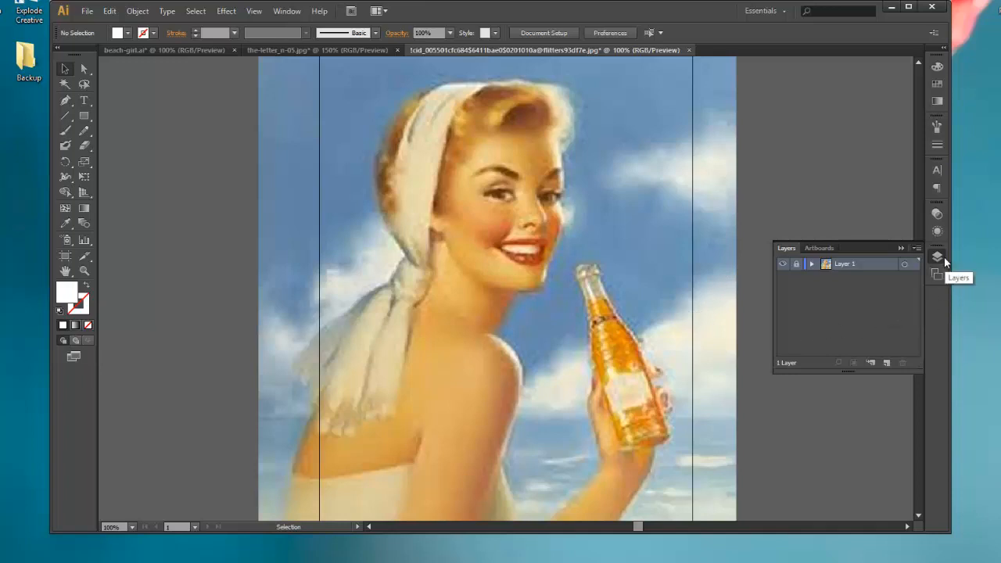
{"action": "left_click", "coordinate": [887, 363]}
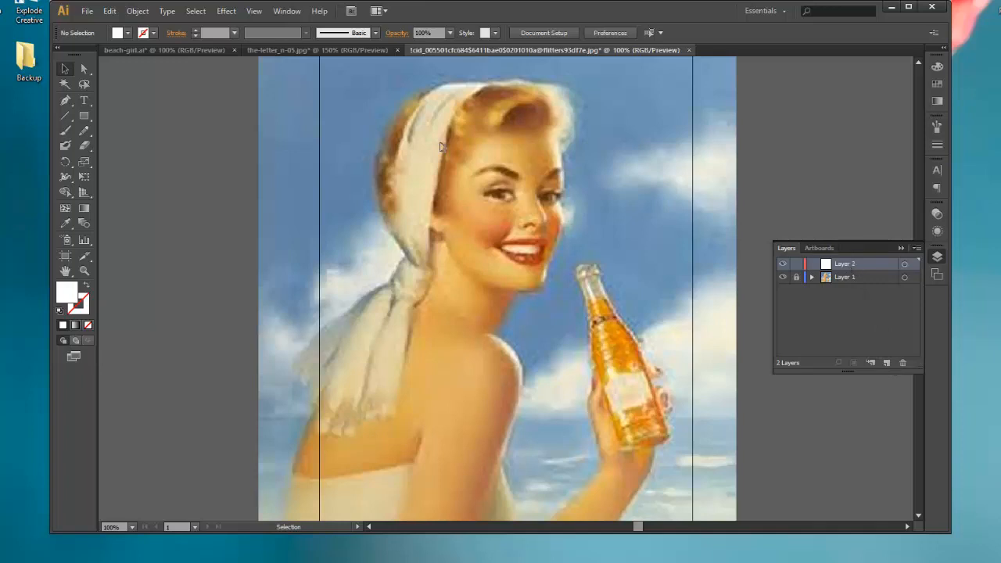
Try to trace the upper edge of the hair with a white-filled Pen path, and undo it
{"action": "left_click", "coordinate": [65, 100]}
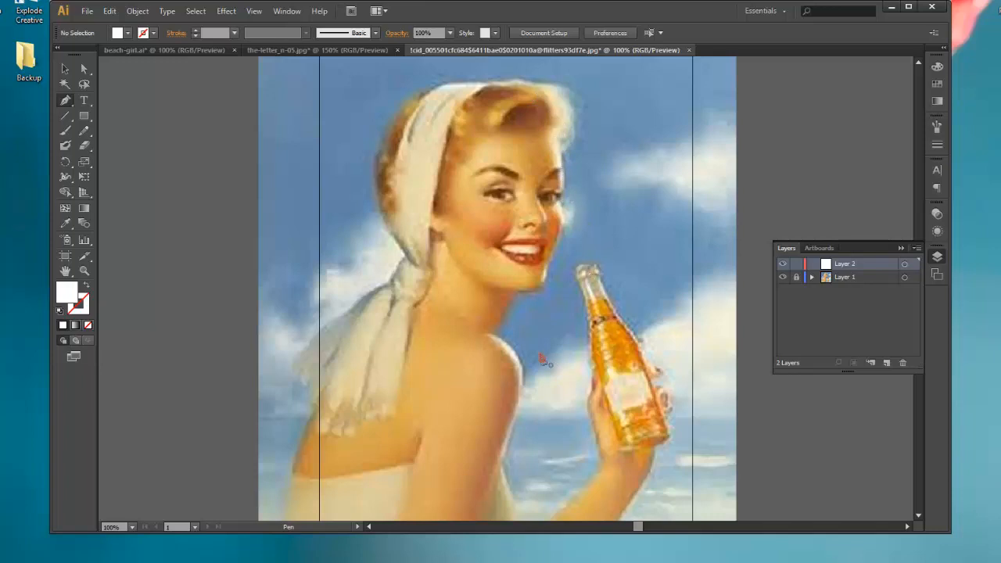
{"action": "left_click", "coordinate": [487, 86]}
{"action": "left_click_drag", "start_coordinate": [486, 88], "coordinate": [602, 116]}
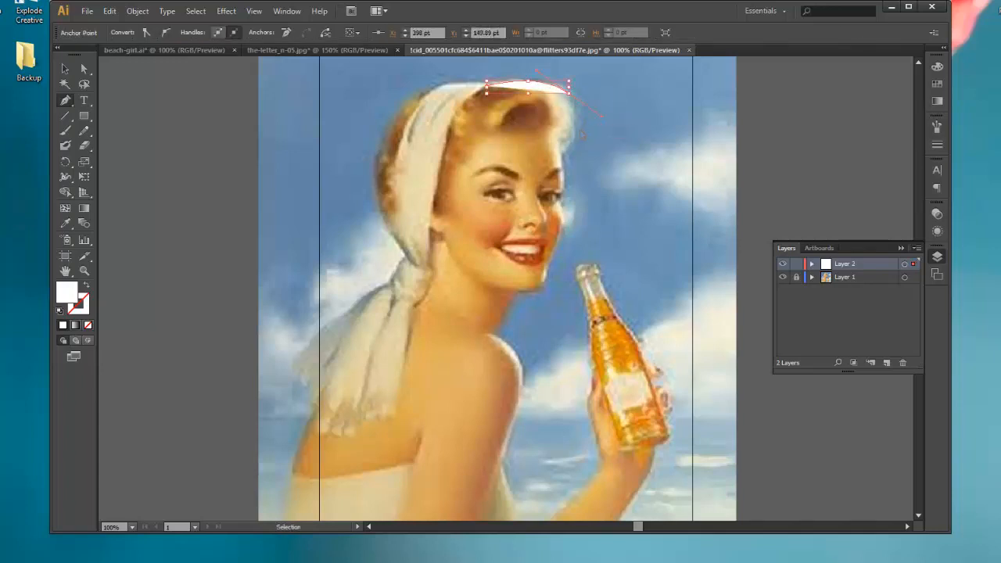
{"action": "key", "text": "ctrl+z"}
{"action": "key", "text": "ctrl+z"}
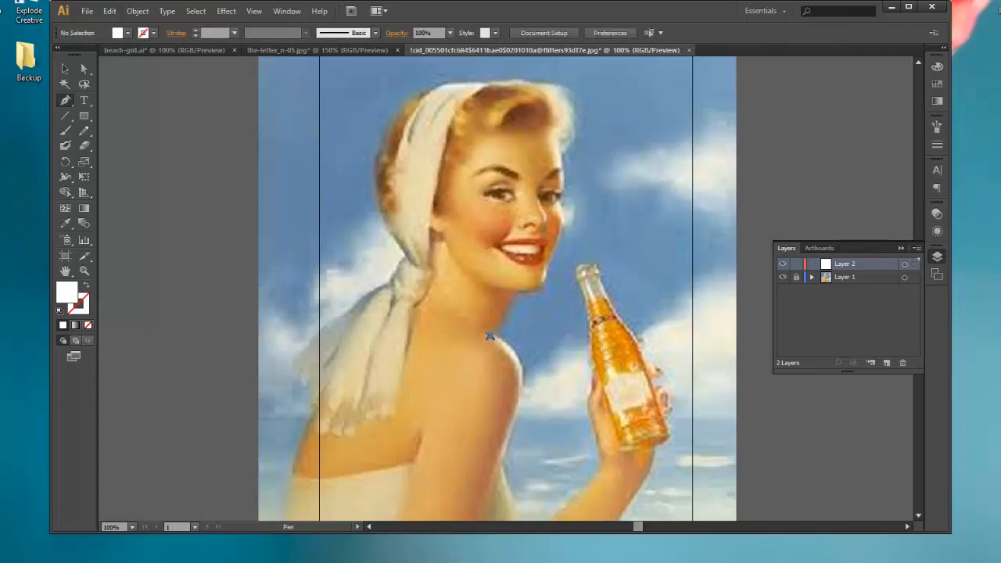
Start a white-filled Pen path at the base of the neck on the shoulder and undo its curve down the arm
{"action": "left_click_drag", "start_coordinate": [489, 336], "coordinate": [520, 395]}
{"action": "mouse_move", "coordinate": [507, 432]}
{"action": "left_mouse_down"}
{"action": "mouse_move", "coordinate": [514, 449]}
{"action": "mouse_move", "coordinate": [509, 435]}
{"action": "left_mouse_up"}
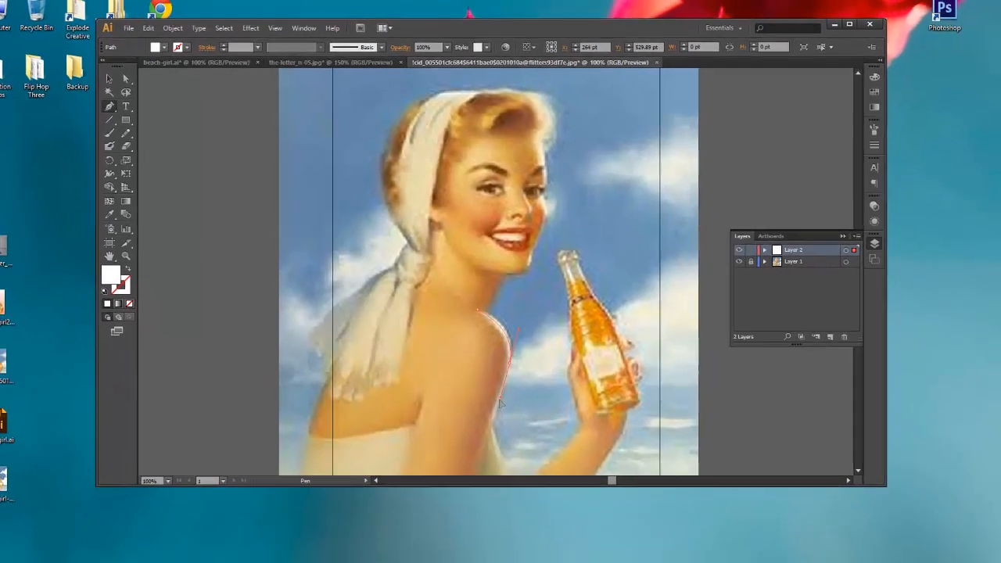
{"action": "left_click_drag", "start_coordinate": [500, 401], "coordinate": [499, 403]}
{"action": "key", "text": "ctrl+z"}
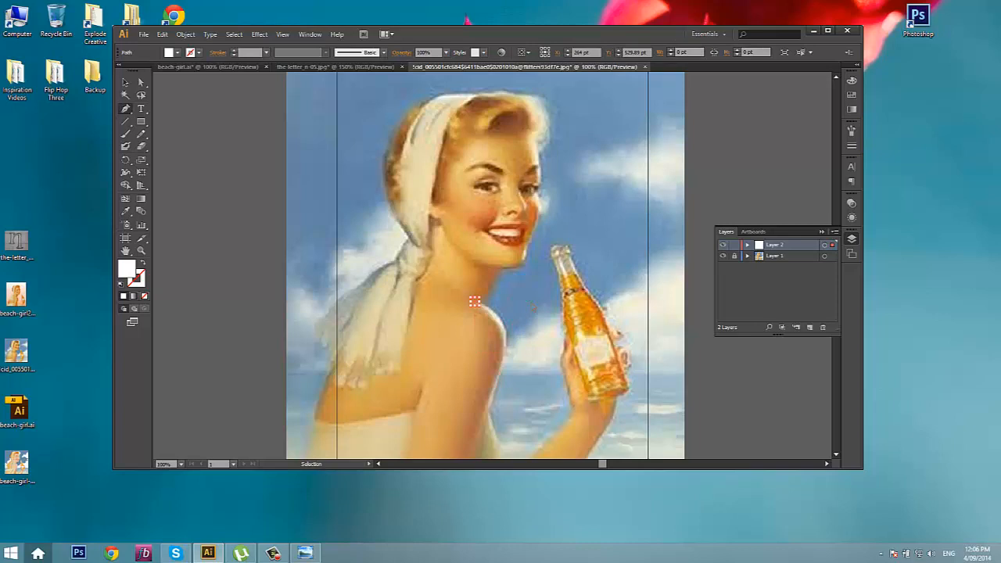
Trace the bright highlight around the shoulder's outer edge as a closed white crescent with the Pen tool, and deselect it
{"action": "key", "text": "ctrl+plus"}
{"action": "key", "text": "ctrl+plus"}
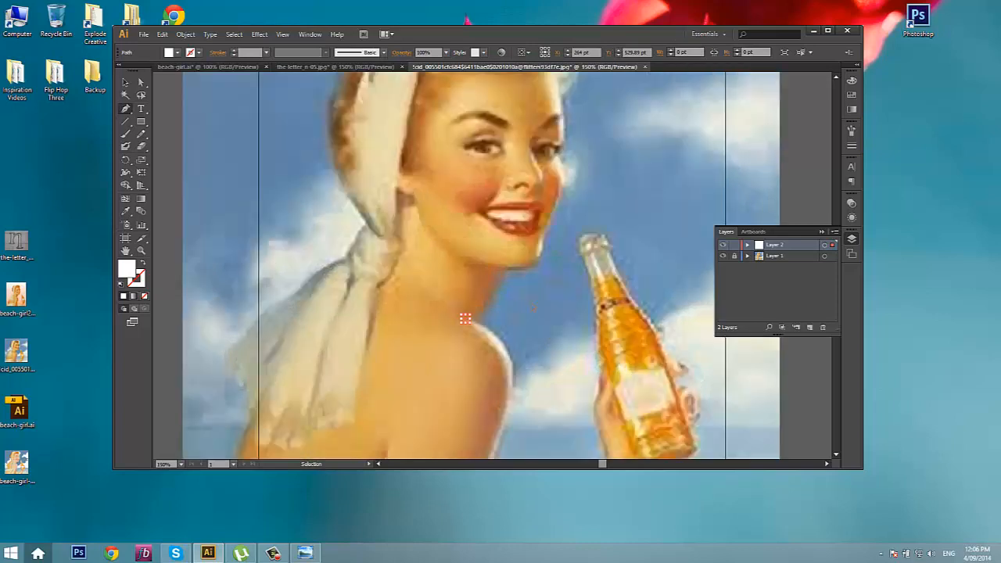
{"action": "scroll", "coordinate": [554, 293], "scroll_direction": "down", "scroll_amount": 1}
{"action": "scroll", "coordinate": [557, 277], "scroll_direction": "down", "scroll_amount": 1}
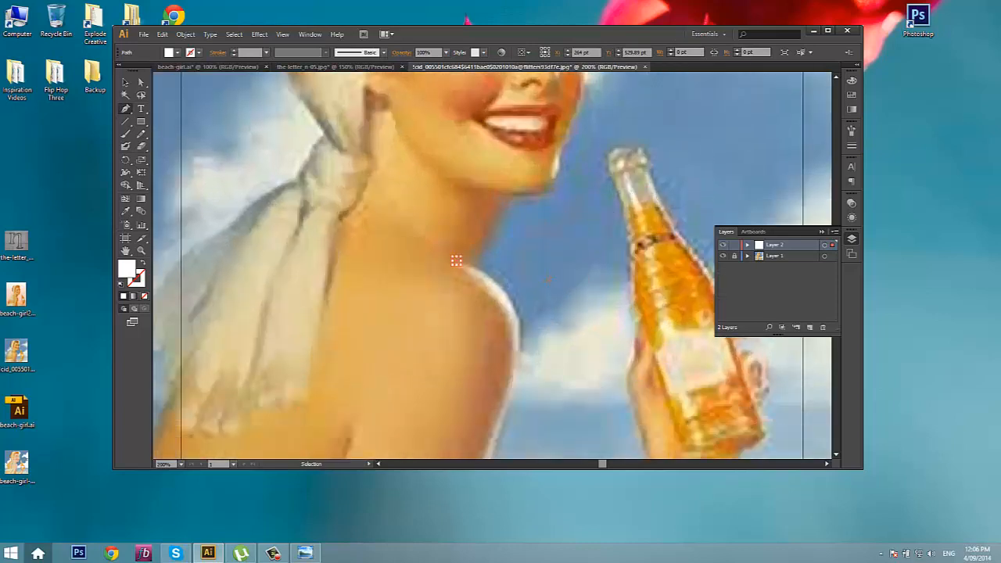
{"action": "key", "text": "ctrl+plus"}
{"action": "double_click", "coordinate": [591, 34]}
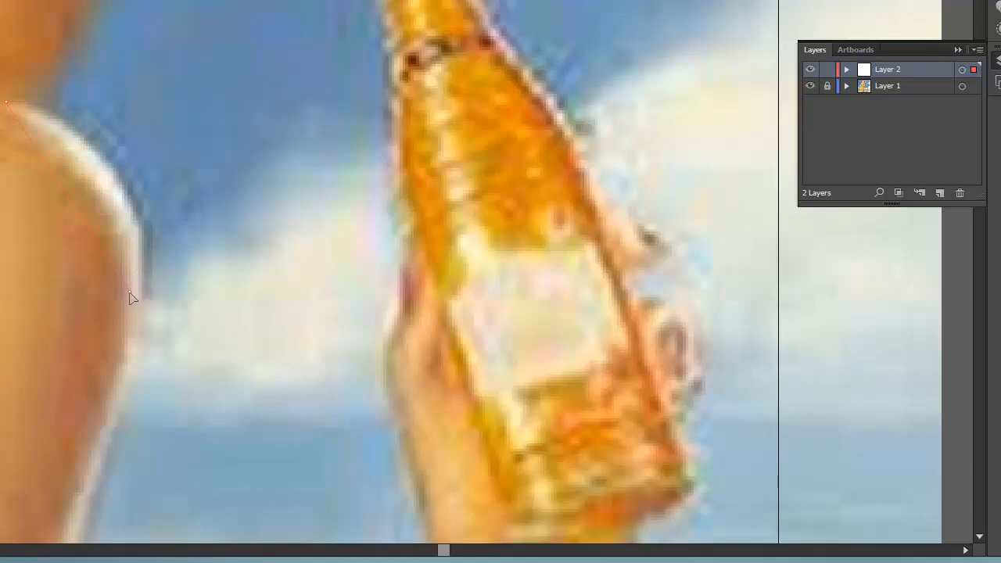
{"action": "left_click_drag", "start_coordinate": [130, 291], "coordinate": [90, 449]}
{"action": "left_click_drag", "start_coordinate": [88, 448], "coordinate": [89, 444]}
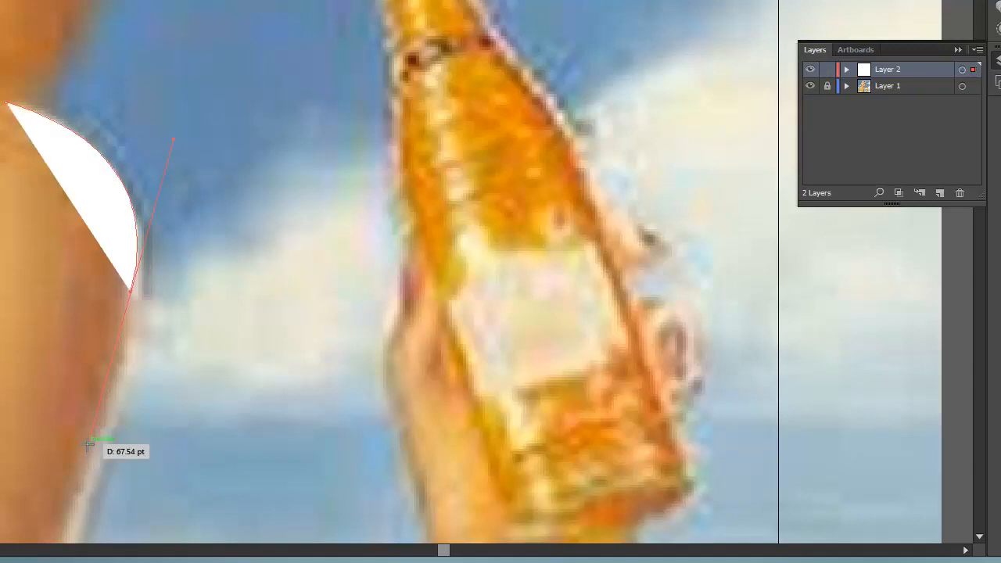
{"action": "left_click", "coordinate": [132, 293]}
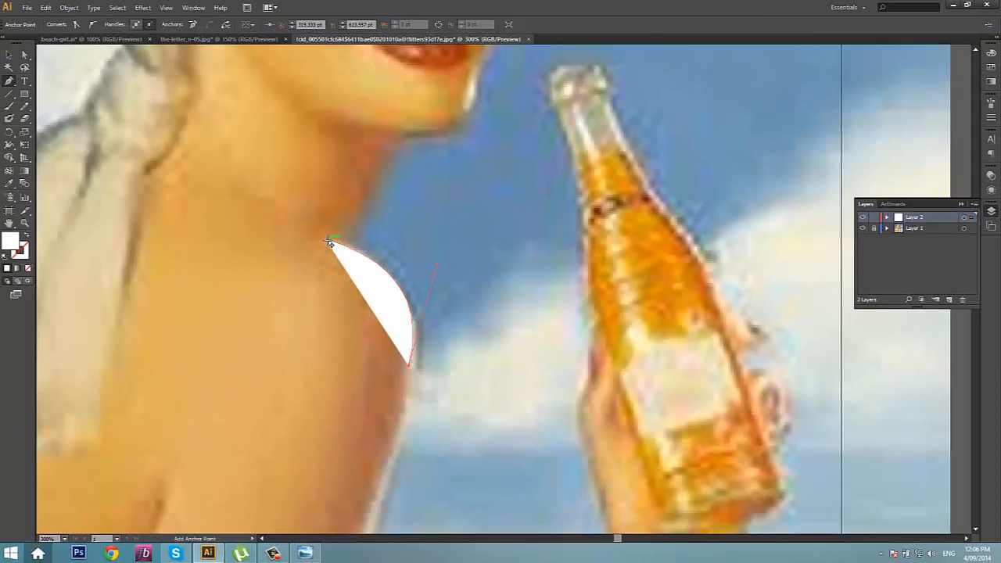
{"action": "left_click_drag", "start_coordinate": [328, 243], "coordinate": [273, 228]}
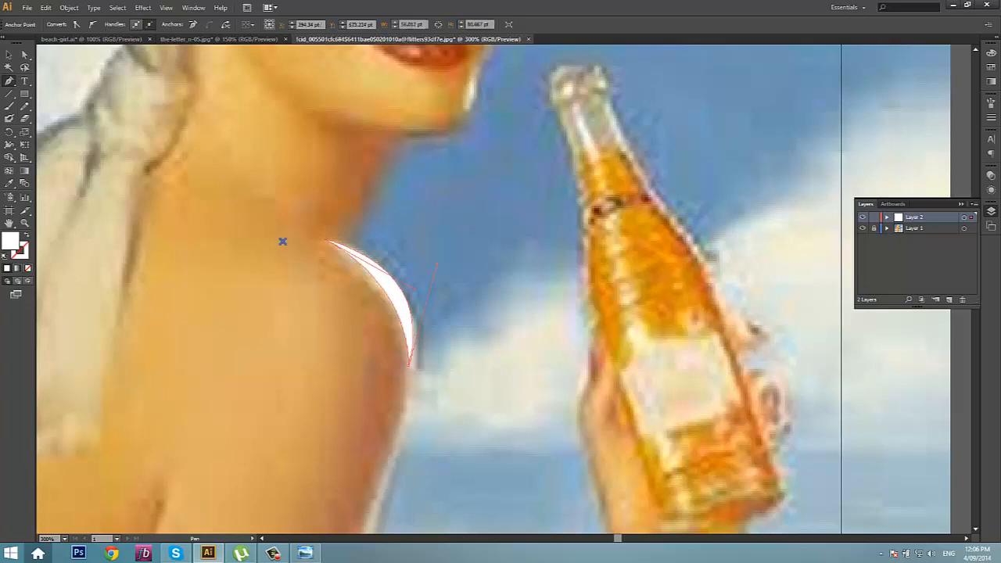
{"action": "scroll", "coordinate": [301, 283], "scroll_direction": "down", "scroll_amount": 2}
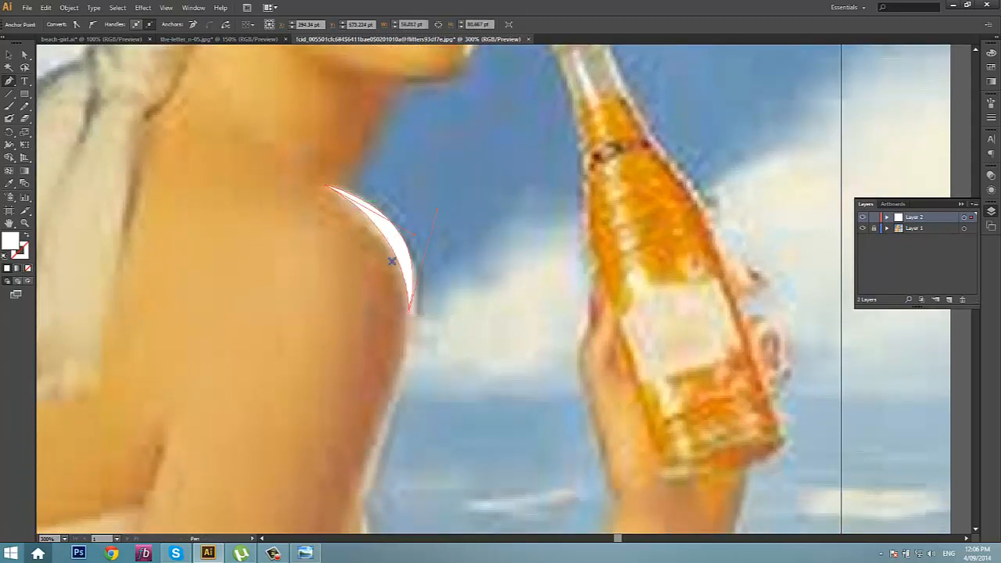
{"action": "scroll", "coordinate": [424, 350], "scroll_direction": "down", "scroll_amount": 1}
{"action": "scroll", "coordinate": [424, 351], "scroll_direction": "down", "scroll_amount": 1}
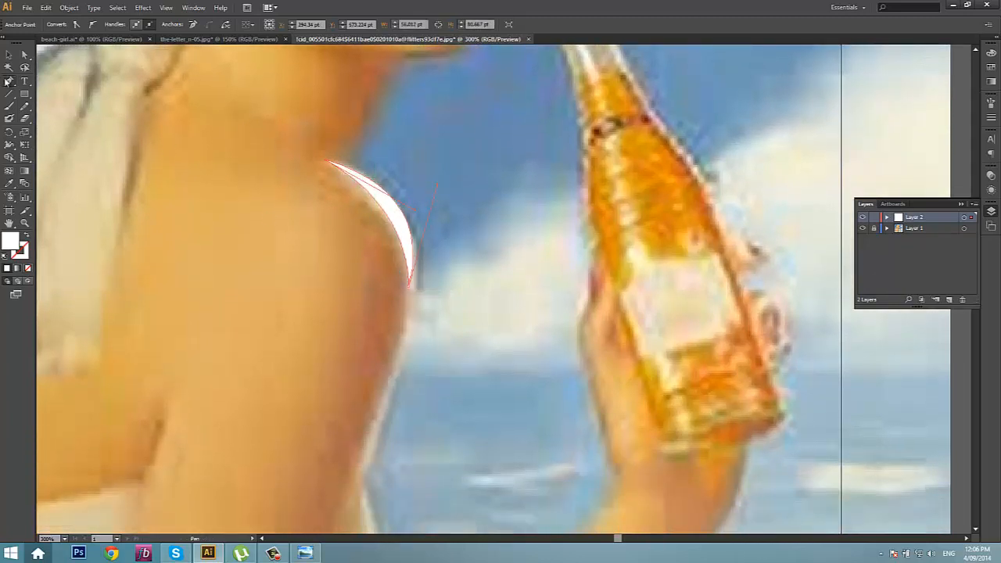
{"action": "left_click", "coordinate": [8, 55]}
{"action": "left_click", "coordinate": [389, 386]}
Trace the thin highlight down the upper arm's outer edge, just below the shoulder crescent, as a closed white Pen shape
{"action": "scroll", "coordinate": [398, 367], "scroll_direction": "down", "scroll_amount": 3}
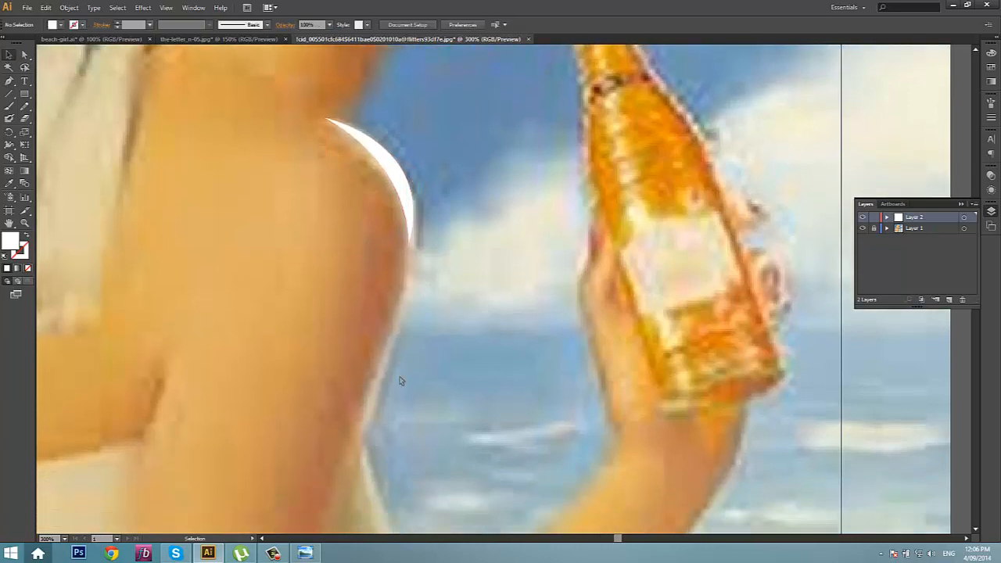
{"action": "left_click", "coordinate": [9, 80]}
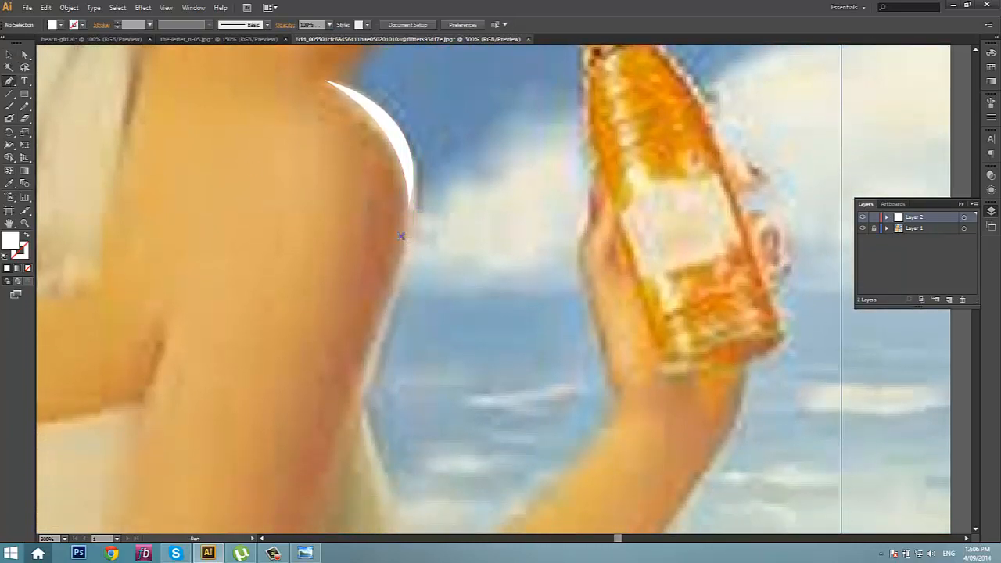
{"action": "mouse_move", "coordinate": [972, 241]}
{"action": "left_click_drag", "start_coordinate": [407, 240], "coordinate": [353, 397]}
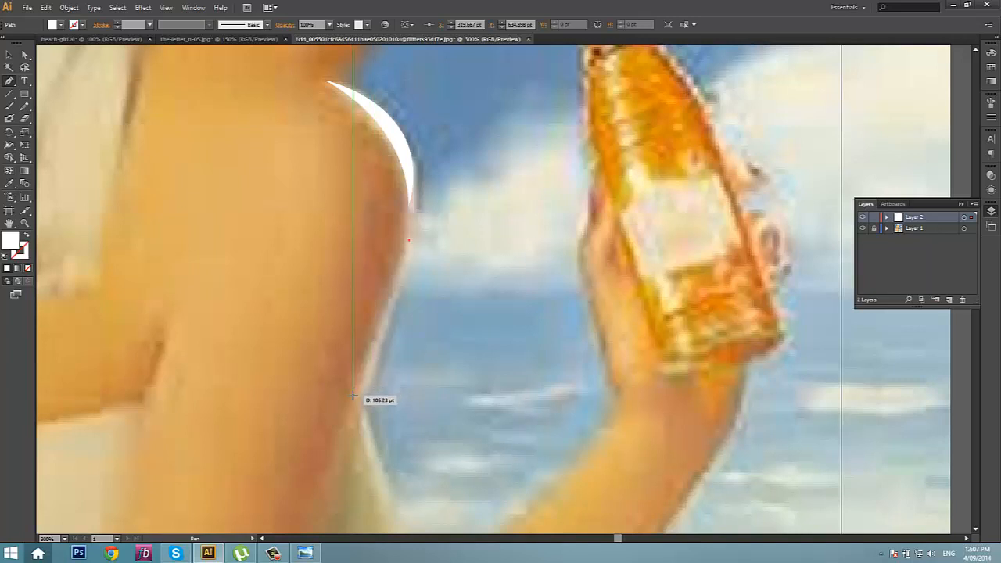
{"action": "left_click_drag", "start_coordinate": [353, 396], "coordinate": [354, 398]}
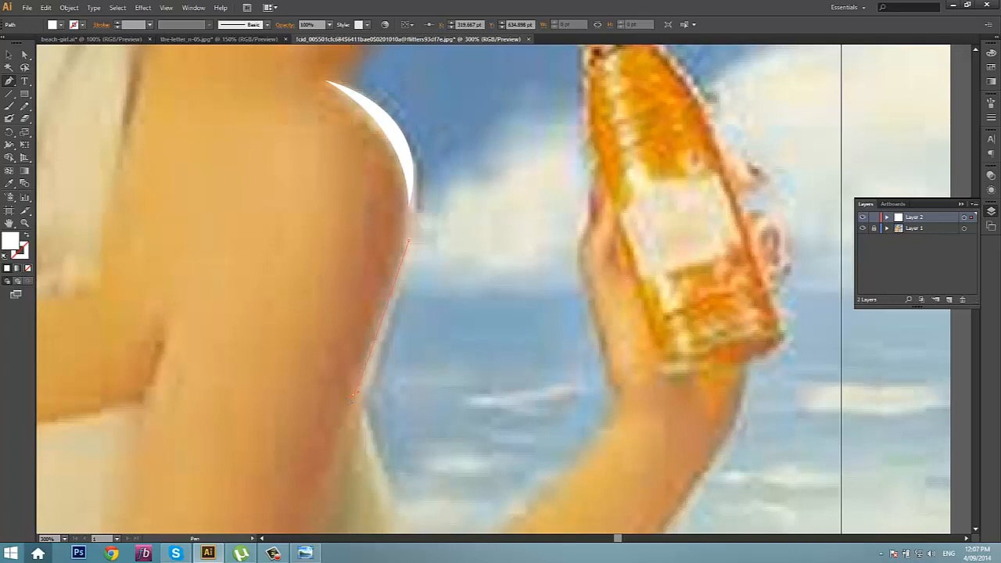
{"action": "left_click_drag", "start_coordinate": [344, 402], "coordinate": [331, 403]}
{"action": "left_click_drag", "start_coordinate": [325, 407], "coordinate": [326, 403]}
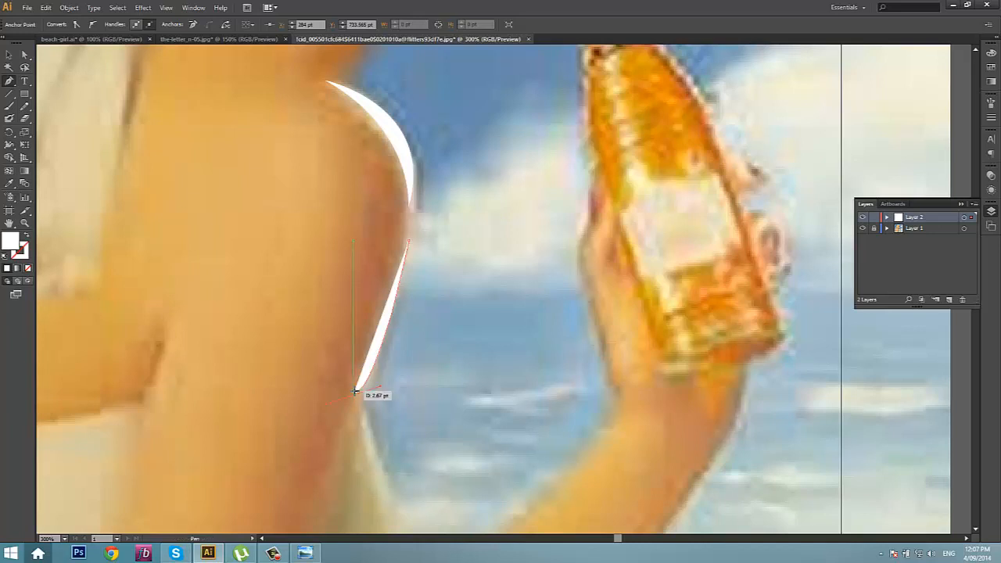
{"action": "left_click", "coordinate": [355, 391]}
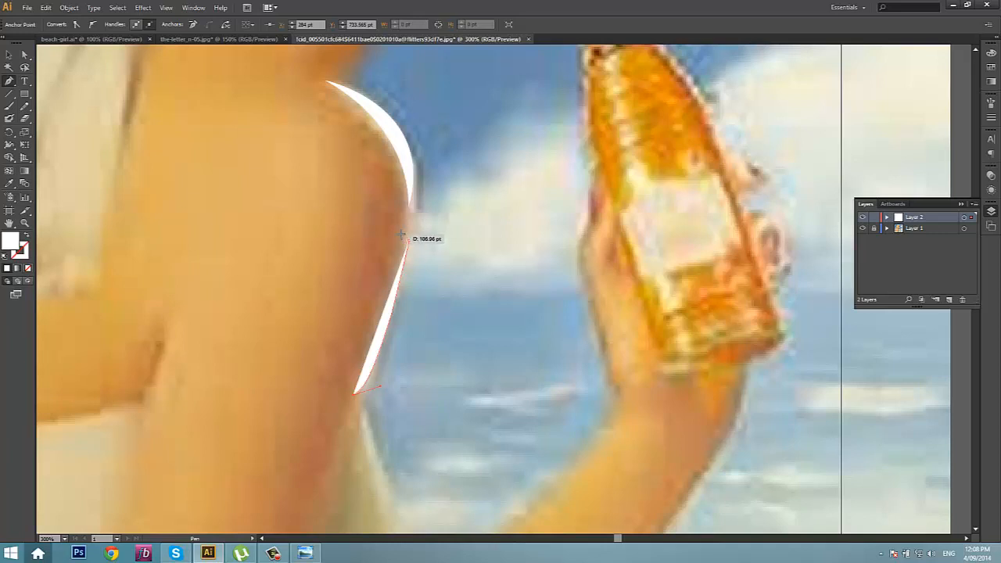
{"action": "left_click", "coordinate": [400, 235]}
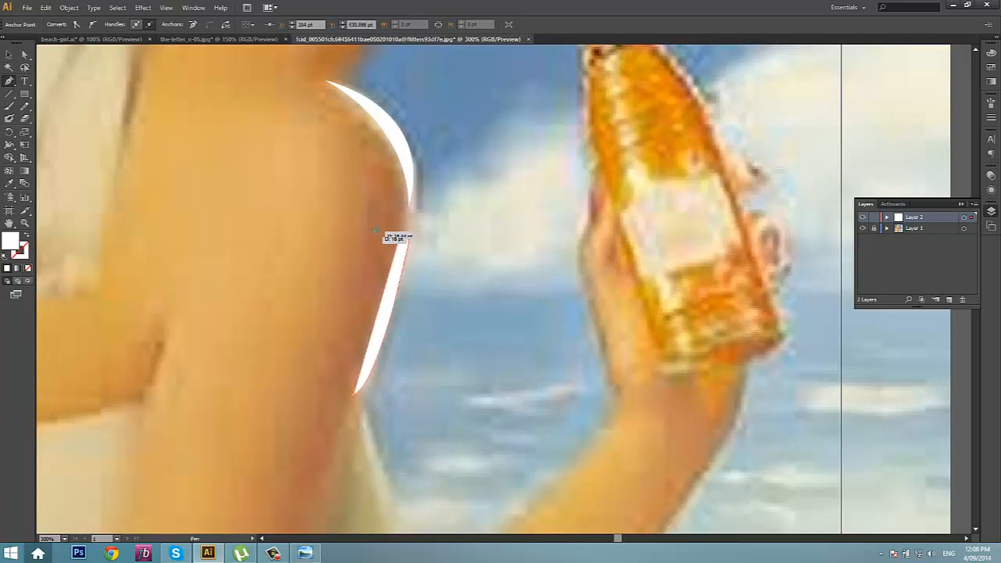
{"action": "key", "text": "ctrl+z"}
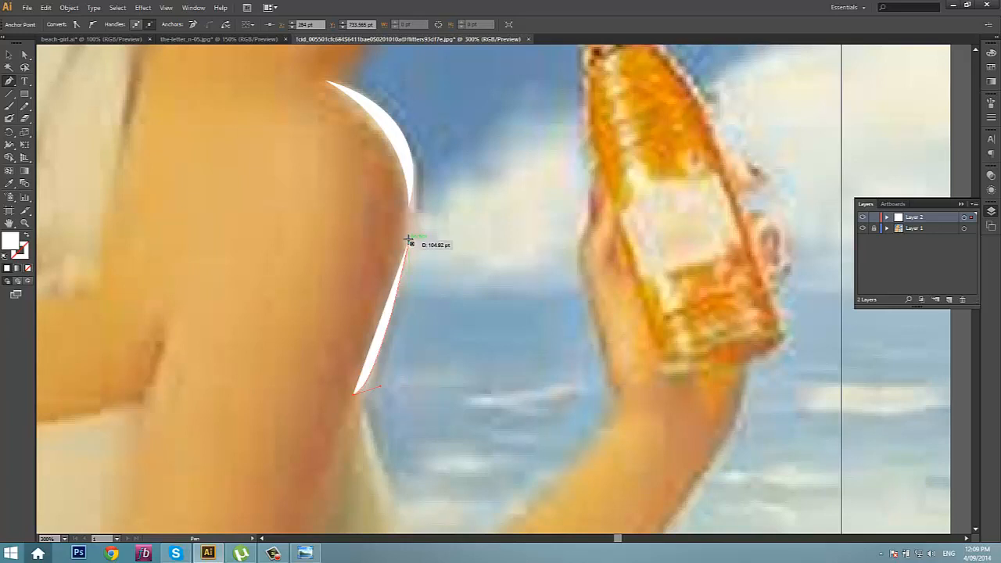
{"action": "left_click", "coordinate": [409, 238]}
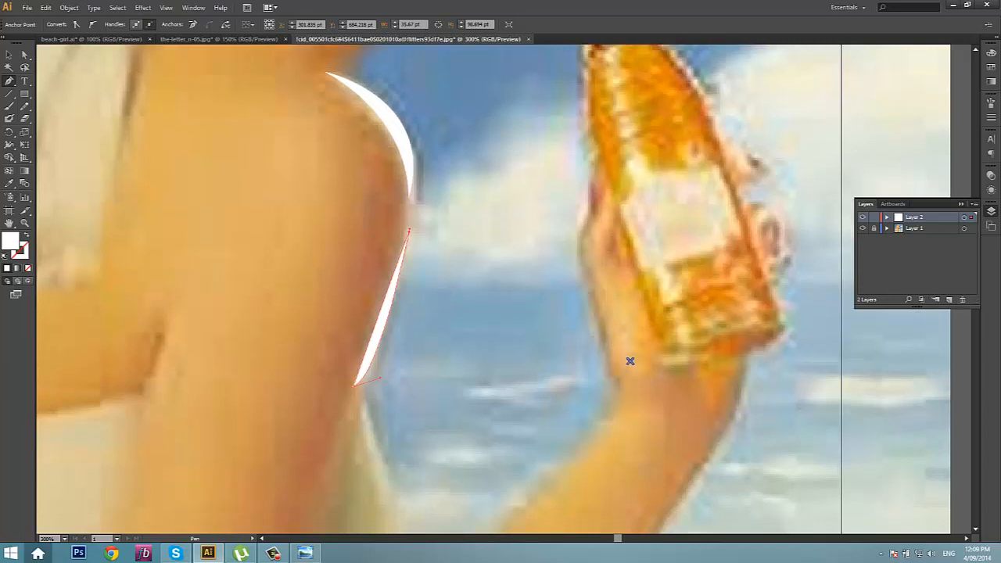
{"action": "scroll", "coordinate": [630, 351], "scroll_direction": "down", "scroll_amount": 2}
{"action": "scroll", "coordinate": [637, 308], "scroll_direction": "down", "scroll_amount": 4}
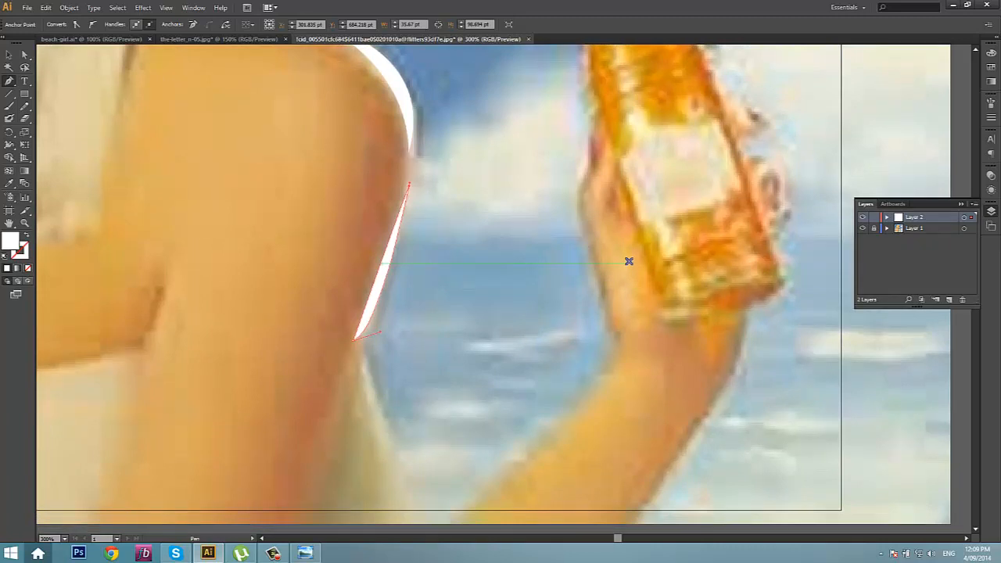
{"action": "key", "text": "ctrl"}
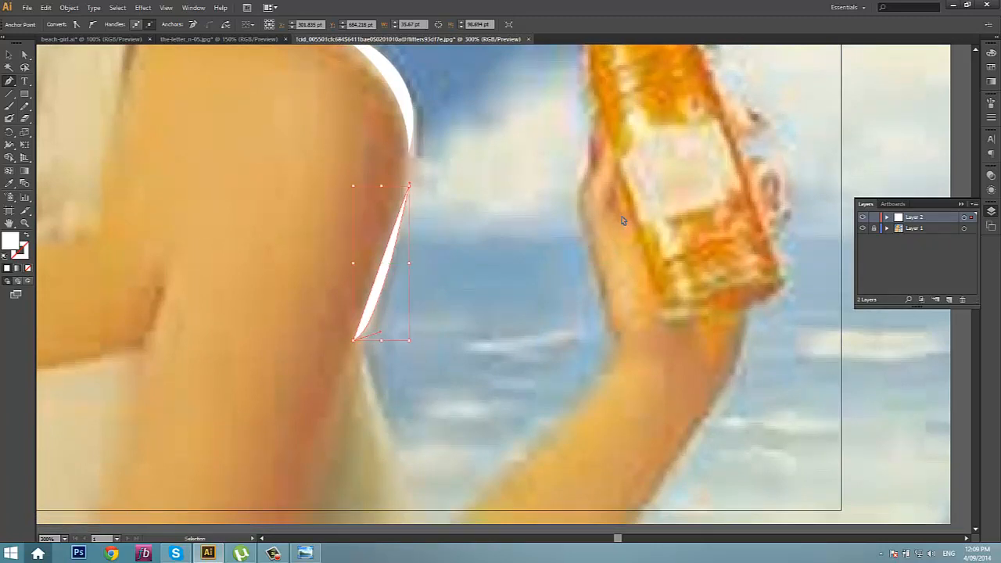
{"action": "key", "text": "ctrl+minus"}
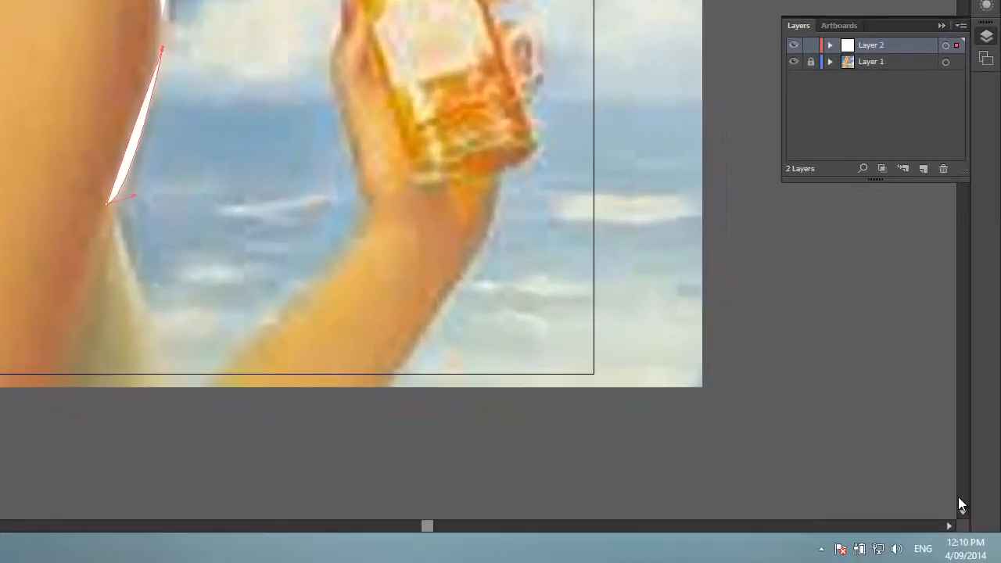
{"action": "scroll", "coordinate": [958, 498], "scroll_direction": "down", "scroll_amount": 15}
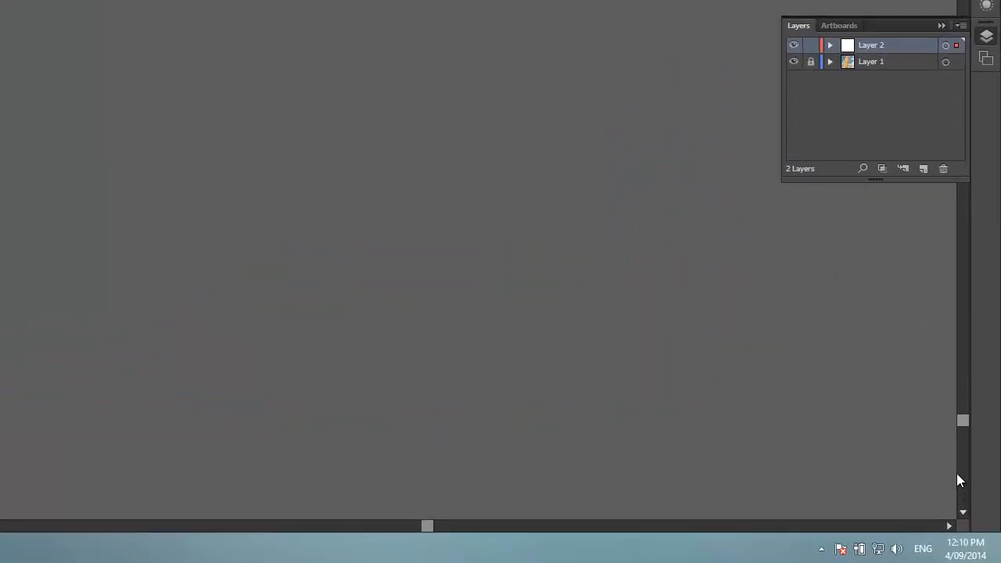
{"action": "scroll", "coordinate": [960, 478], "scroll_direction": "down", "scroll_amount": 5}
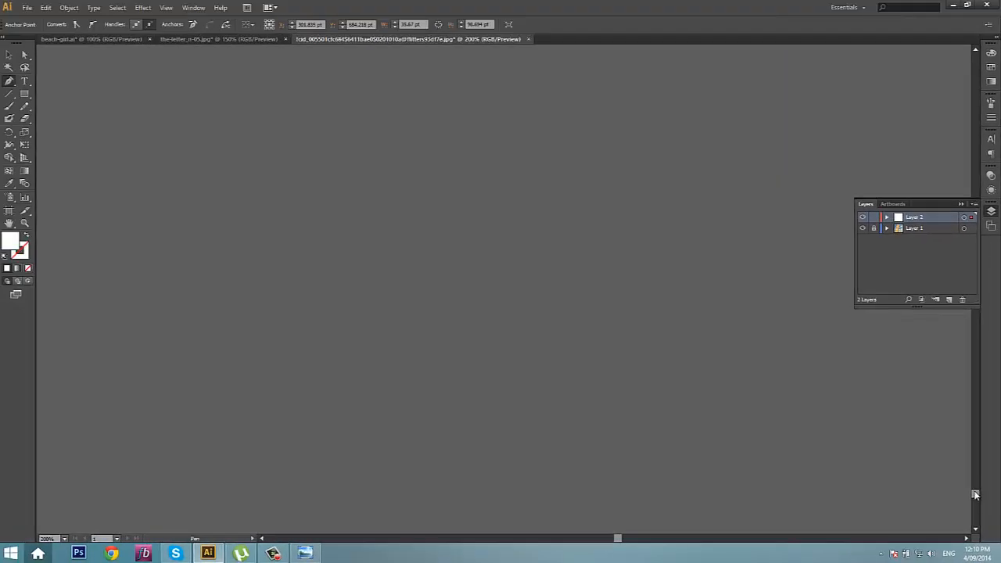
{"action": "left_click_drag", "start_coordinate": [975, 494], "coordinate": [975, 292]}
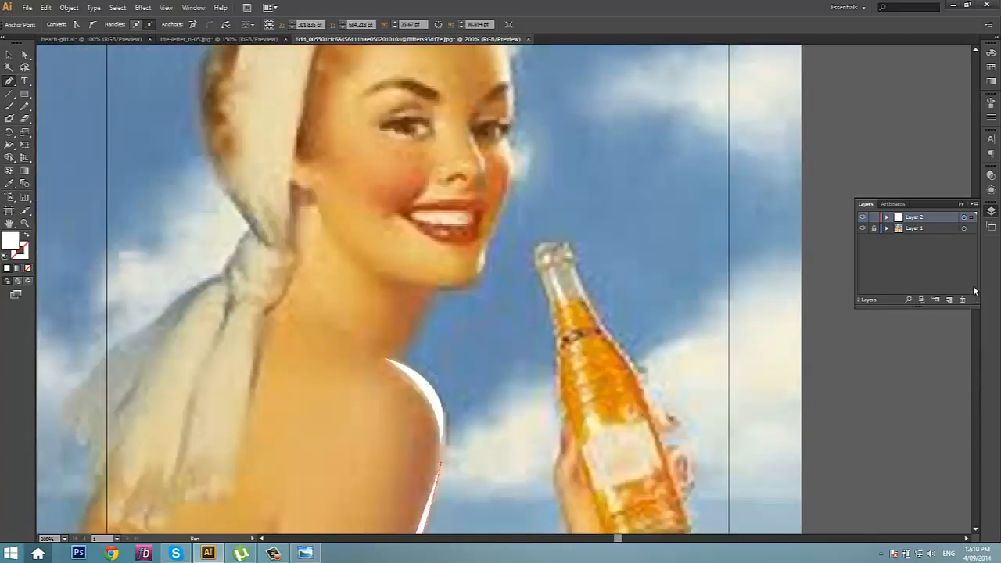